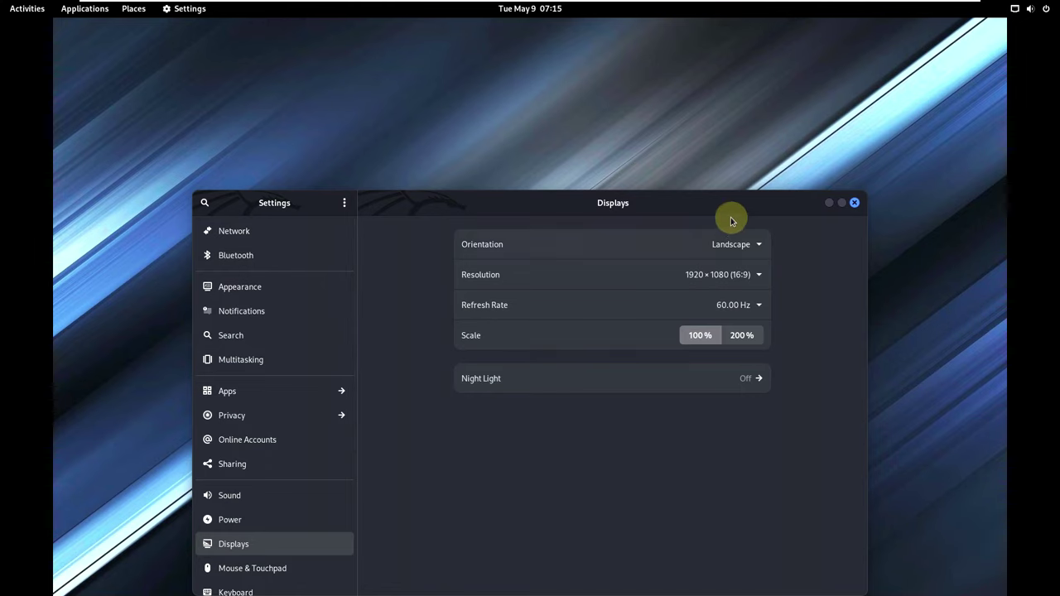
# Browse the Displays Resolution list and close it, keeping 1920 × 1080.
pyautogui.moveTo(729, 197); pyautogui.dragTo(726, 85)
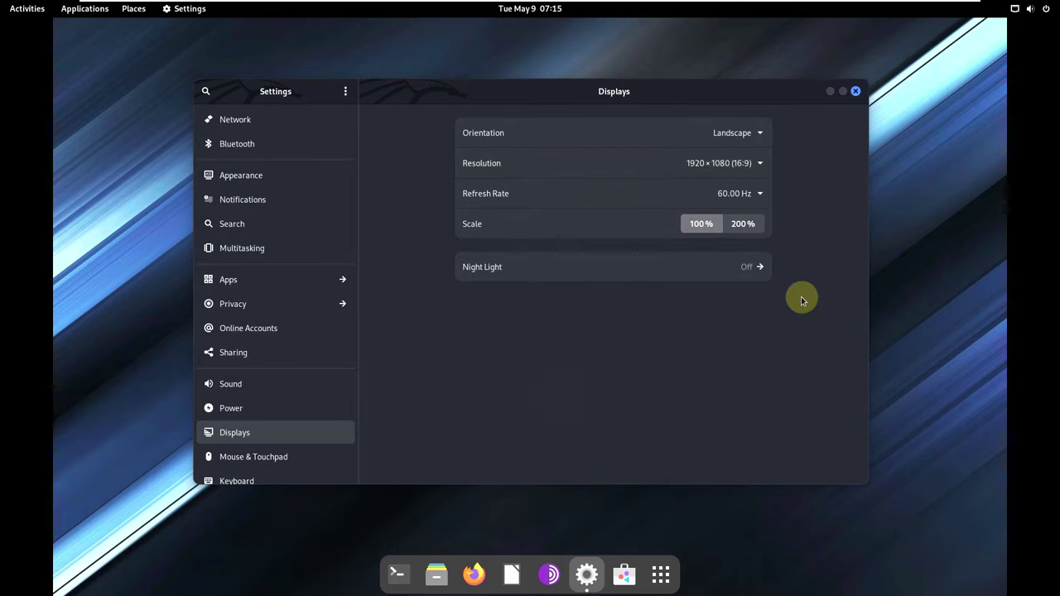
pyautogui.click(720, 176)
pyautogui.scroll(3, 793, 320)
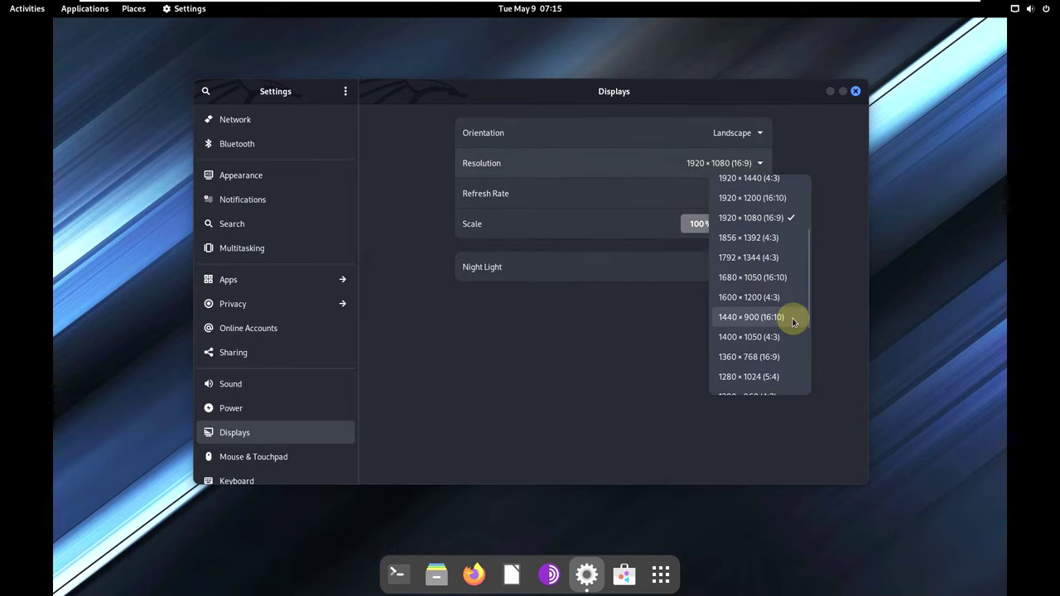
pyautogui.scroll(2, 793, 323)
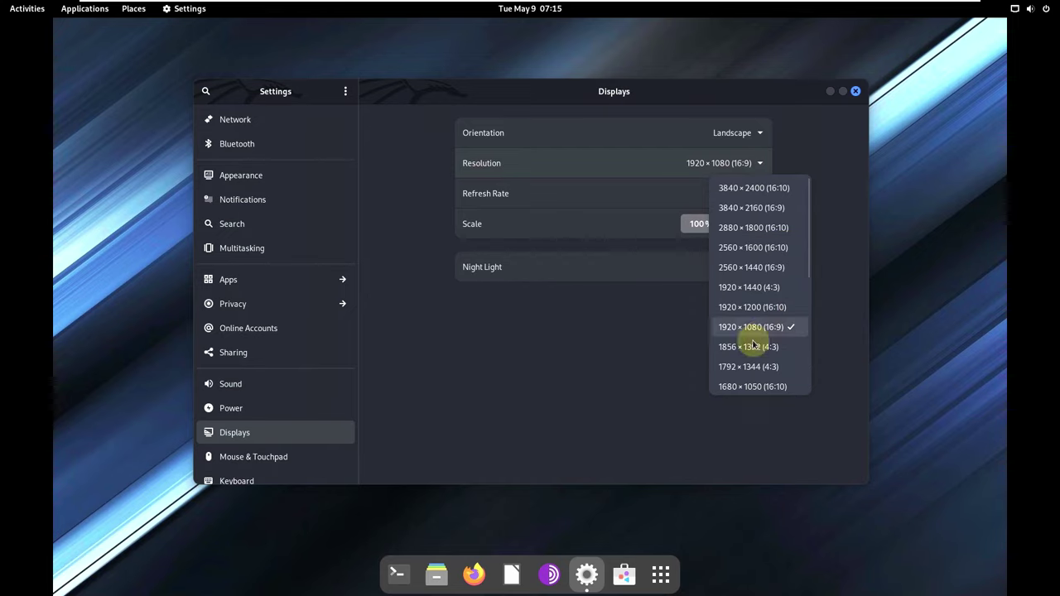
pyautogui.click(436, 288)
pyautogui.scroll(-5, 270, 440)
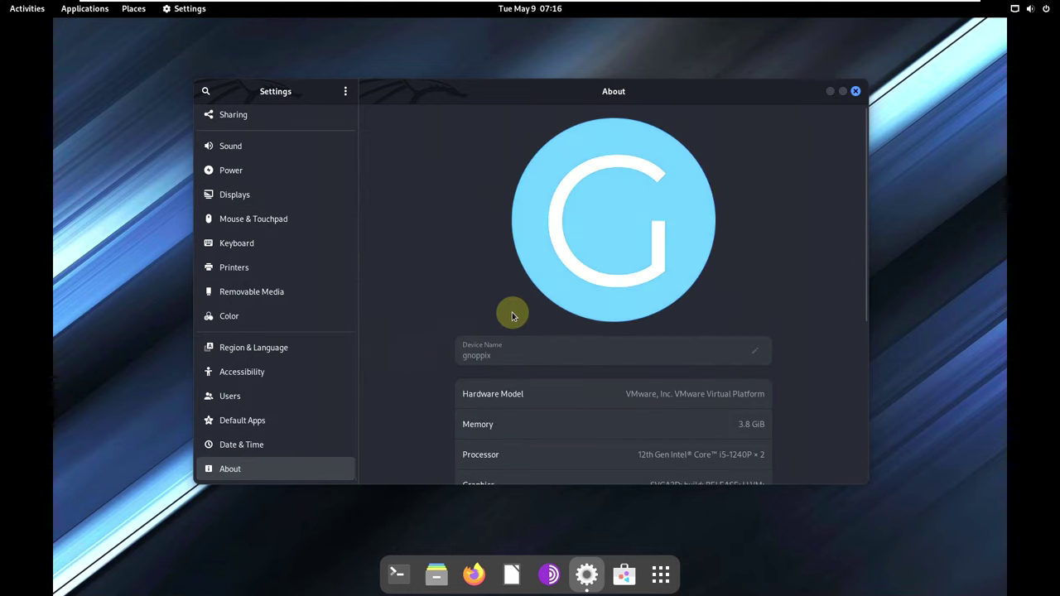
# Scroll through the About page's device and hardware details, then close Settings.
pyautogui.scroll(-2, 560, 299)
pyautogui.scroll(1, 498, 282)
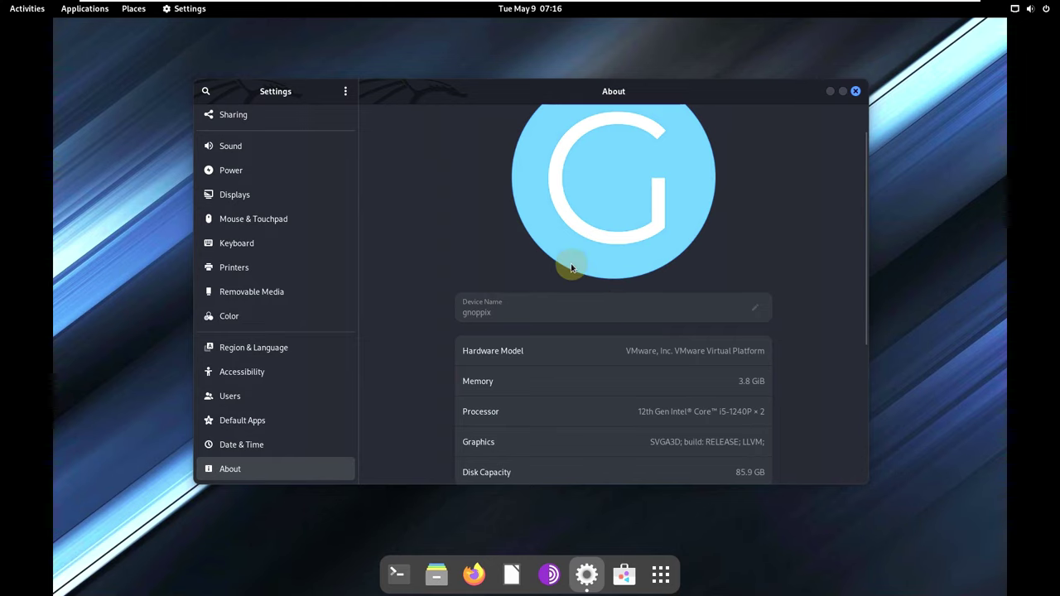
pyautogui.scroll(-5, 557, 284)
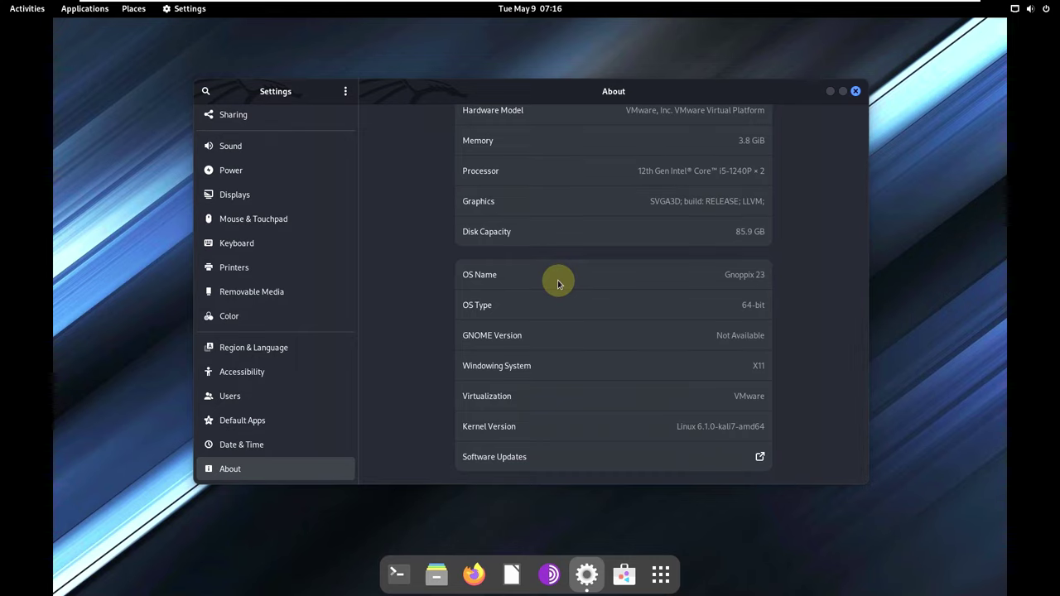
pyautogui.scroll(2, 557, 284)
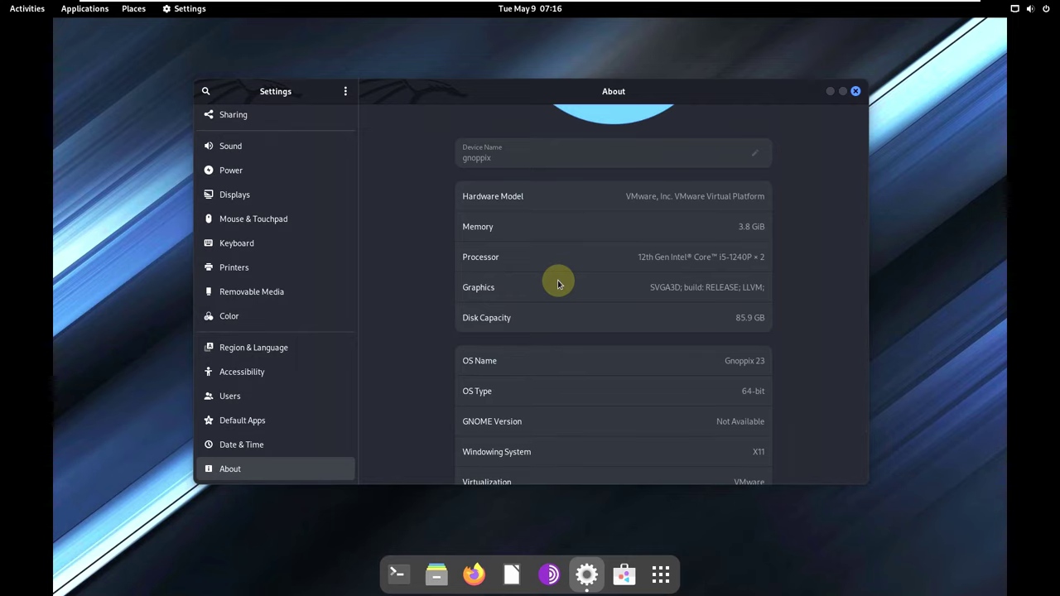
pyautogui.scroll(1, 667, 340)
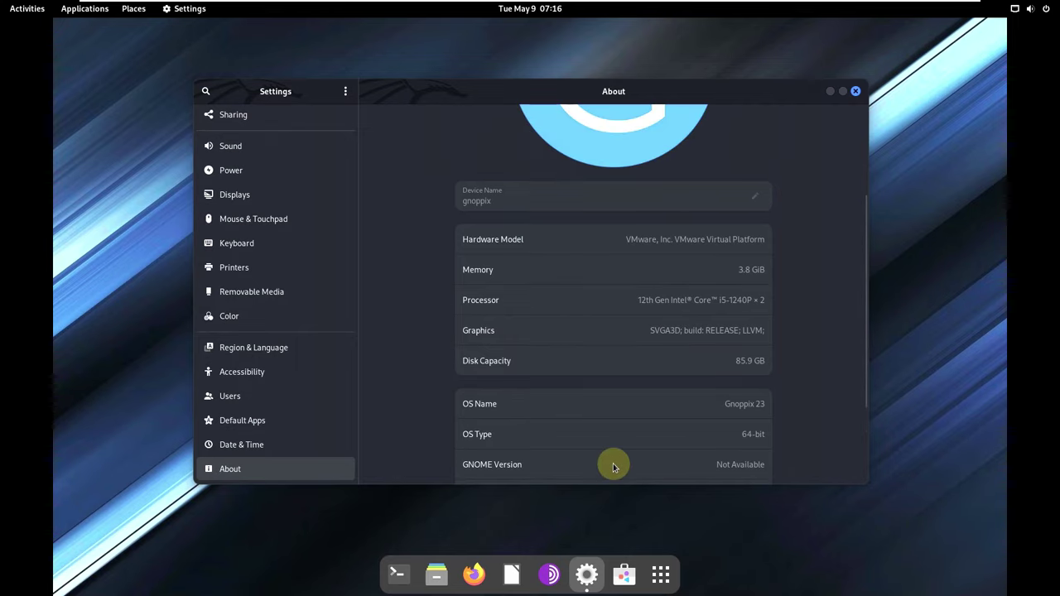
pyautogui.scroll(-3, 593, 372)
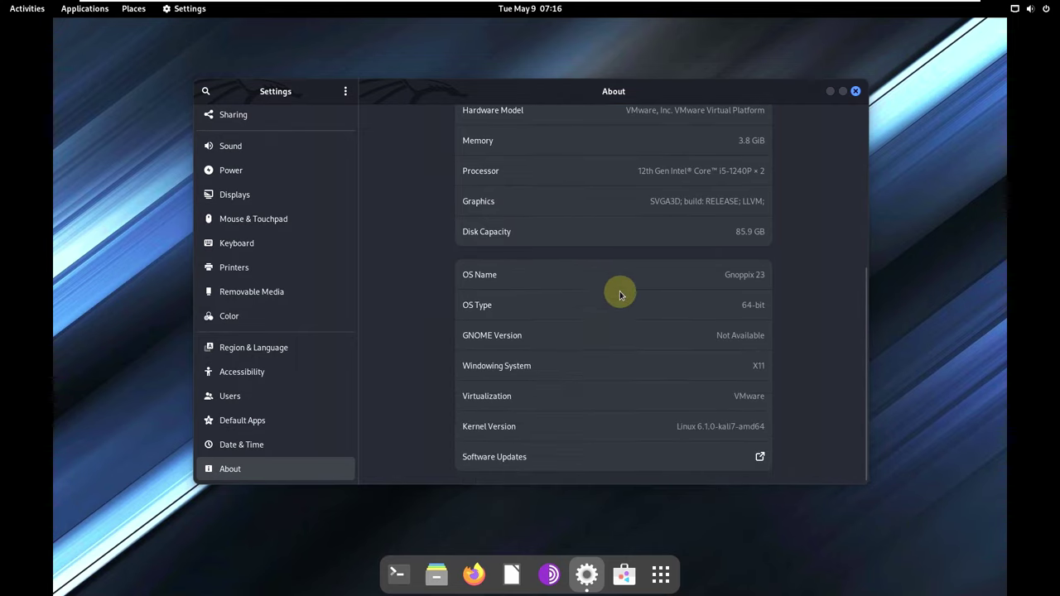
pyautogui.scroll(2, 620, 293)
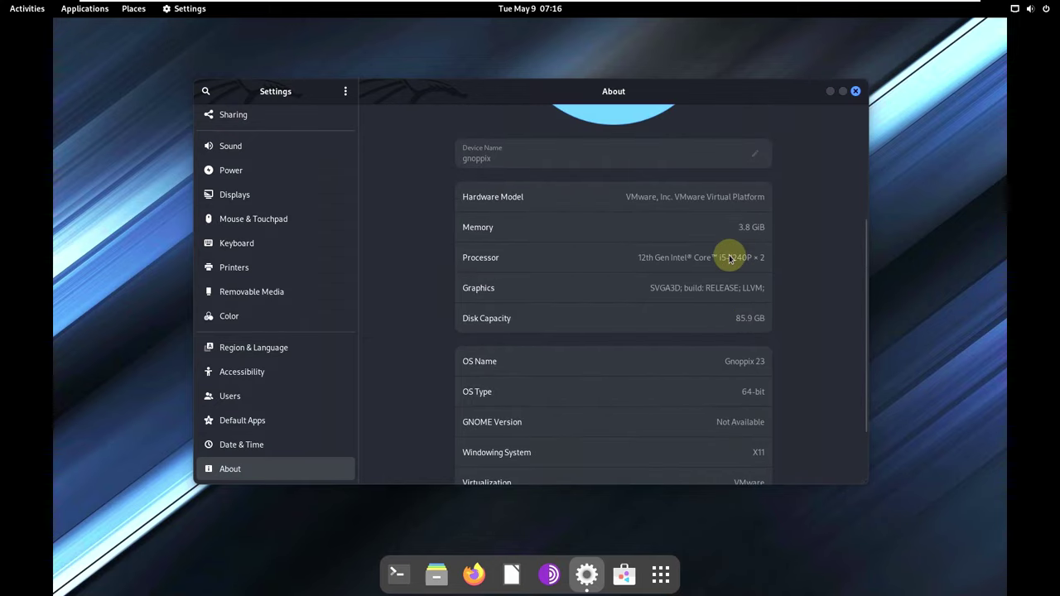
pyautogui.scroll(-2, 695, 340)
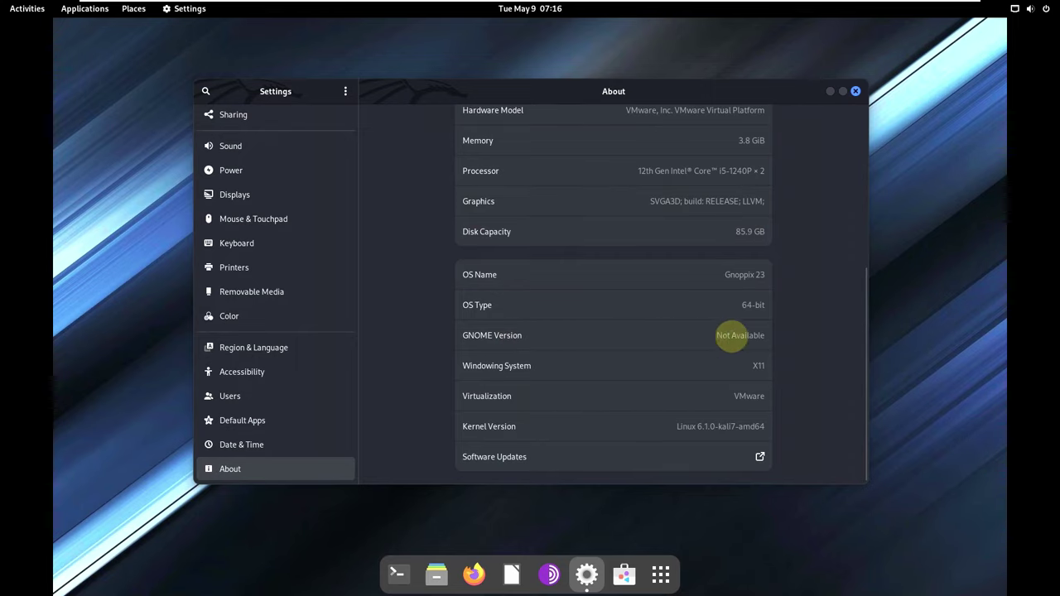
pyautogui.scroll(3, 613, 386)
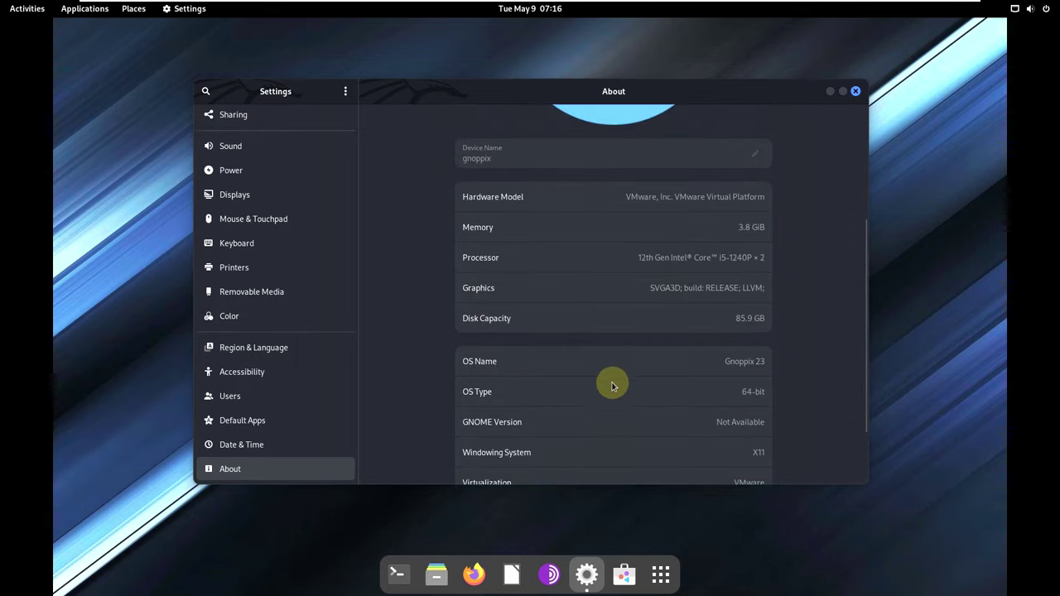
pyautogui.scroll(-3, 613, 386)
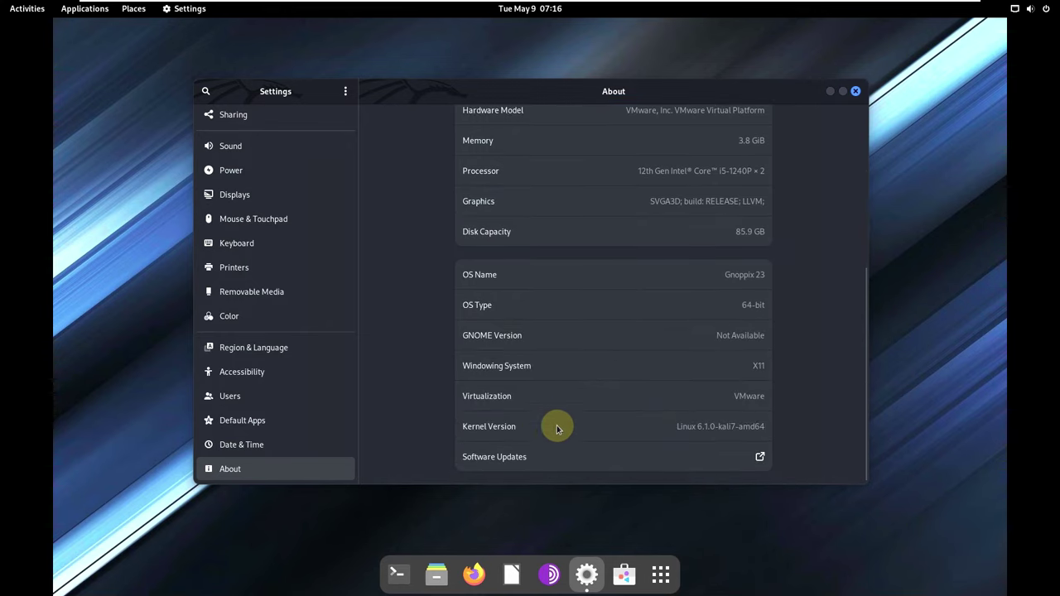
pyautogui.scroll(5, 671, 369)
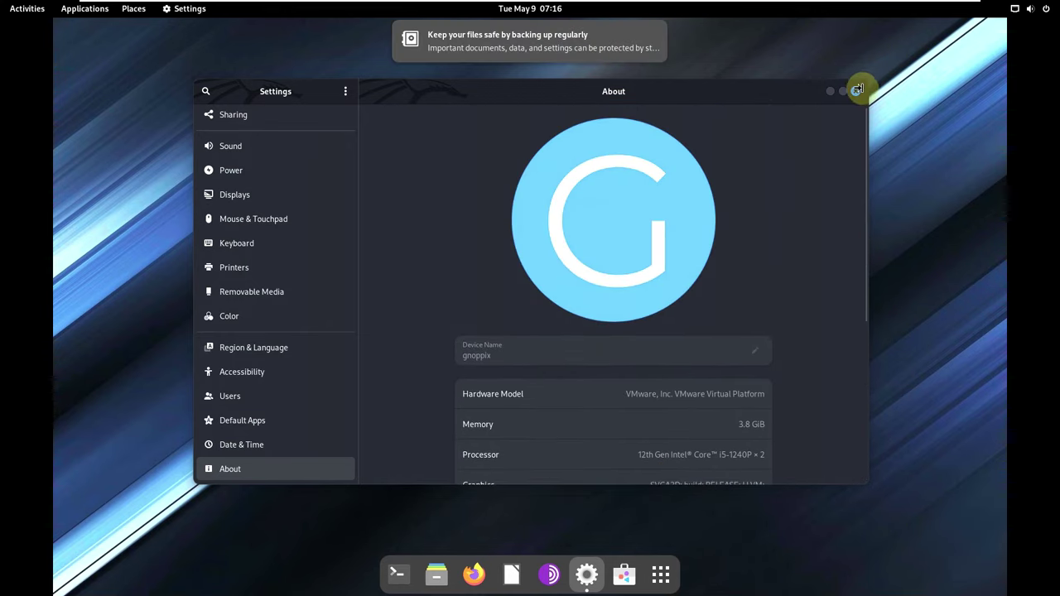
pyautogui.click(855, 93)
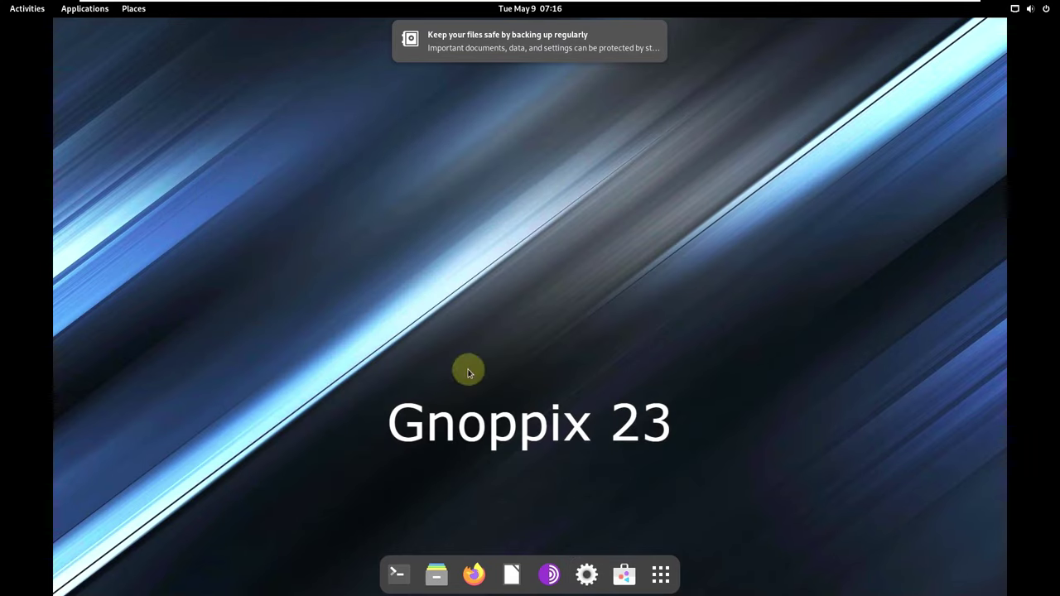
# Launch System Monitor from the application grid.
pyautogui.press('super+a')
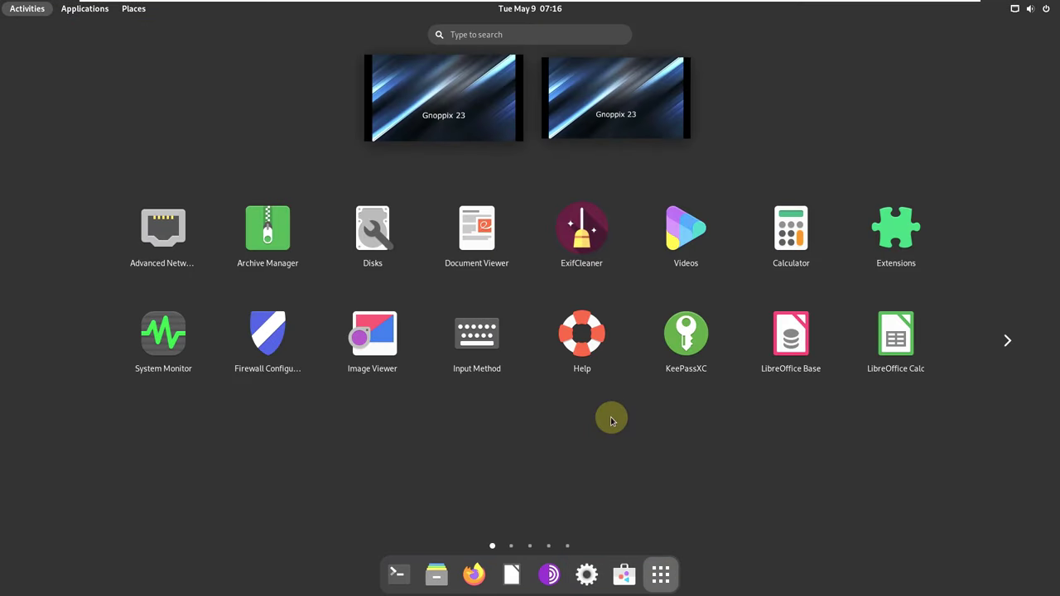
pyautogui.scroll(-1, 367, 358)
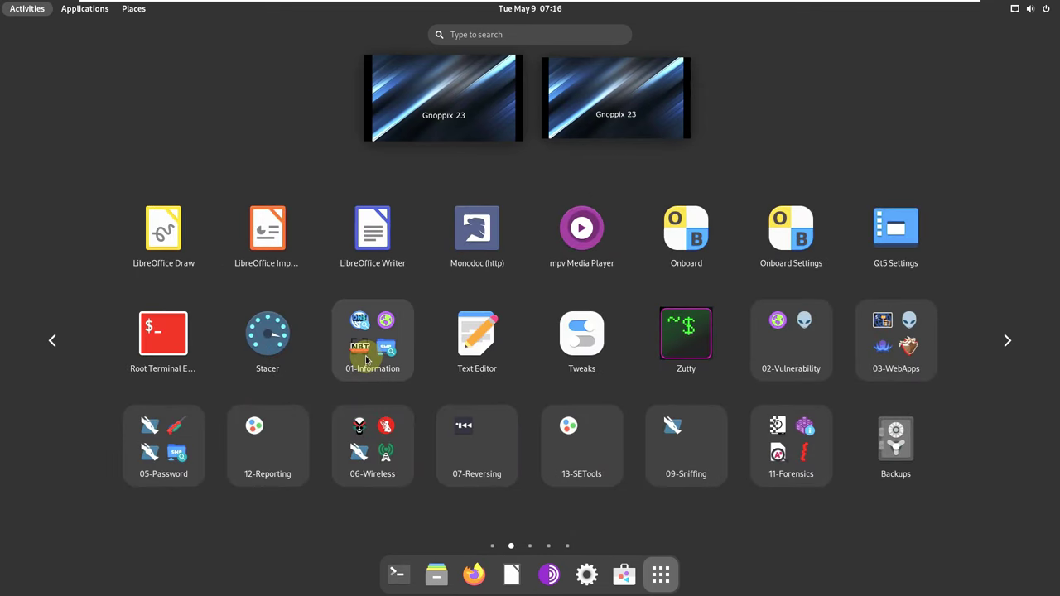
pyautogui.scroll(1, 367, 358)
pyautogui.click(166, 335)
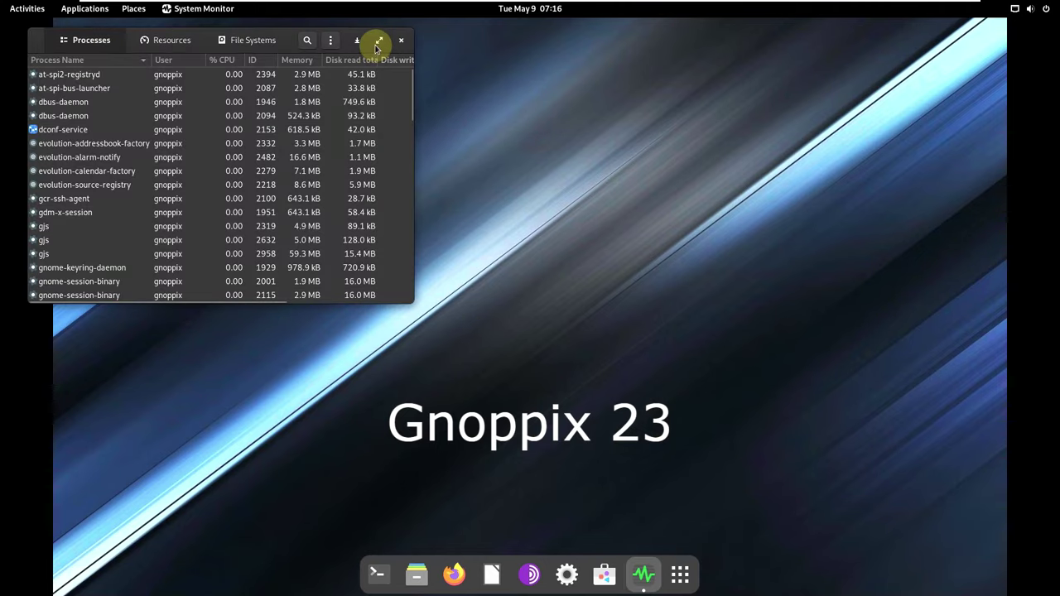
# Maximize System Monitor and scroll through the Processes list.
pyautogui.click(379, 40)
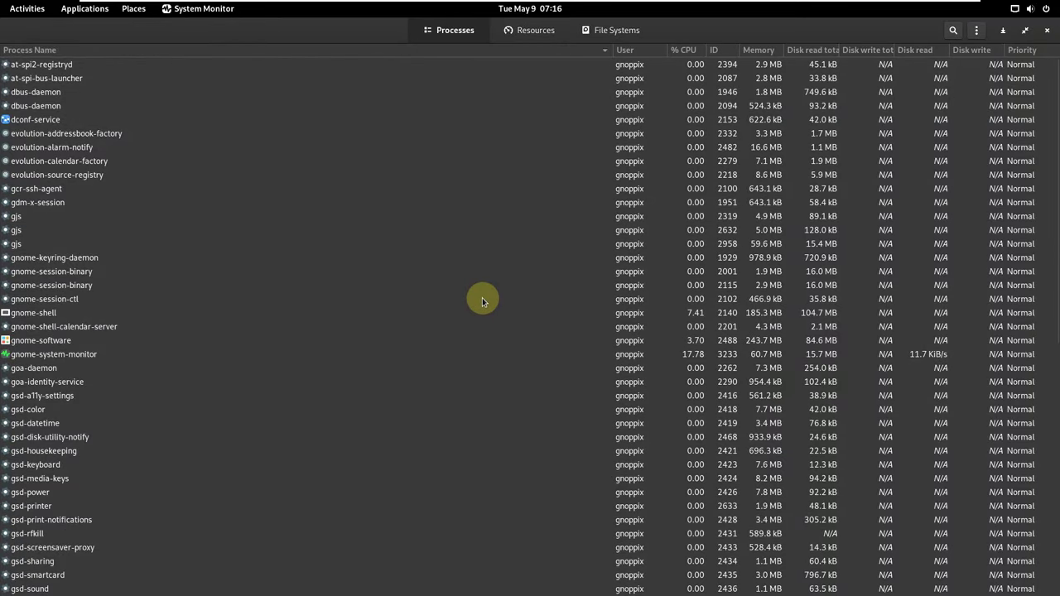
pyautogui.scroll(-8, 483, 301)
pyautogui.scroll(8, 482, 300)
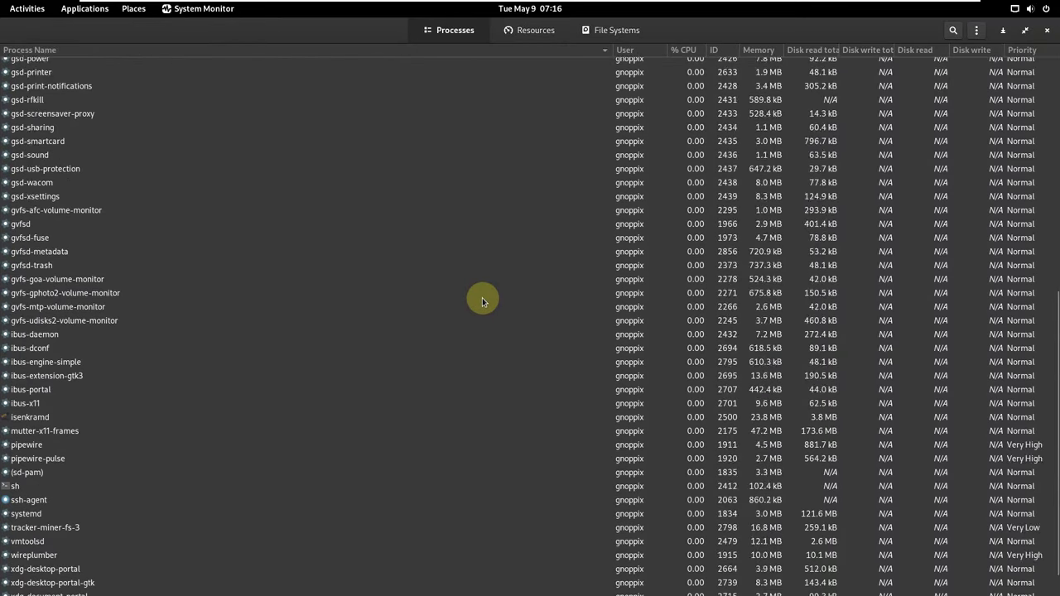
# On the Resources tab, change the CPU2 graph colour to green.
pyautogui.click(536, 32)
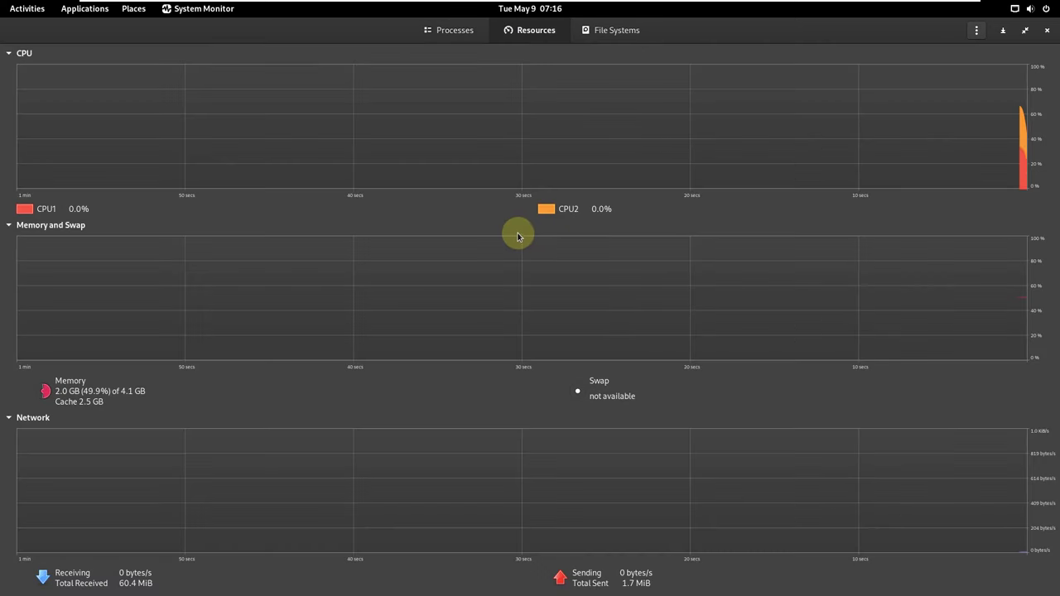
pyautogui.click(548, 208)
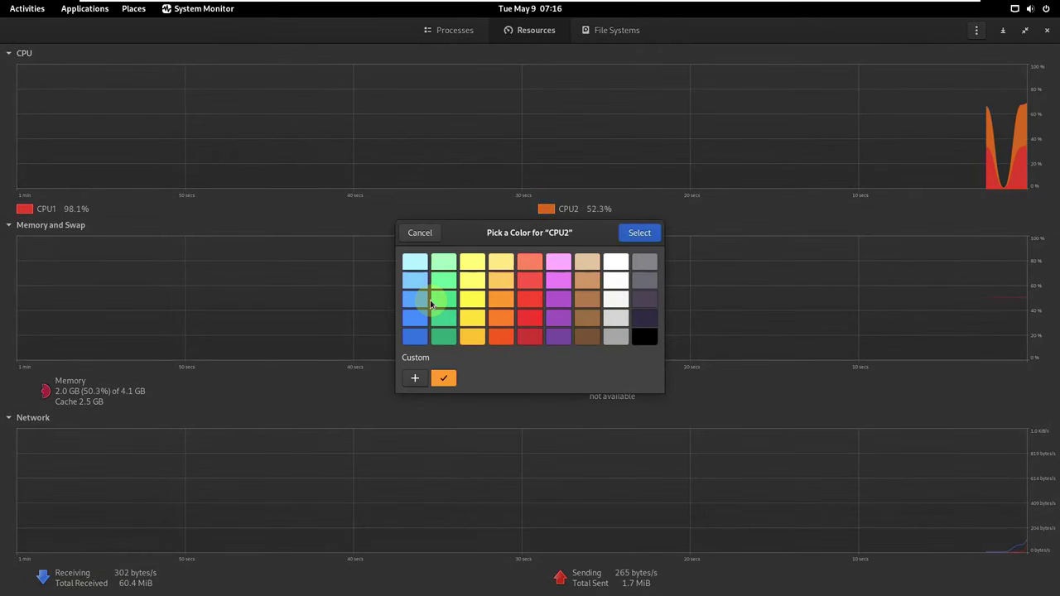
pyautogui.click(443, 299)
pyautogui.click(638, 235)
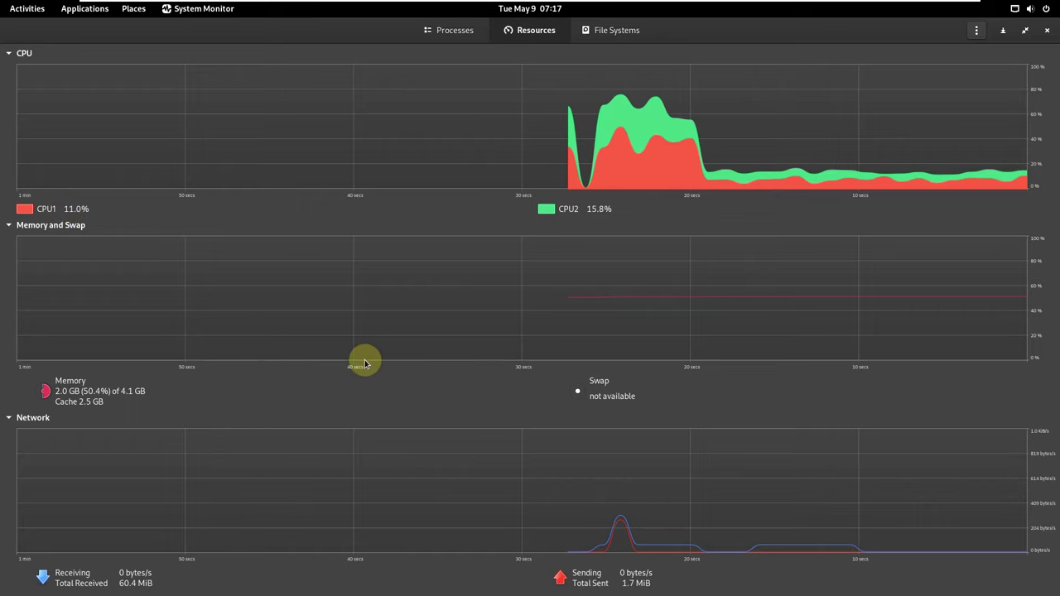
# Change the Memory graph colour to green.
pyautogui.click(43, 393)
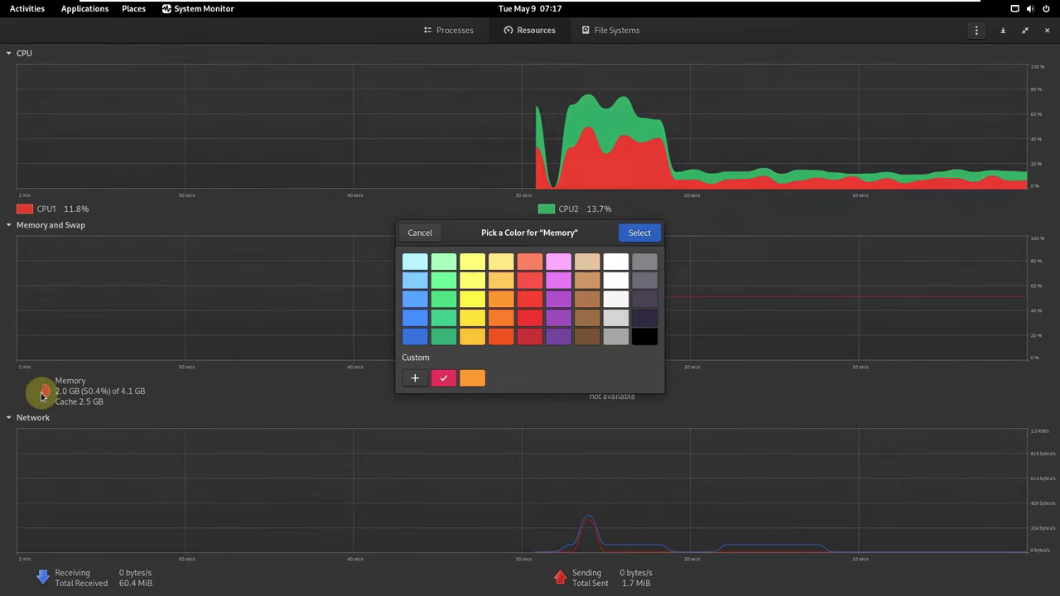
pyautogui.click(442, 300)
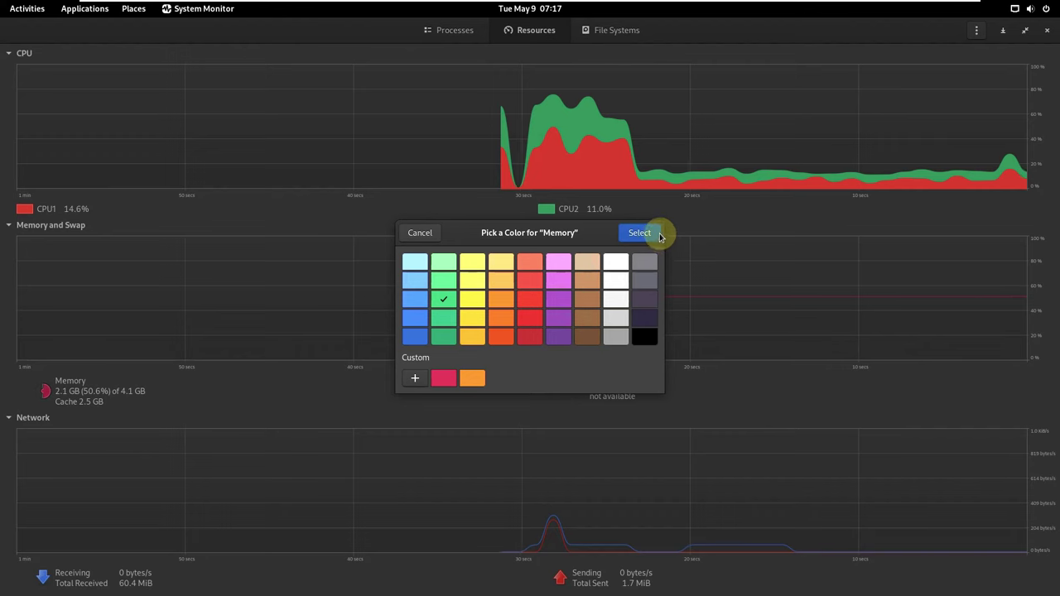
pyautogui.click(651, 233)
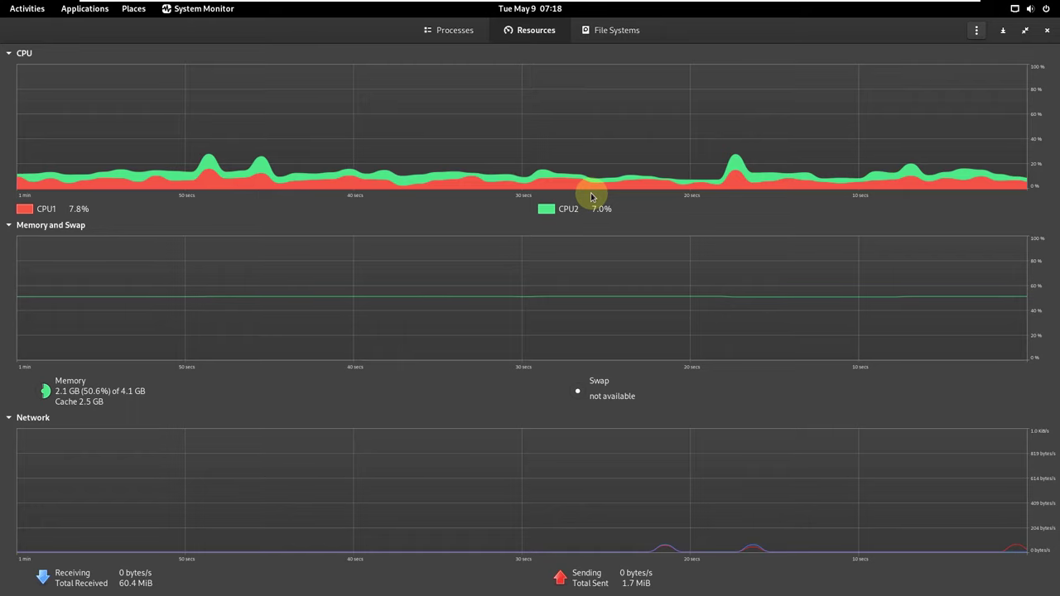
# Check the File Systems tab and About box (version 42.0), then close System Monitor.
pyautogui.click(589, 38)
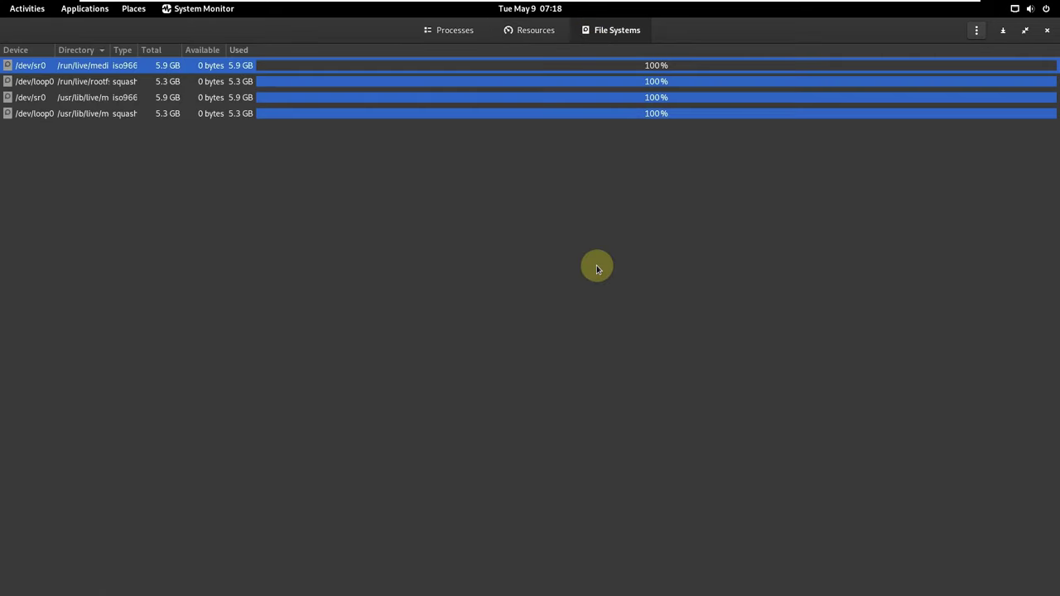
pyautogui.click(977, 30)
pyautogui.click(969, 126)
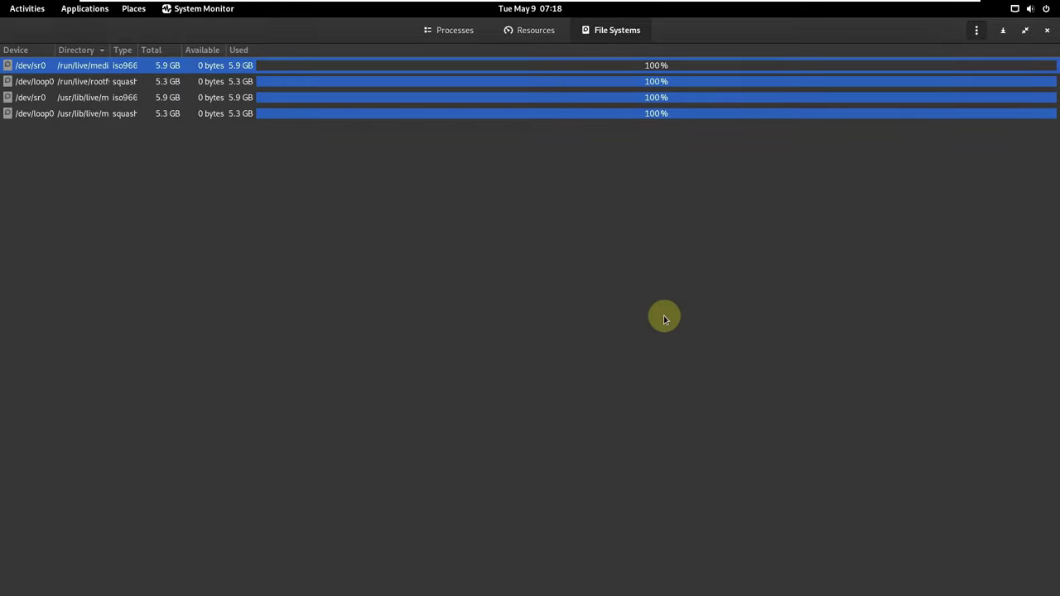
pyautogui.moveTo(540, 327); pyautogui.dragTo(477, 323)
pyautogui.click(634, 206)
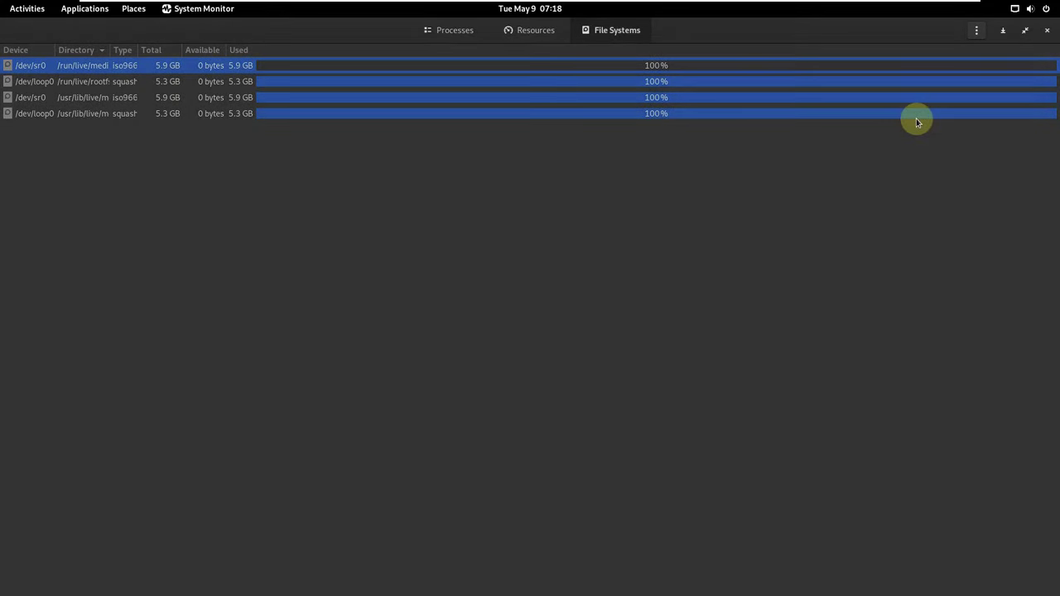
pyautogui.click(1045, 31)
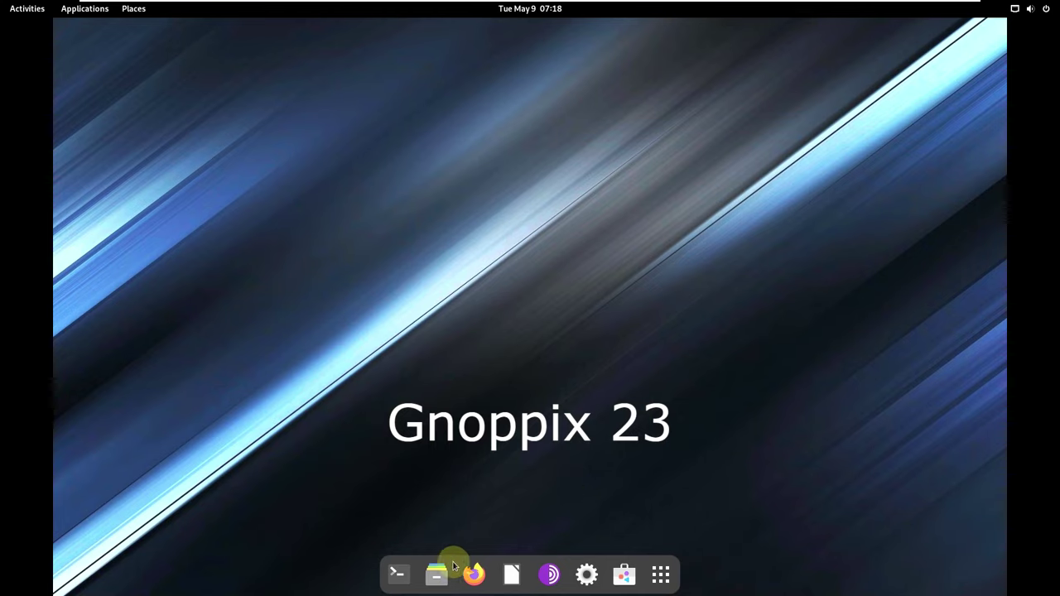
# Launch Terminal from the dock and check its About info (Version 3.46.8).
pyautogui.click(399, 571)
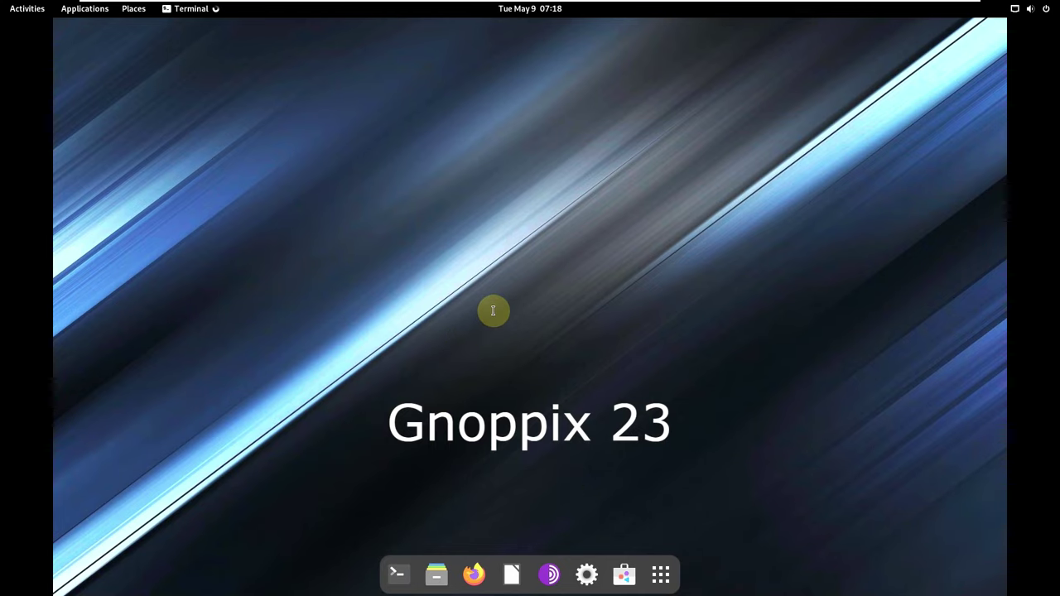
pyautogui.click(642, 187)
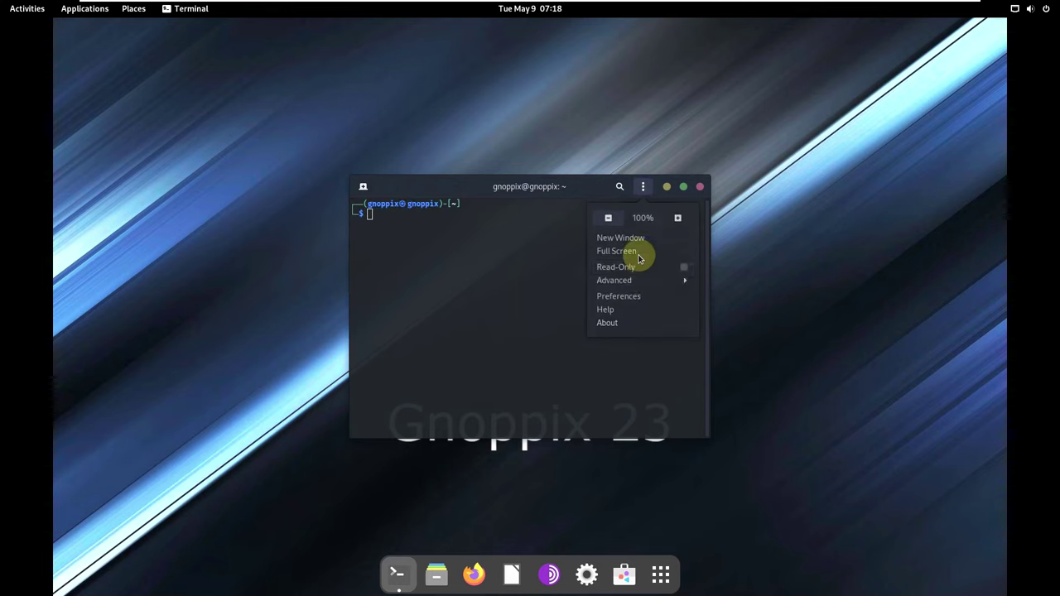
pyautogui.click(639, 332)
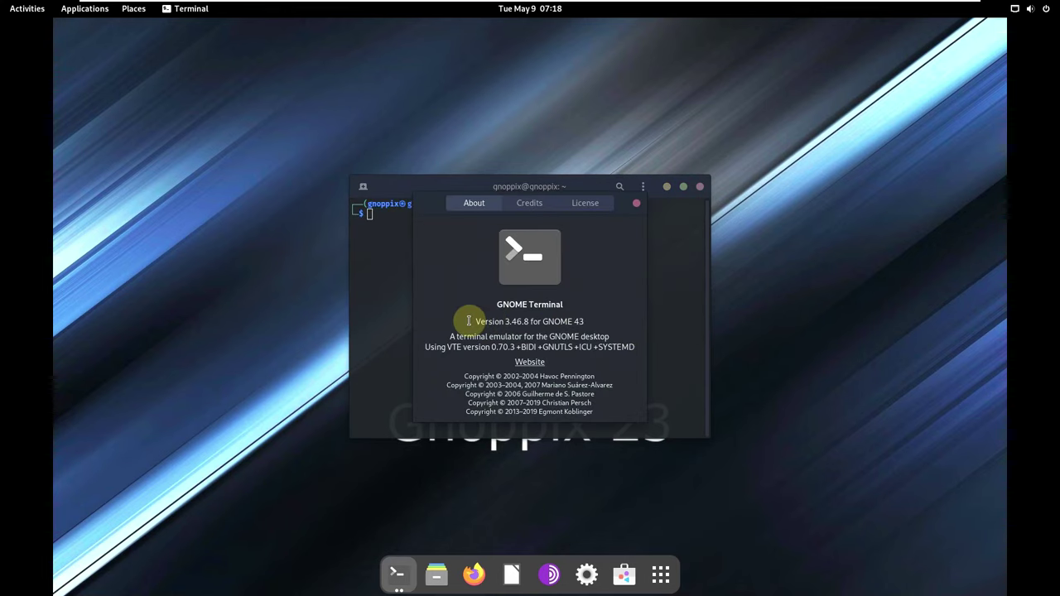
pyautogui.moveTo(469, 321); pyautogui.dragTo(592, 321)
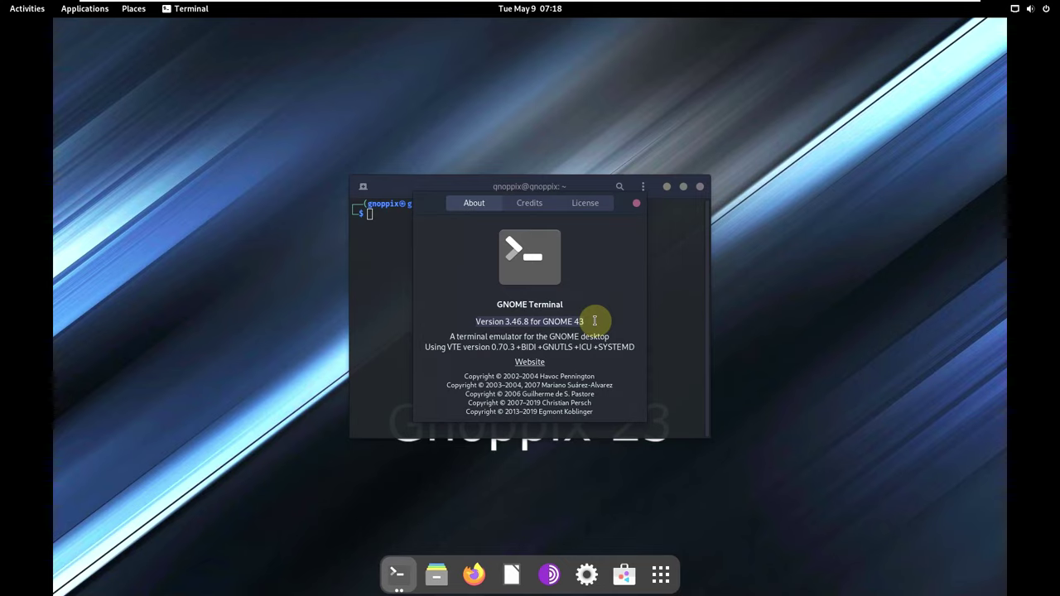
pyautogui.click(634, 204)
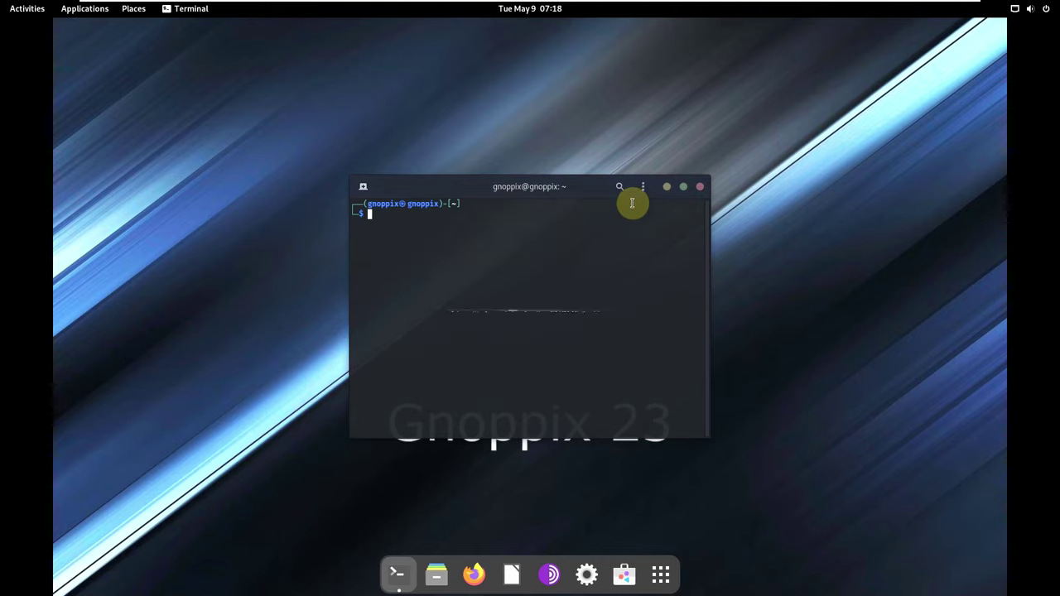
# Maximize the terminal window and open its Preferences.
pyautogui.click(687, 191)
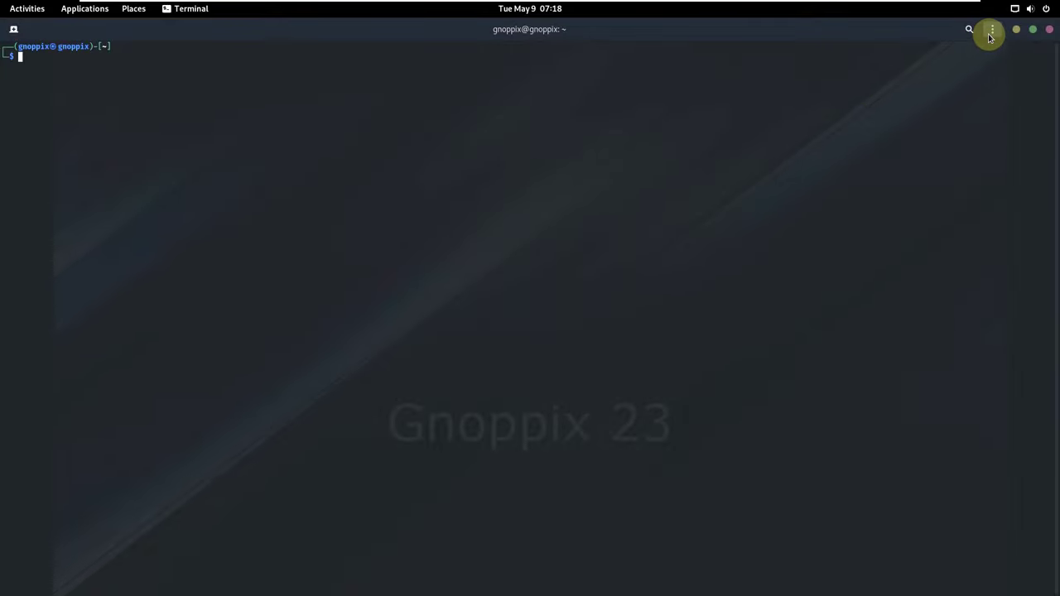
pyautogui.click(991, 30)
pyautogui.click(970, 140)
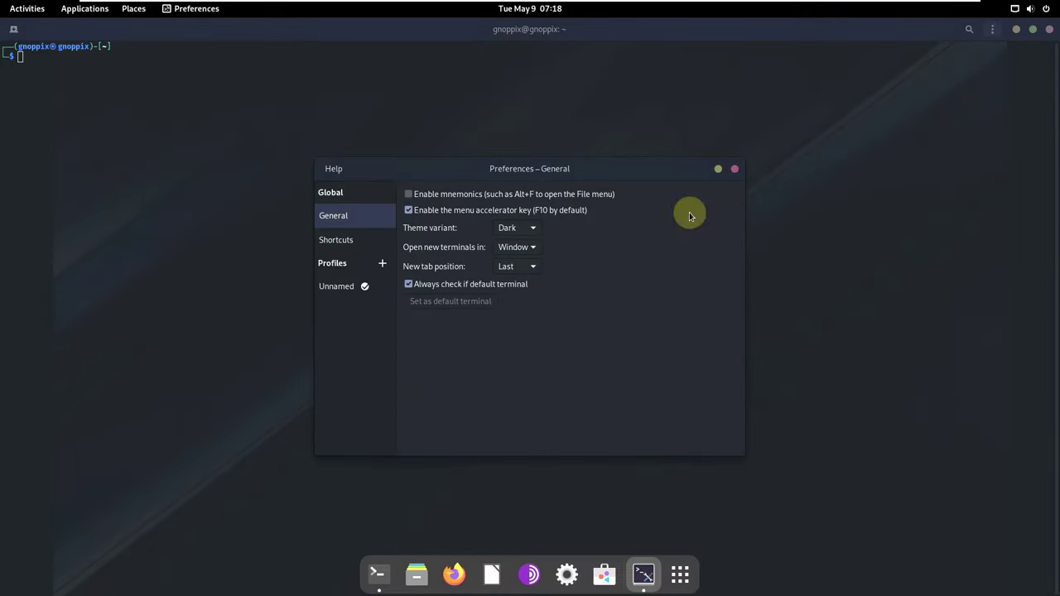
# Set the Terminal theme variant to Light.
pyautogui.click(517, 228)
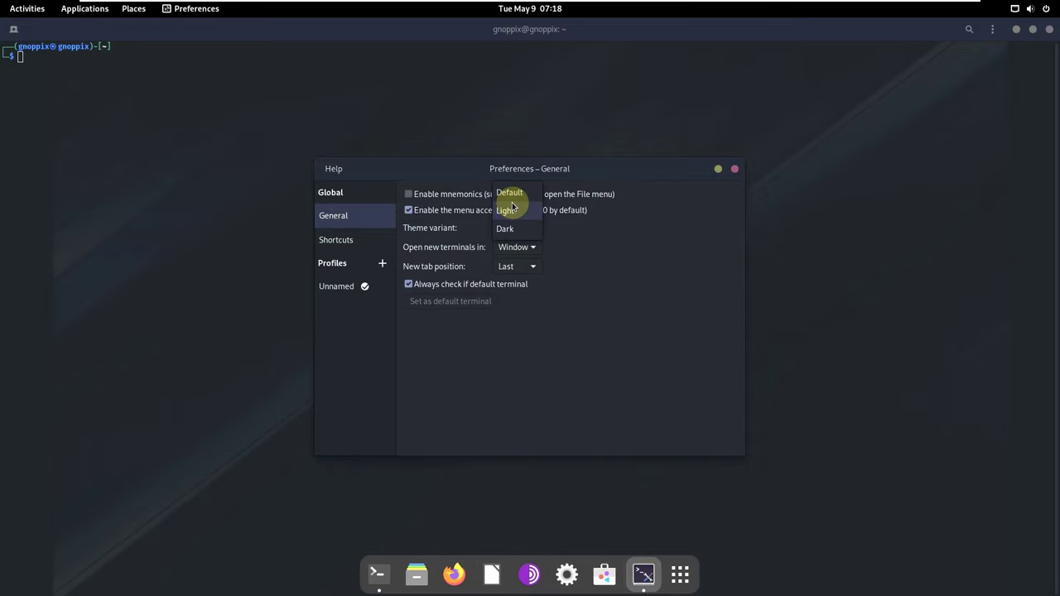
pyautogui.click(505, 207)
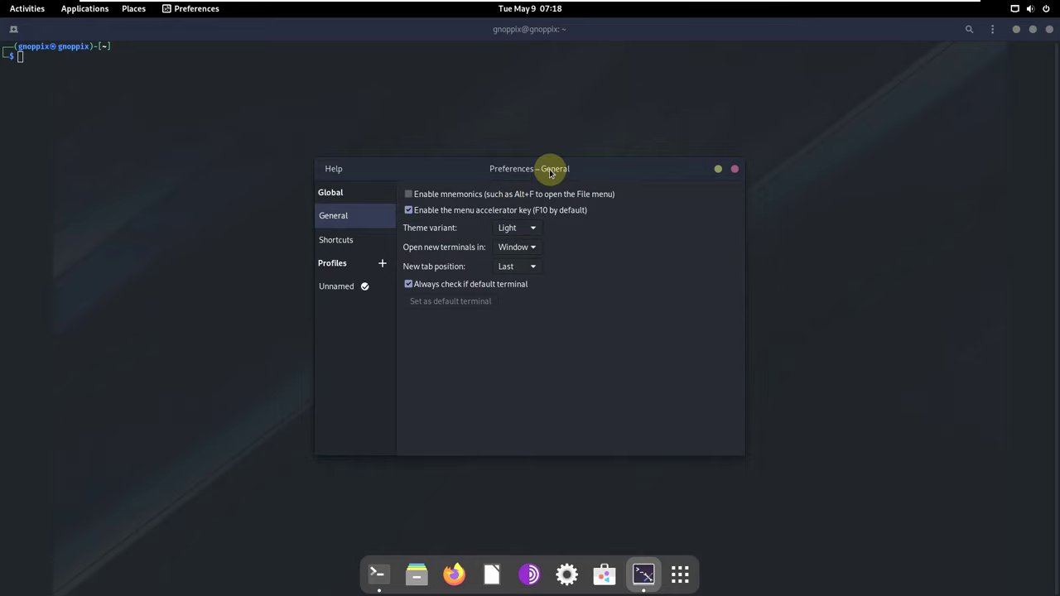
pyautogui.moveTo(550, 172); pyautogui.dragTo(663, 164)
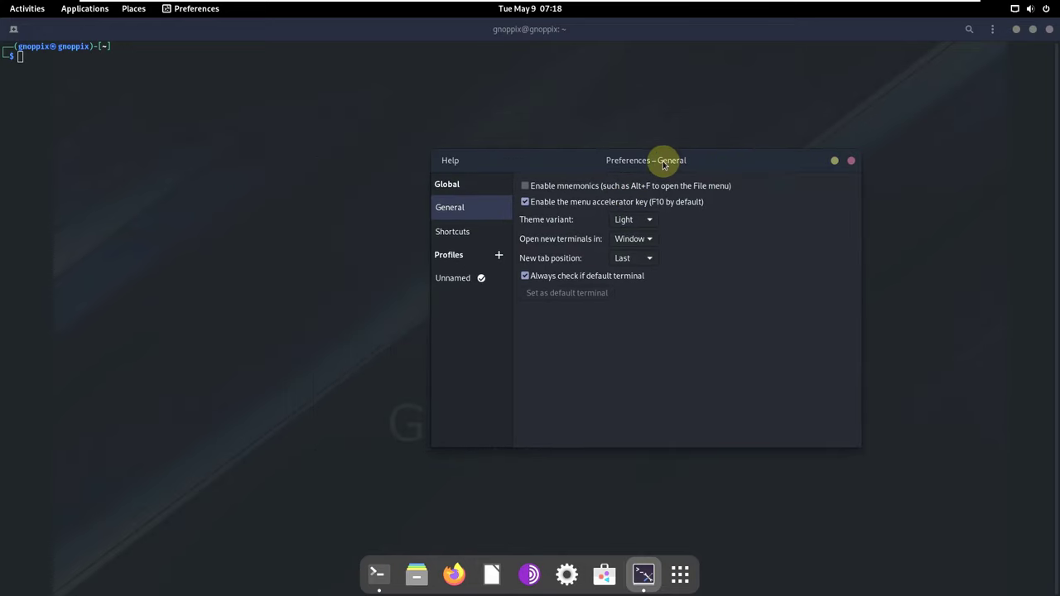
# Turn off system theme colours for the Unnamed profile, close Preferences, and run inxi -sv8.
pyautogui.click(467, 279)
pyautogui.click(562, 190)
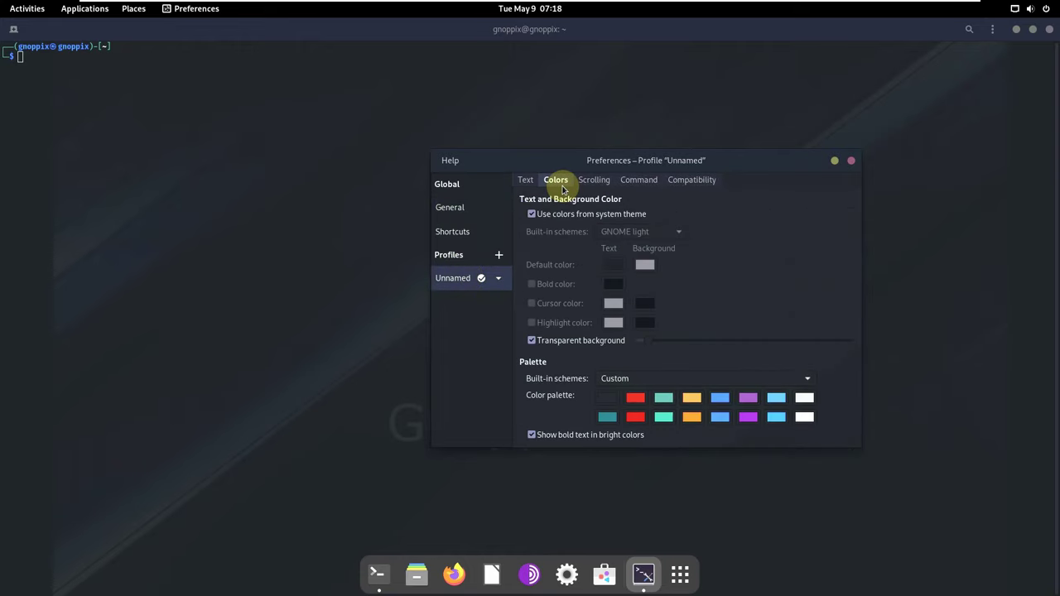
pyautogui.click(532, 213)
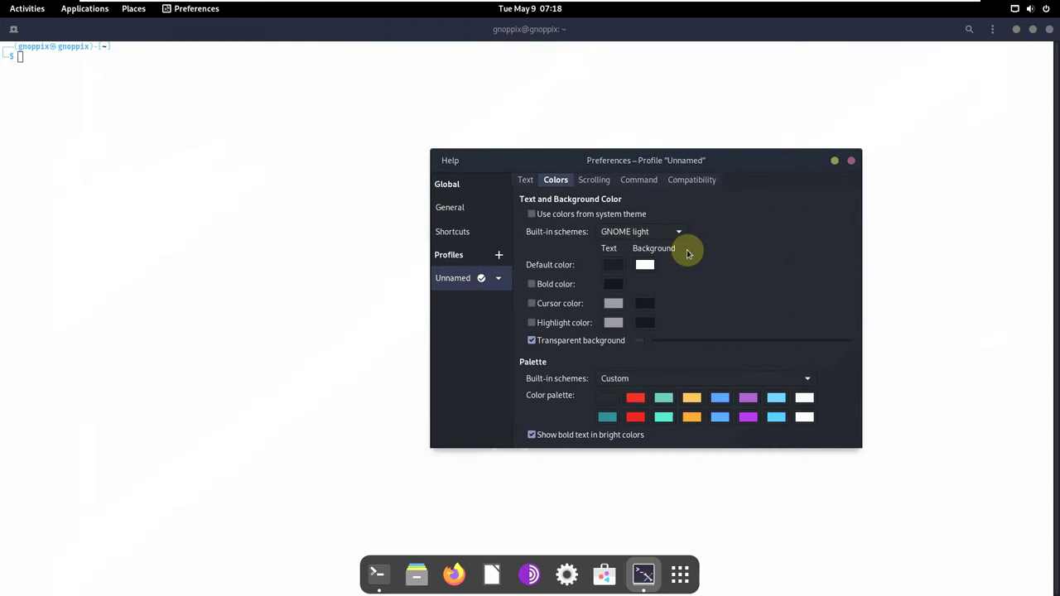
pyautogui.click(849, 162)
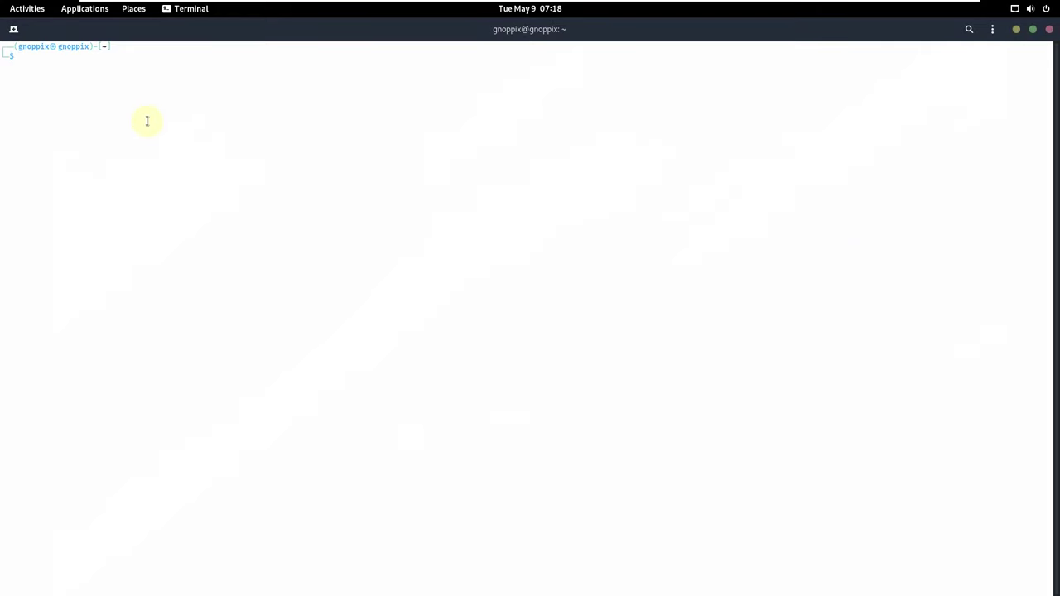
pyautogui.write('inxi -sv8')
pyautogui.press('Return')
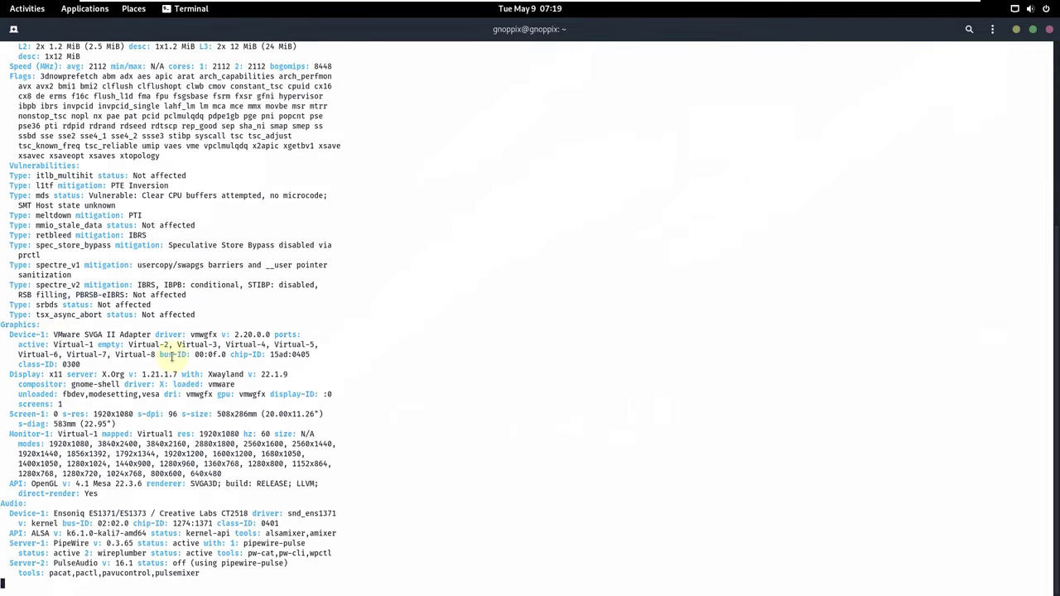
# Highlight kernel, x86_64, compiler v: 12.2.0, boot parameters, GNOME 44.0 and GTK 3.24.37 in turn.
pyautogui.scroll(2, 269, 358)
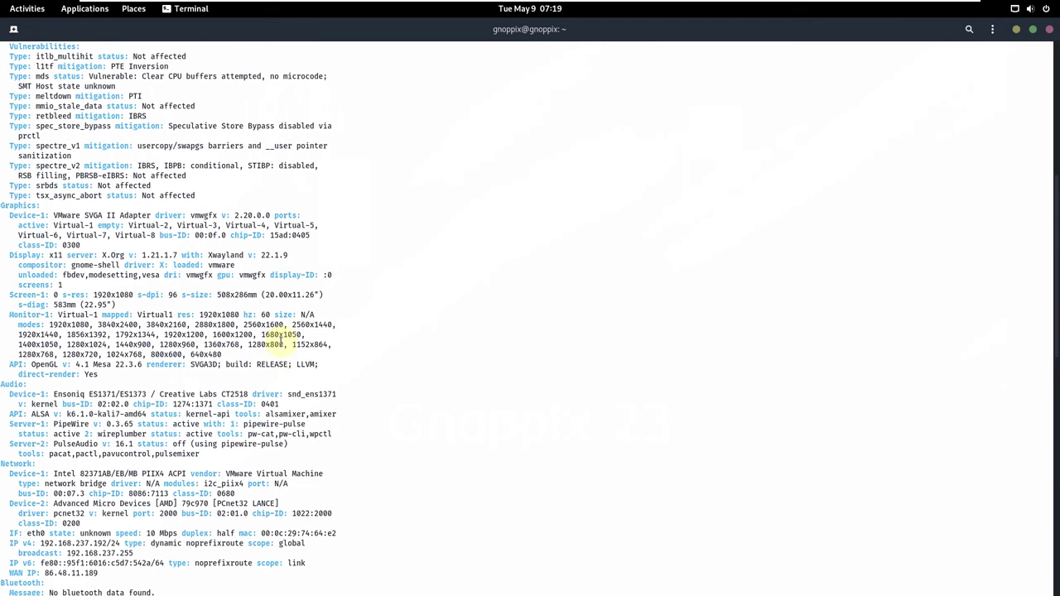
pyautogui.scroll(6, 368, 361)
pyautogui.scroll(7, 347, 361)
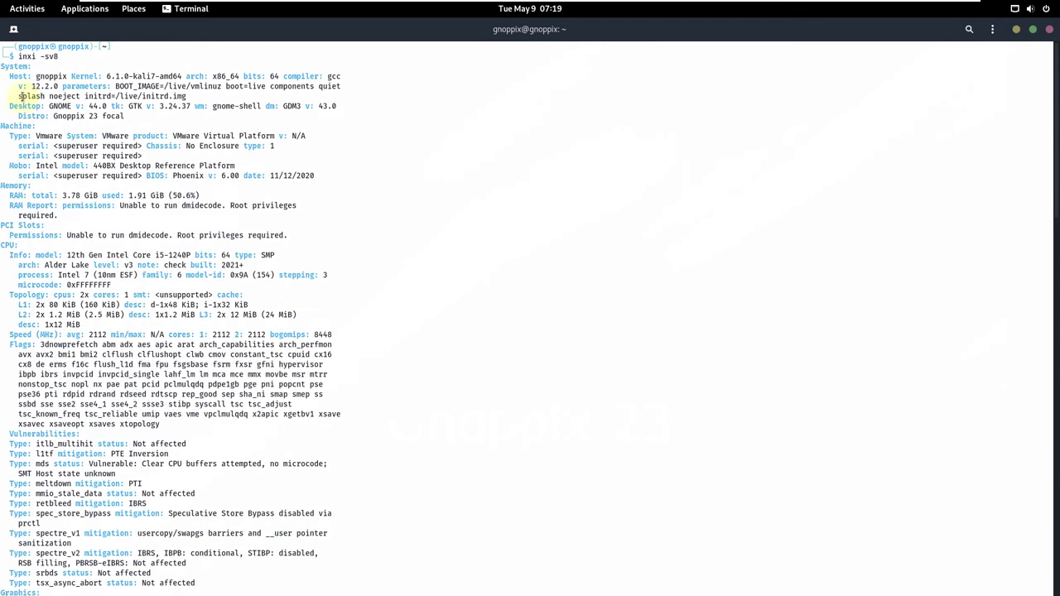
pyautogui.moveTo(10, 73); pyautogui.dragTo(159, 76)
pyautogui.click(84, 68)
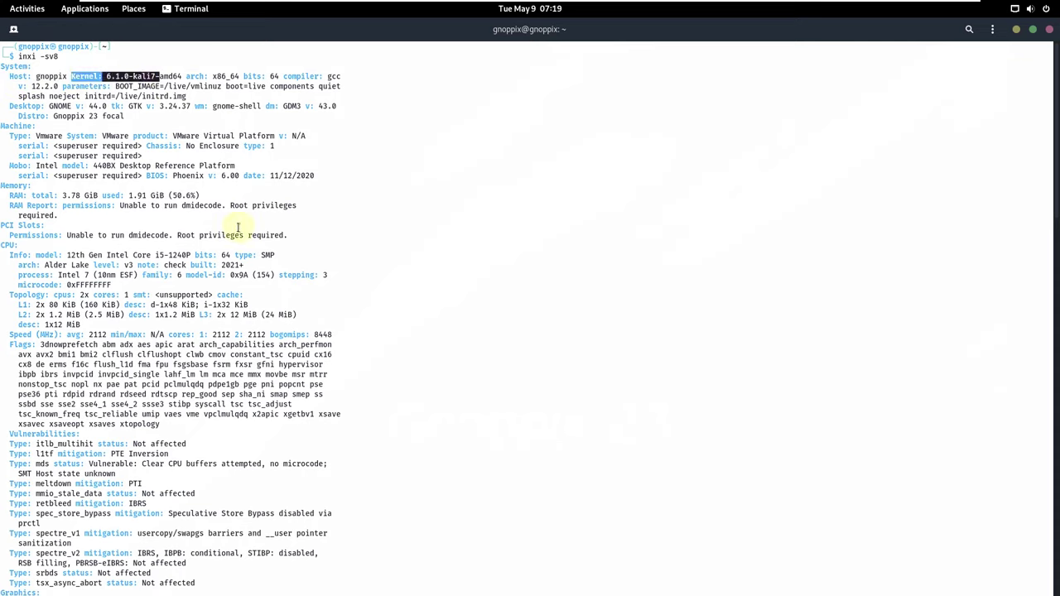
pyautogui.click(351, 150)
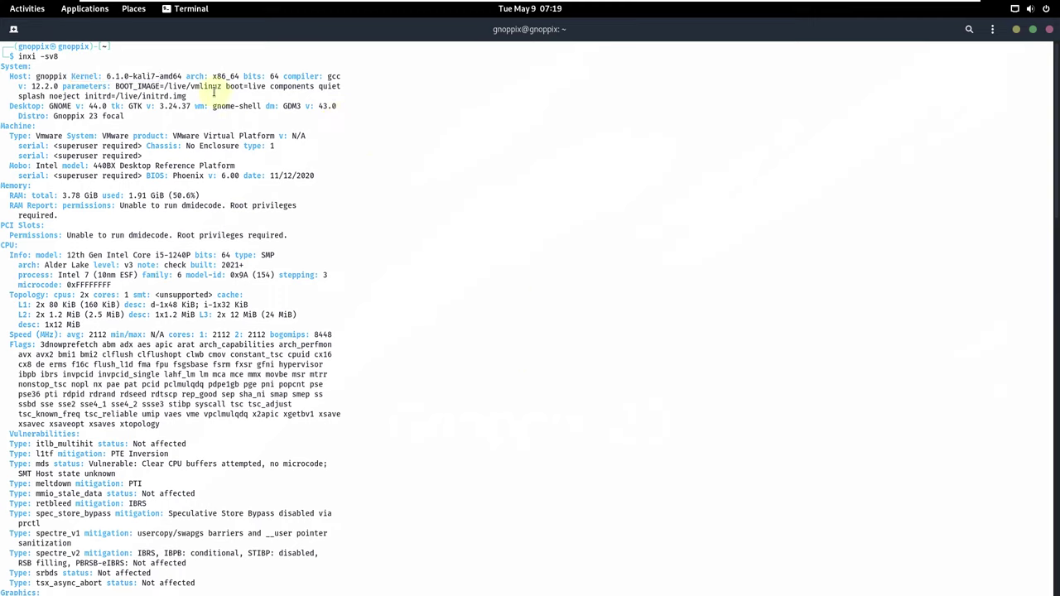
pyautogui.moveTo(210, 75); pyautogui.dragTo(277, 76)
pyautogui.click(397, 216)
pyautogui.moveTo(18, 86); pyautogui.dragTo(58, 87)
pyautogui.click(390, 219)
pyautogui.moveTo(186, 86); pyautogui.dragTo(266, 86)
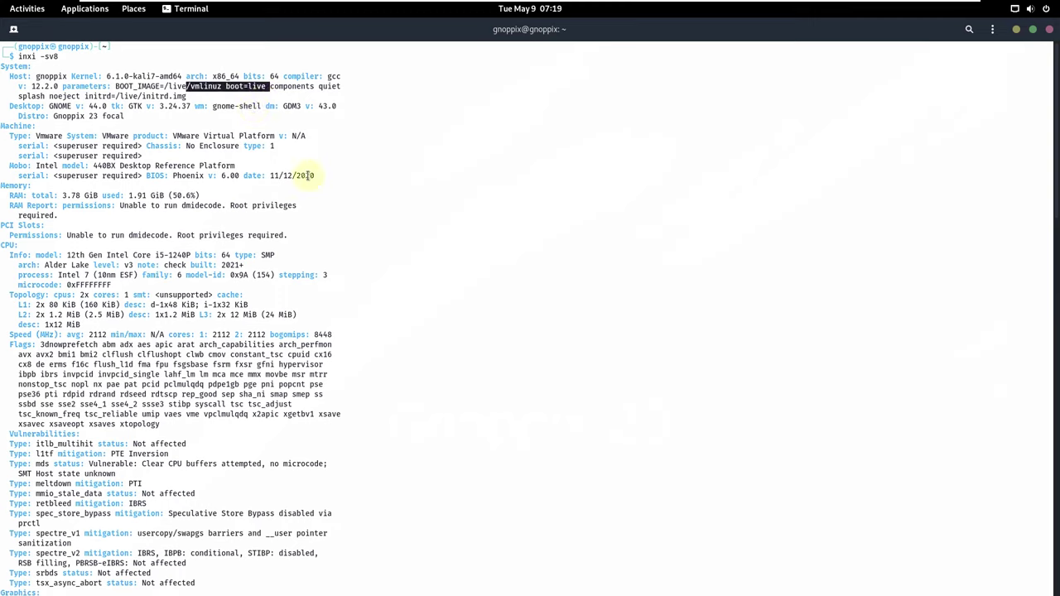
pyautogui.click(282, 138)
pyautogui.moveTo(46, 106); pyautogui.dragTo(108, 106)
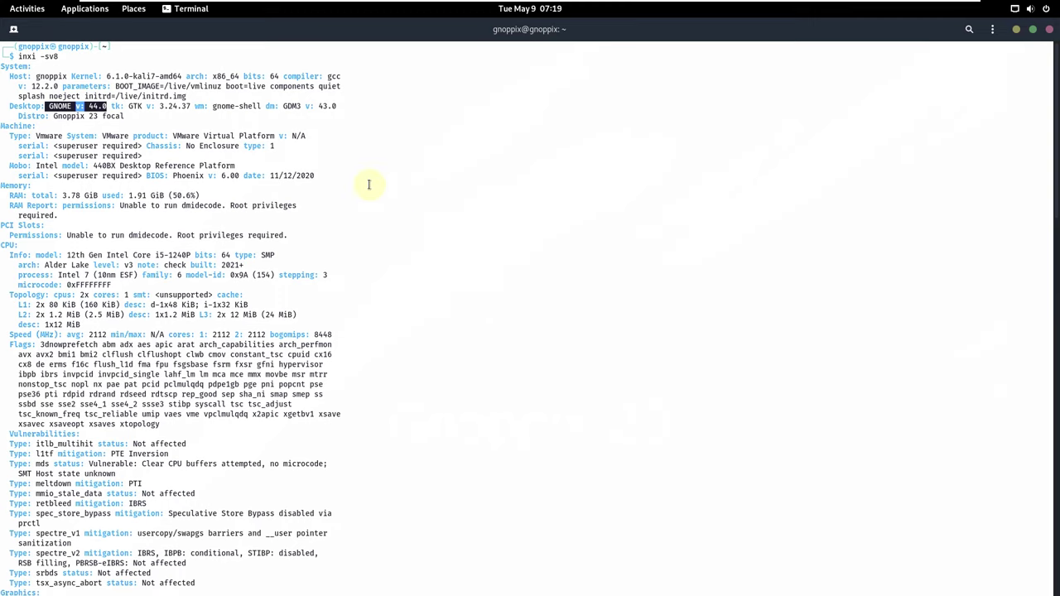
pyautogui.click(437, 182)
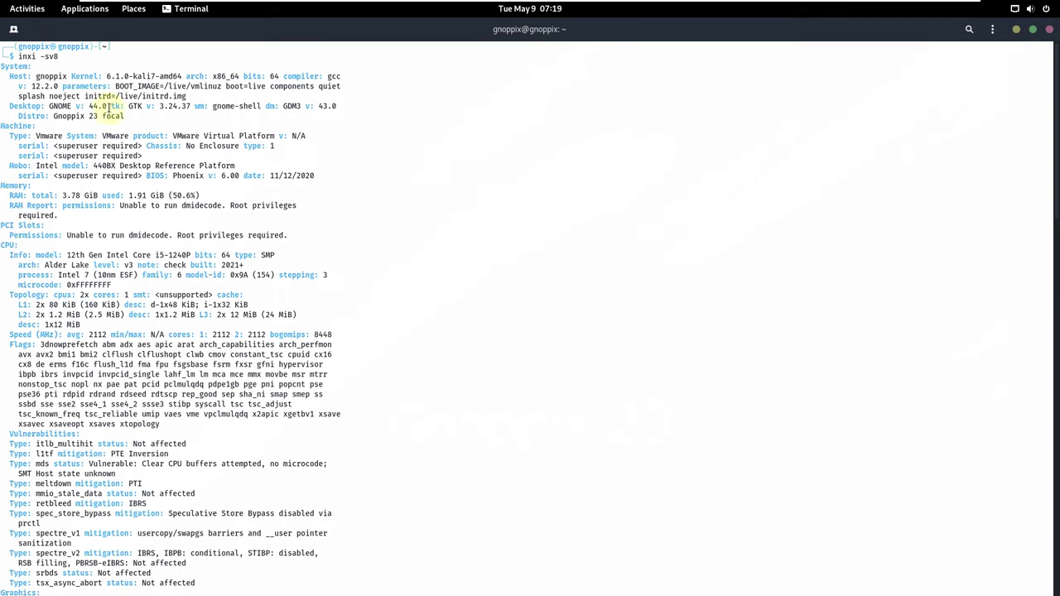
pyautogui.moveTo(111, 106); pyautogui.dragTo(194, 106)
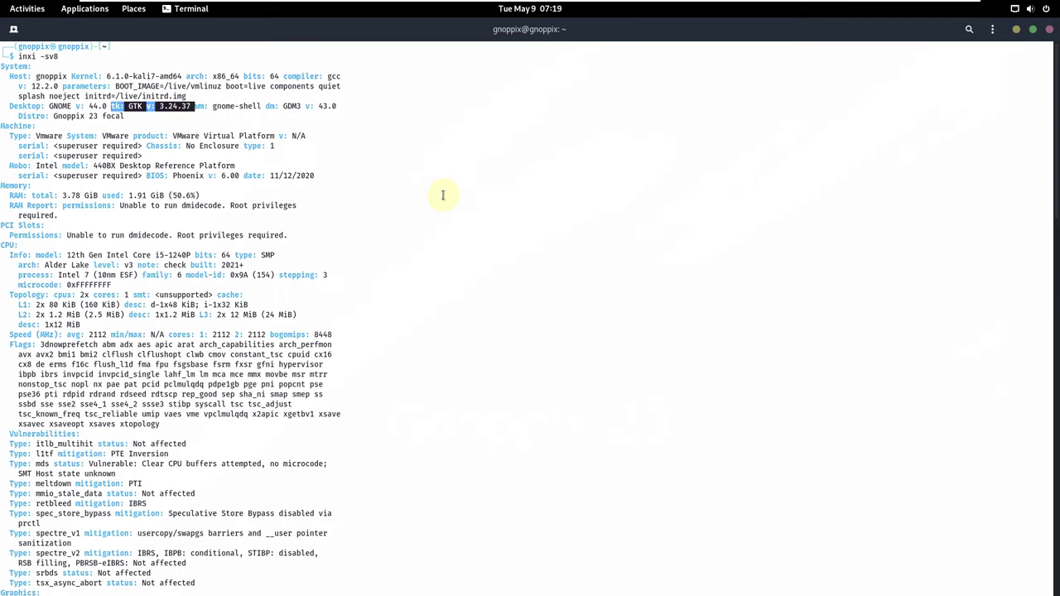
pyautogui.click(85, 87)
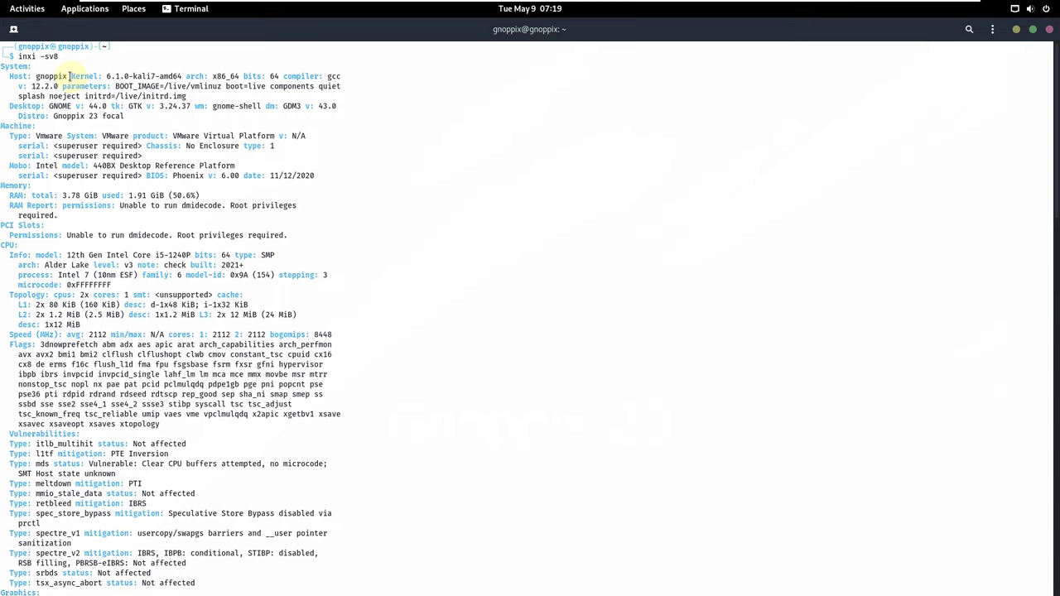
# Highlight GDM3 43.0, the Gnoppix 23 focal distro, VMware machine, BIOS and RAM usage lines.
pyautogui.moveTo(71, 76); pyautogui.dragTo(137, 76)
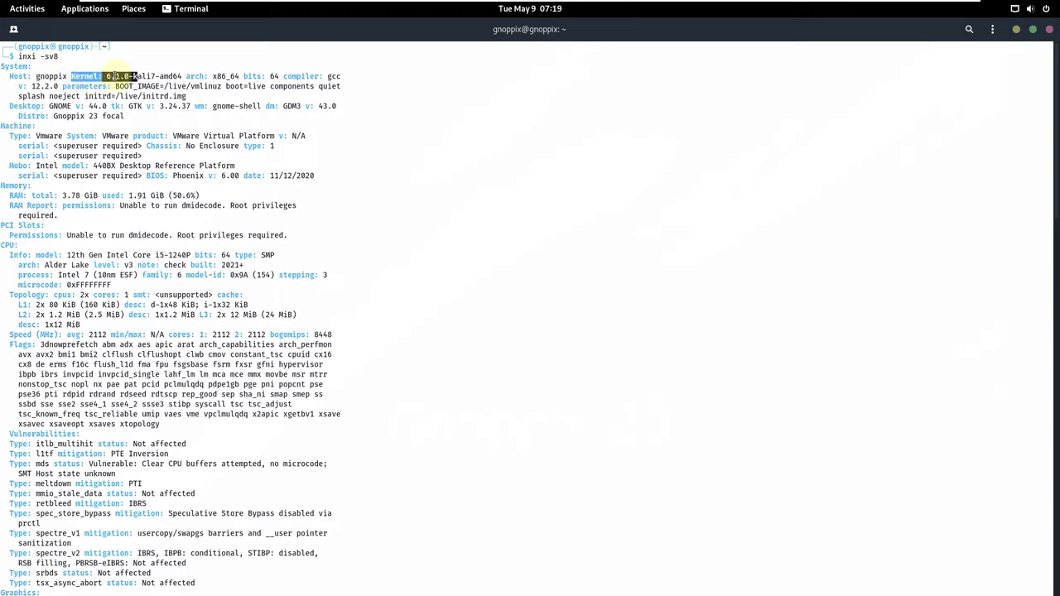
pyautogui.click(432, 184)
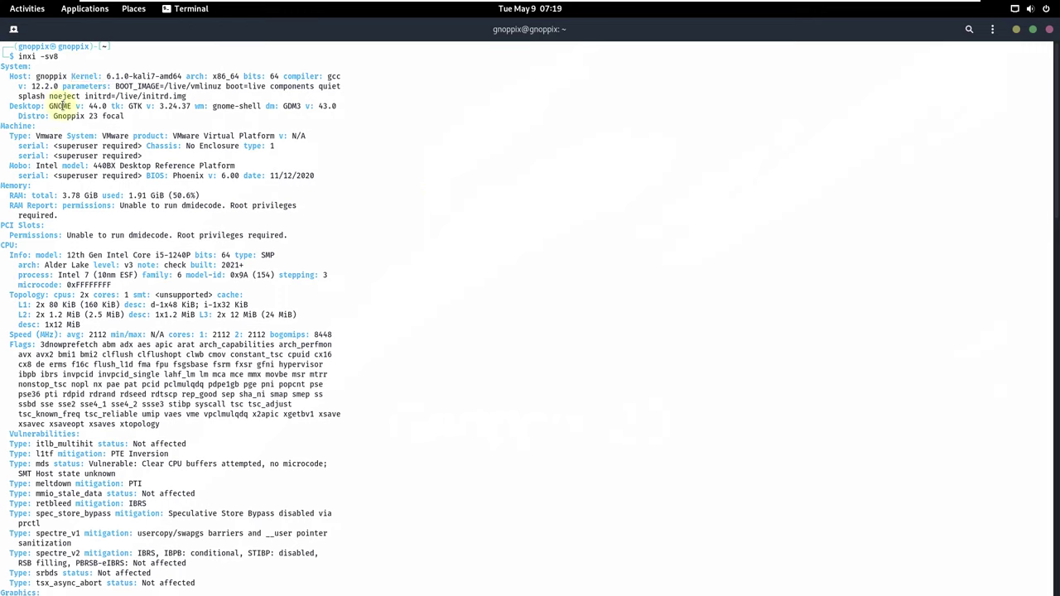
pyautogui.moveTo(265, 106); pyautogui.dragTo(334, 107)
pyautogui.click(346, 157)
pyautogui.tripleClick(20, 116)
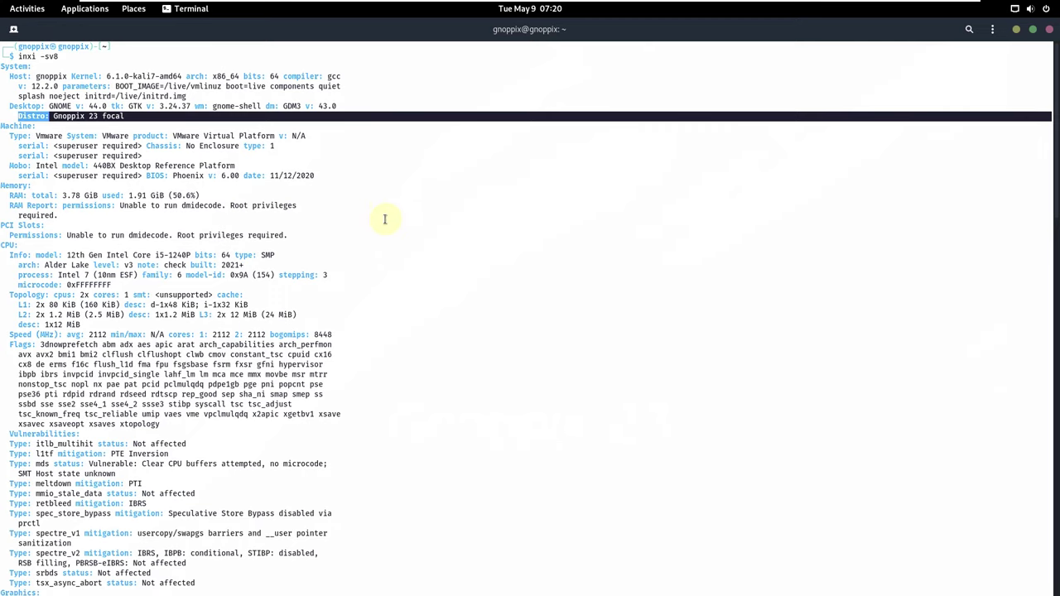
pyautogui.click(426, 201)
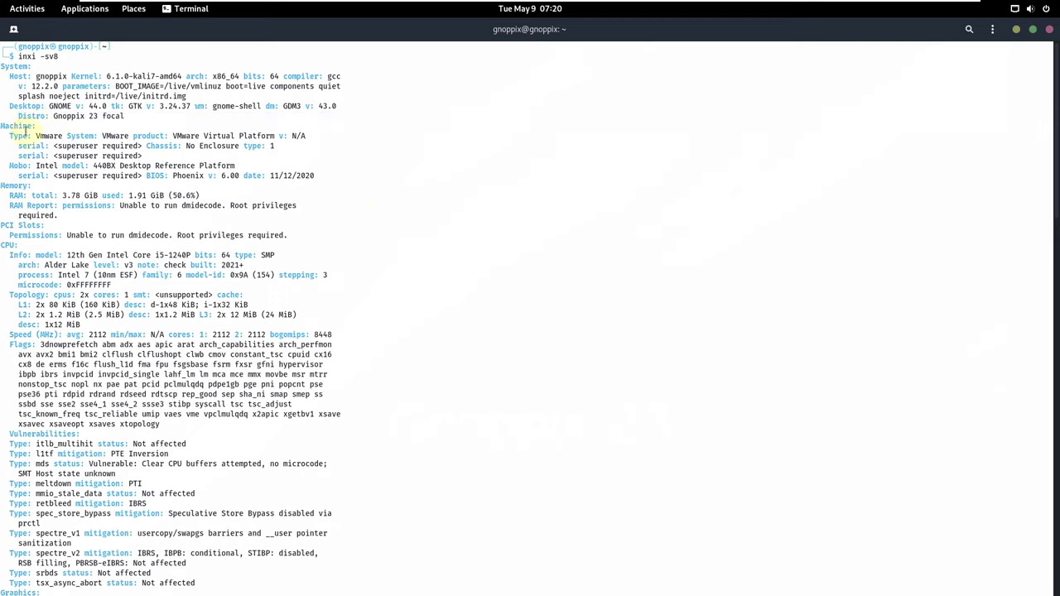
pyautogui.moveTo(25, 131); pyautogui.dragTo(66, 137)
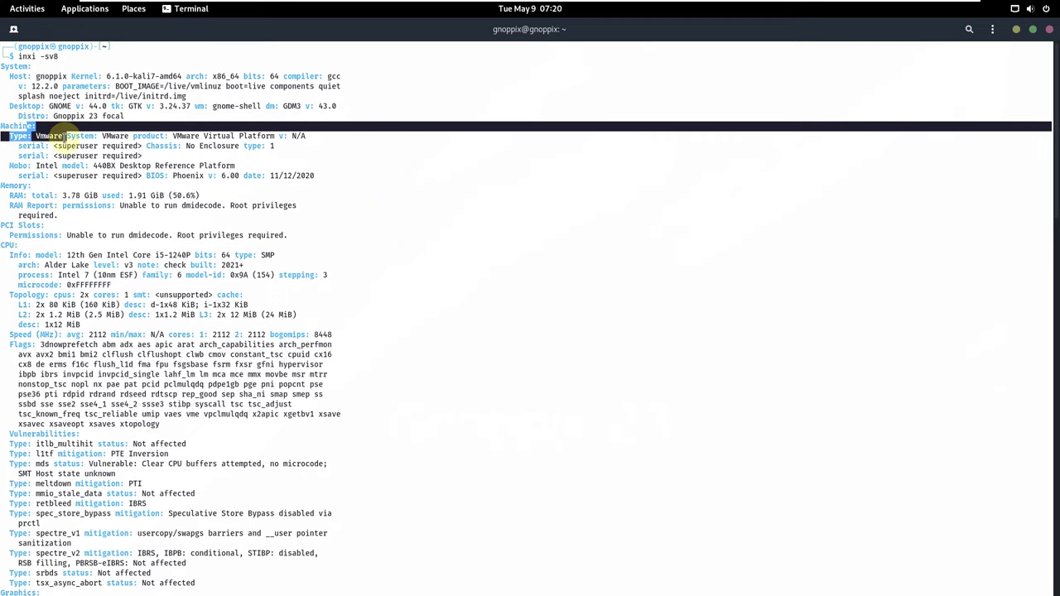
pyautogui.click(381, 172)
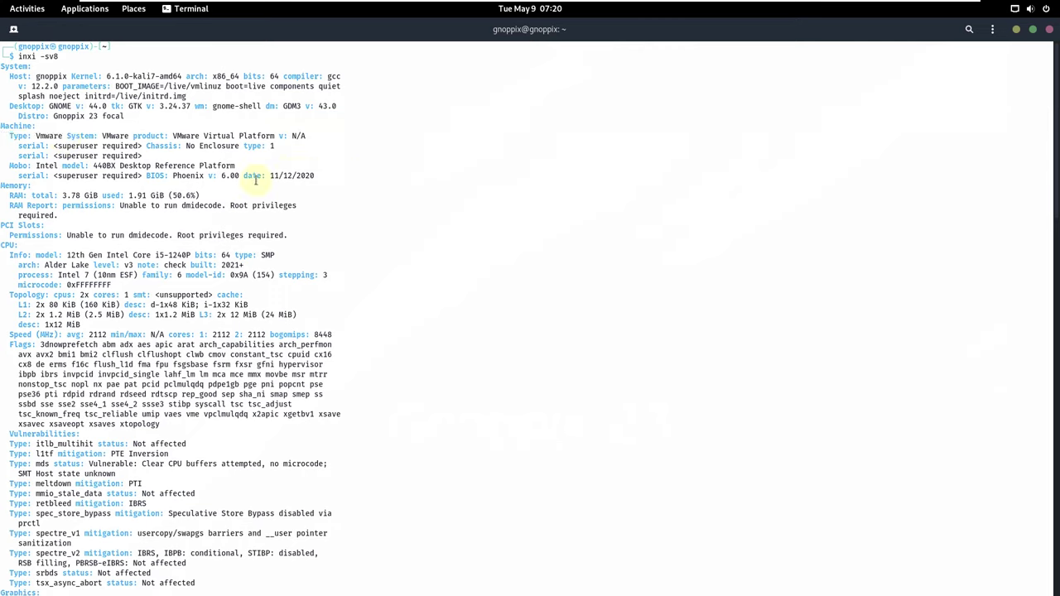
pyautogui.moveTo(146, 176); pyautogui.dragTo(250, 176)
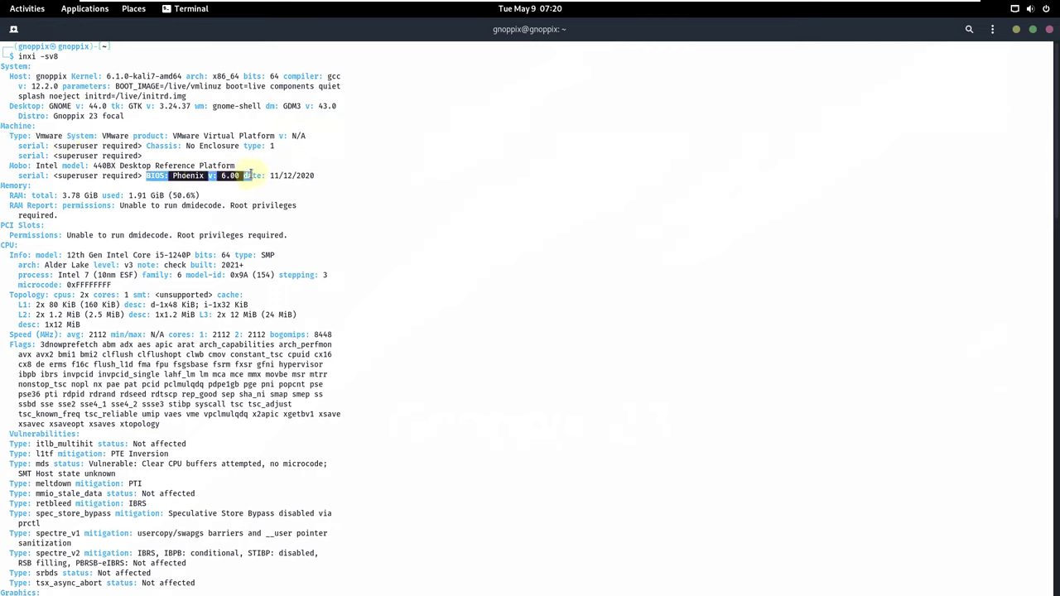
pyautogui.click(363, 195)
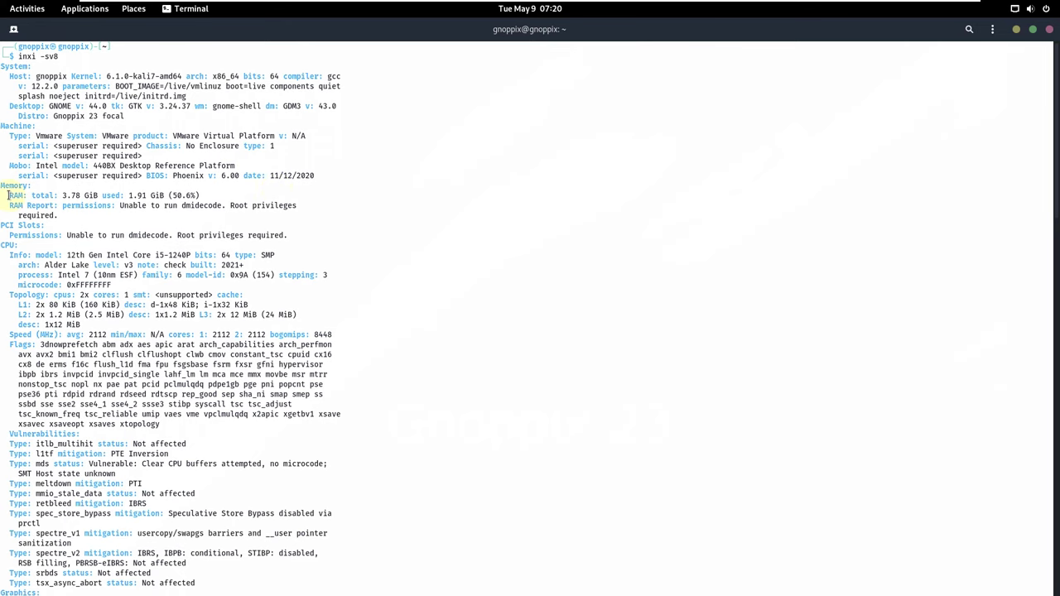
pyautogui.tripleClick(159, 195)
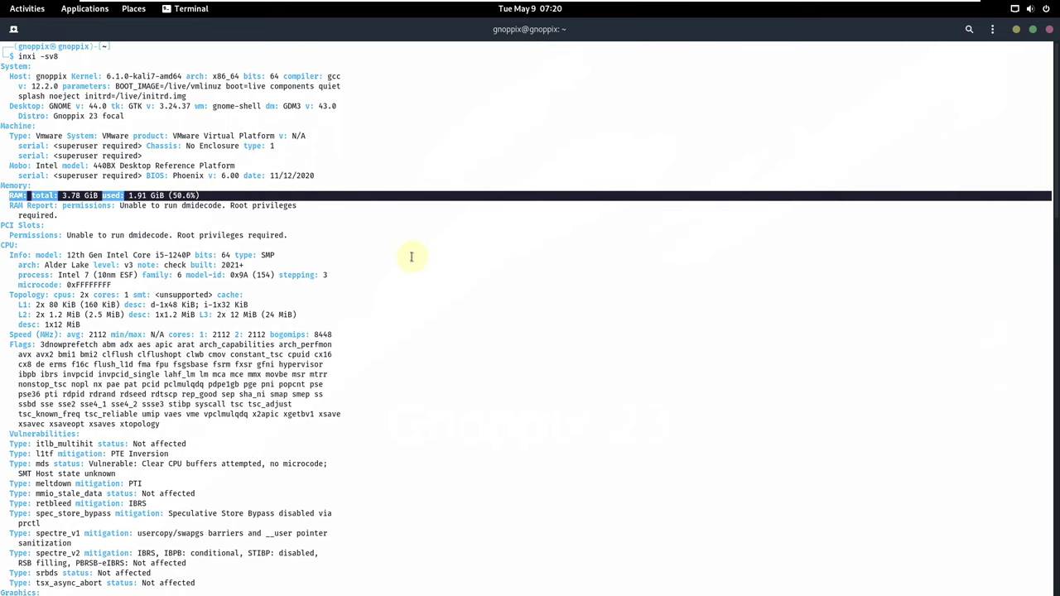
# Scroll down, highlighting the CPU block and the Display x11 / X.Org server entries.
pyautogui.scroll(-2, 411, 254)
pyautogui.moveTo(8, 185); pyautogui.dragTo(298, 263)
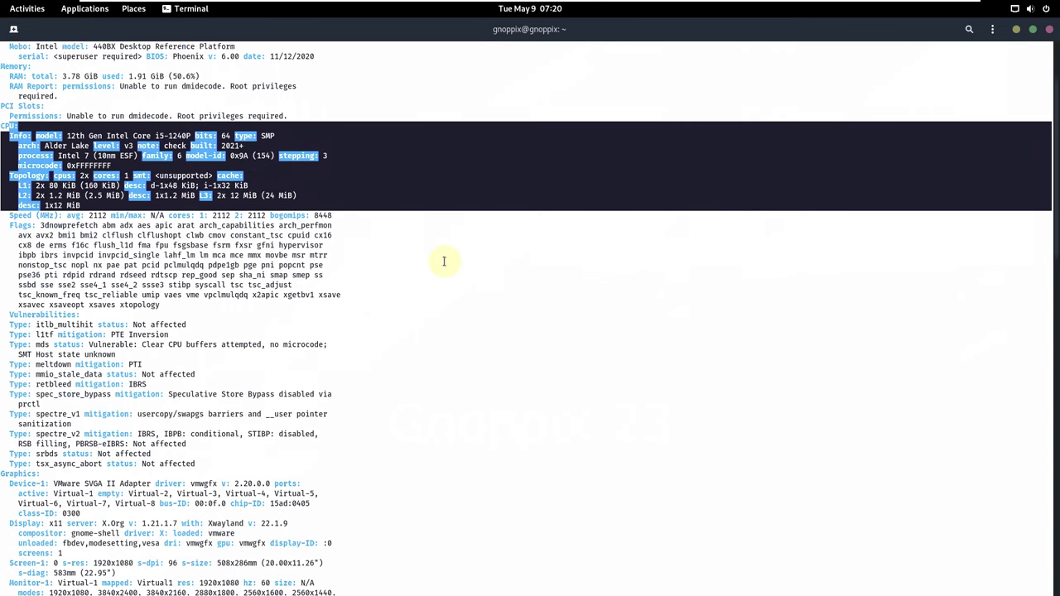
pyautogui.scroll(-4, 444, 260)
pyautogui.scroll(-4, 444, 261)
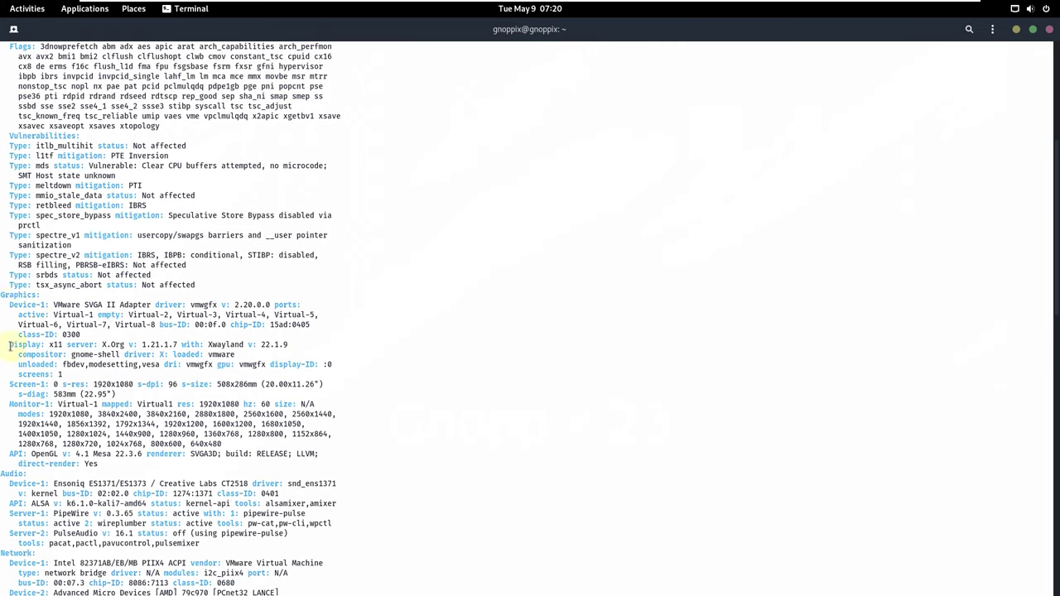
pyautogui.moveTo(10, 344); pyautogui.dragTo(335, 340)
pyautogui.click(66, 344)
pyautogui.click(319, 347)
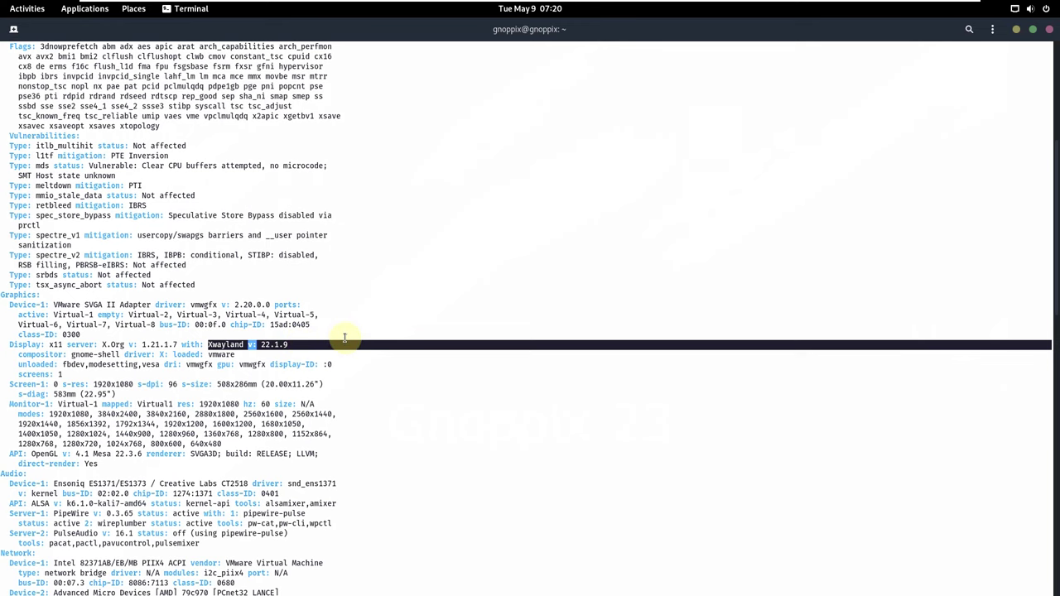
pyautogui.click(345, 338)
pyautogui.scroll(-2, 345, 336)
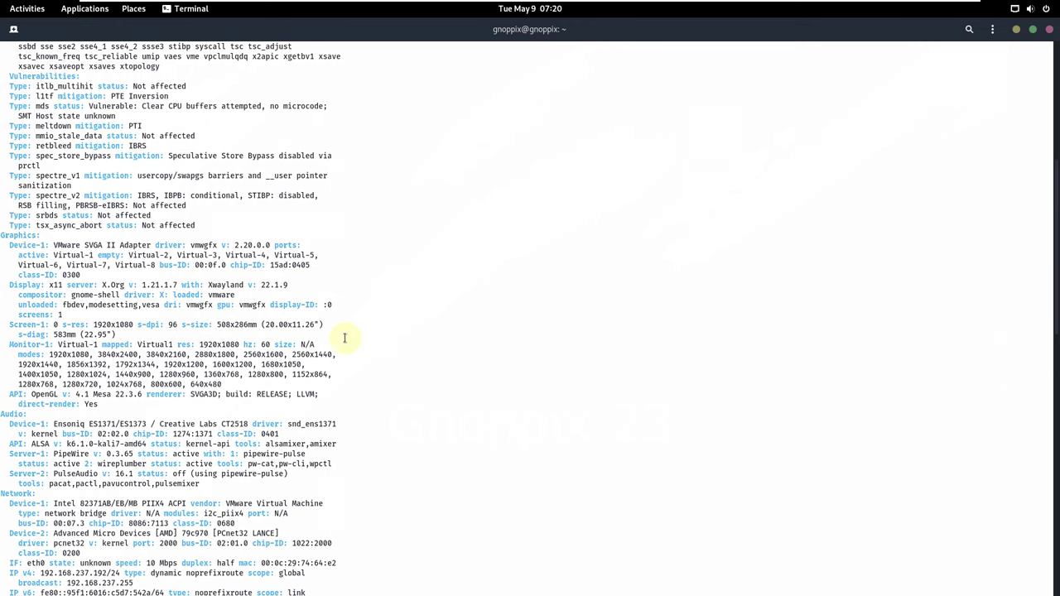
# Highlight Monitor-1 modes, OpenGL Mesa 22.3.6, PulseAudio and storage entries down to the report's end.
pyautogui.moveTo(46, 345); pyautogui.dragTo(236, 388)
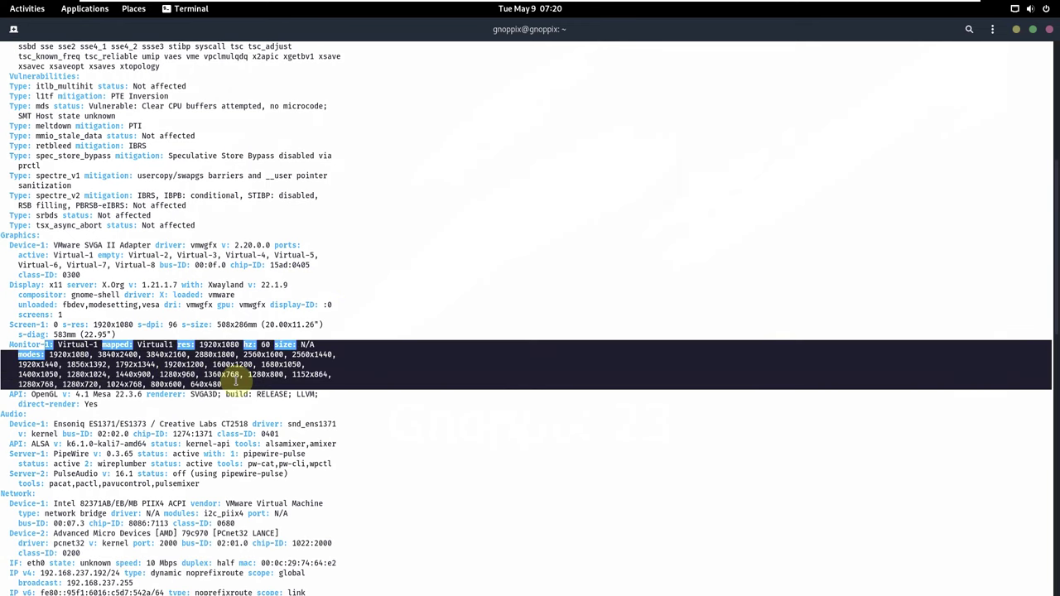
pyautogui.scroll(-2, 455, 319)
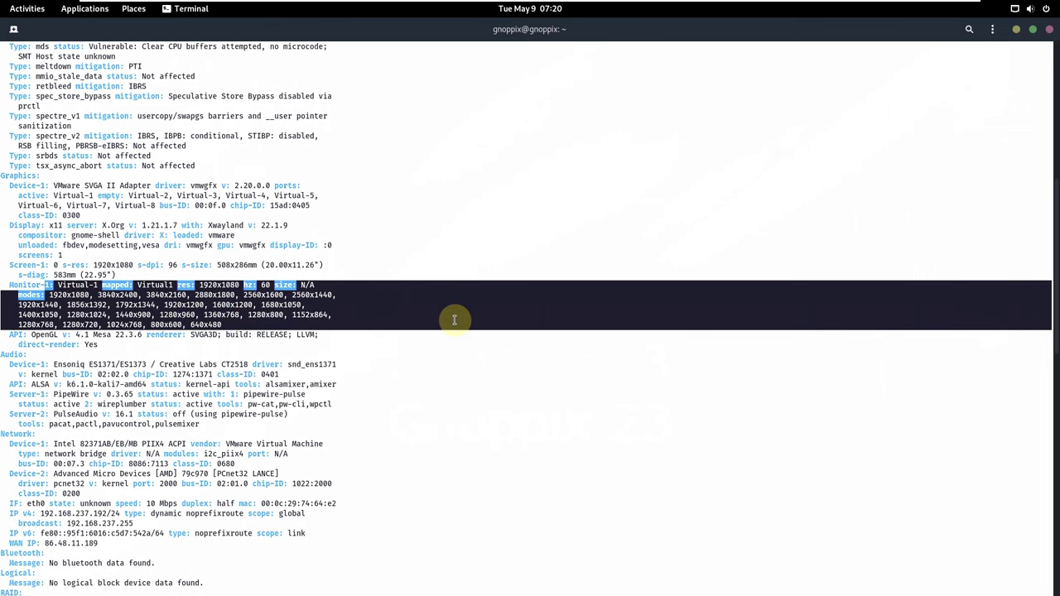
pyautogui.click(425, 343)
pyautogui.moveTo(31, 335); pyautogui.dragTo(148, 334)
pyautogui.click(94, 334)
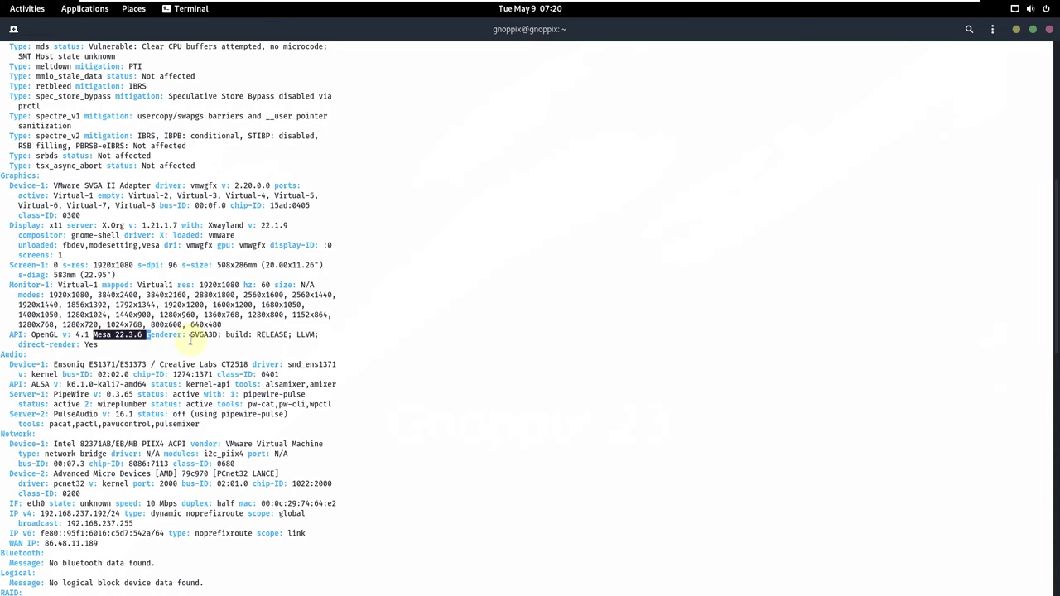
pyautogui.click(190, 338)
pyautogui.scroll(-2, 190, 338)
pyautogui.scroll(-2, 189, 339)
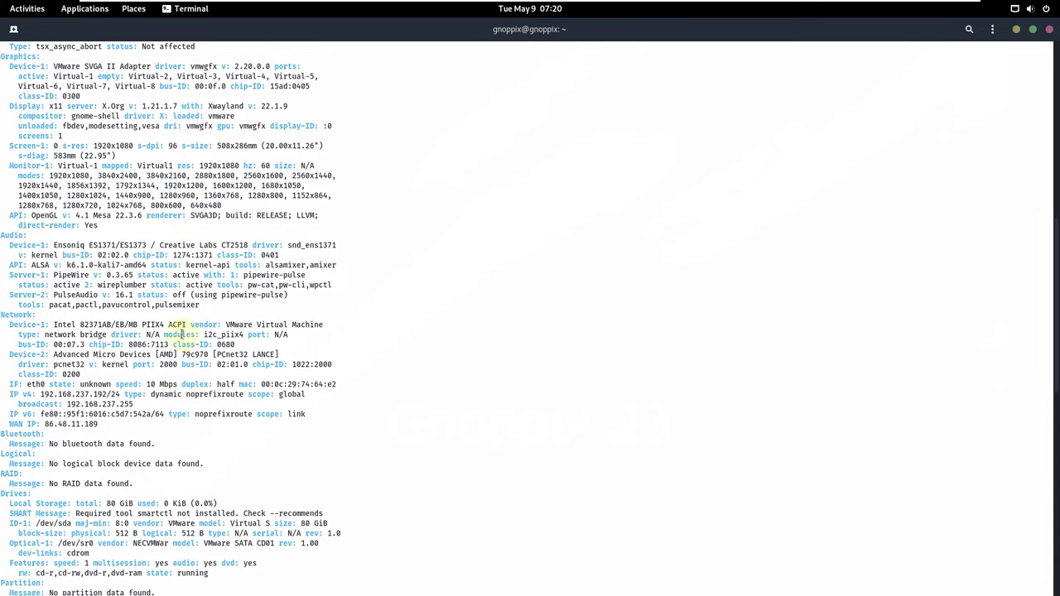
pyautogui.moveTo(53, 295); pyautogui.dragTo(136, 295)
pyautogui.click(173, 319)
pyautogui.scroll(-4, 209, 263)
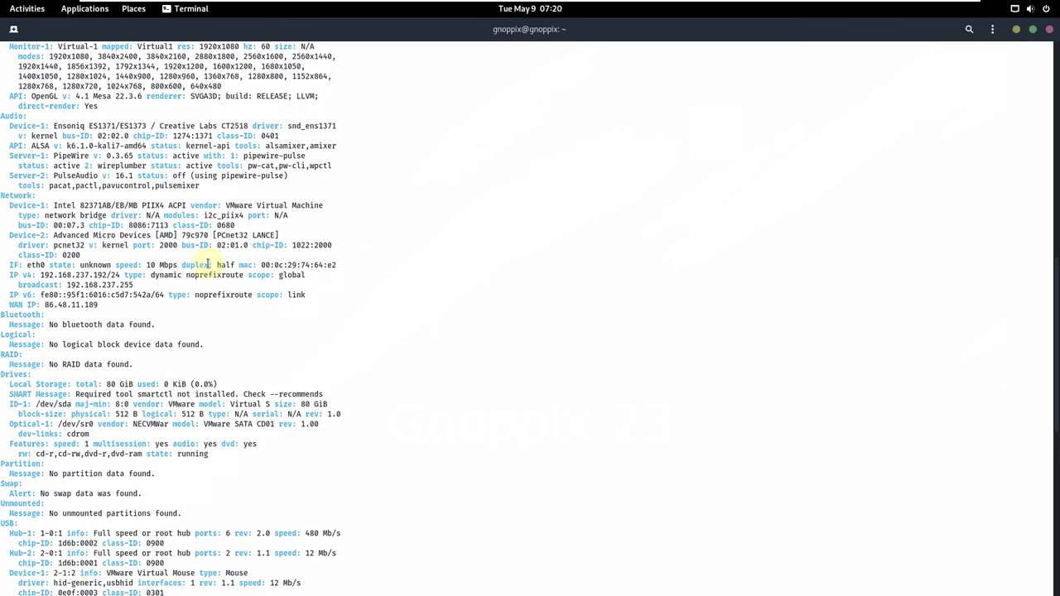
pyautogui.scroll(-2, 202, 269)
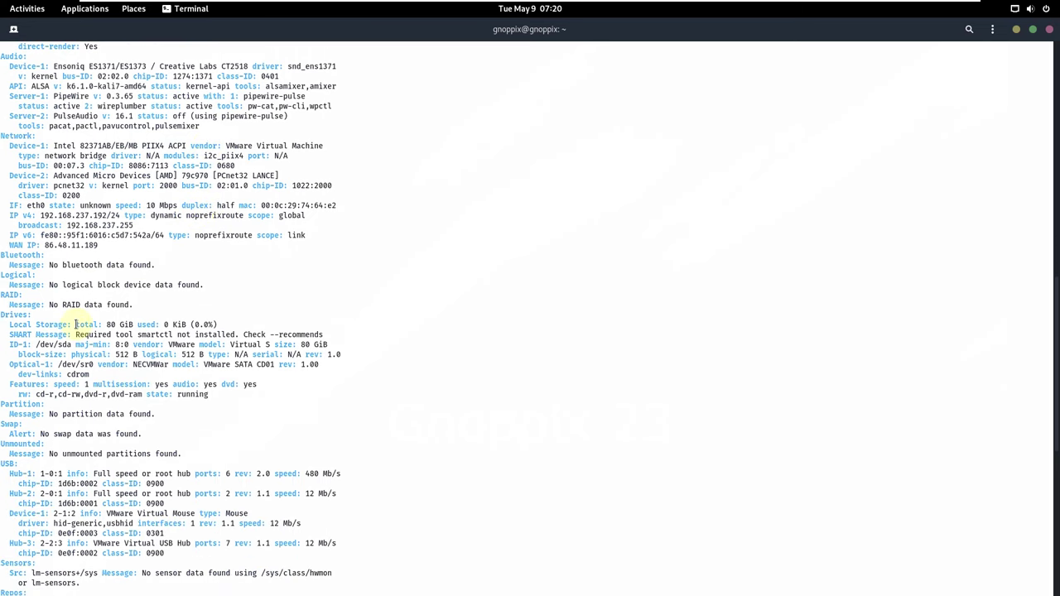
pyautogui.moveTo(75, 324); pyautogui.dragTo(135, 324)
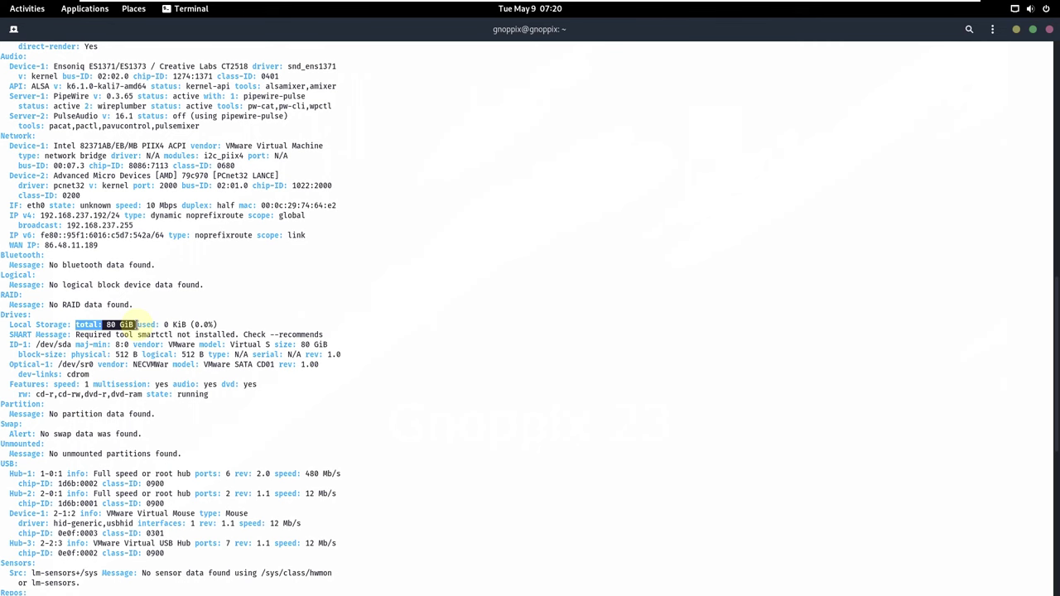
pyautogui.scroll(-12, 135, 324)
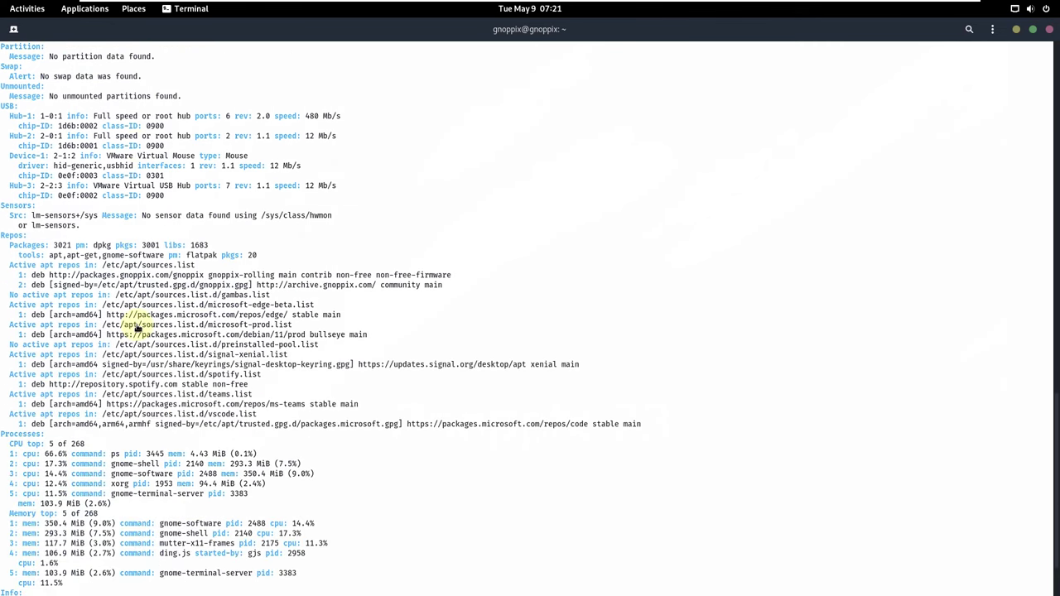
pyautogui.scroll(-3, 136, 326)
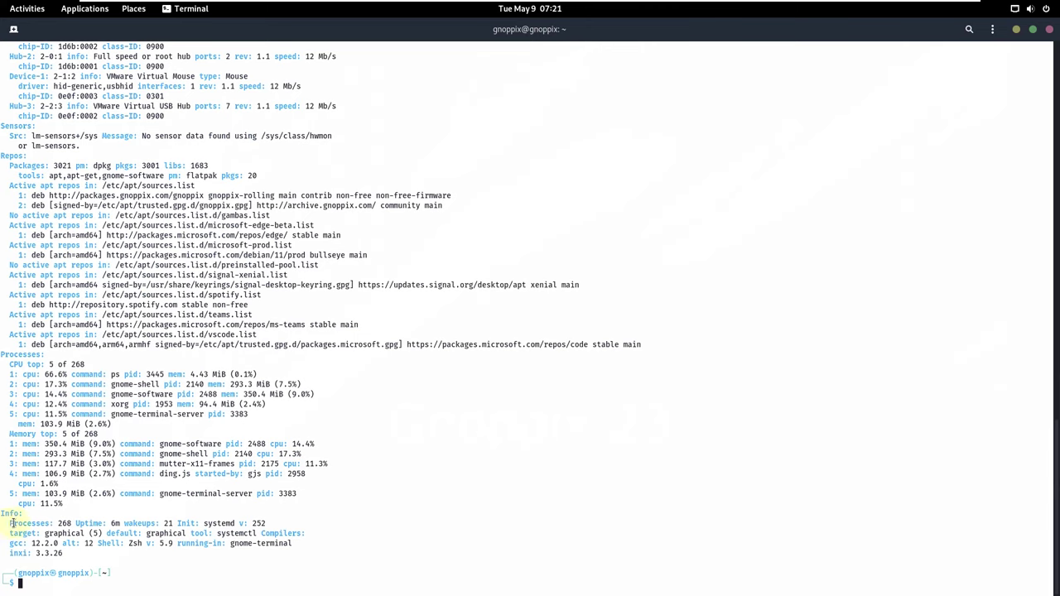
pyautogui.moveTo(11, 523); pyautogui.dragTo(98, 534)
pyautogui.click(113, 499)
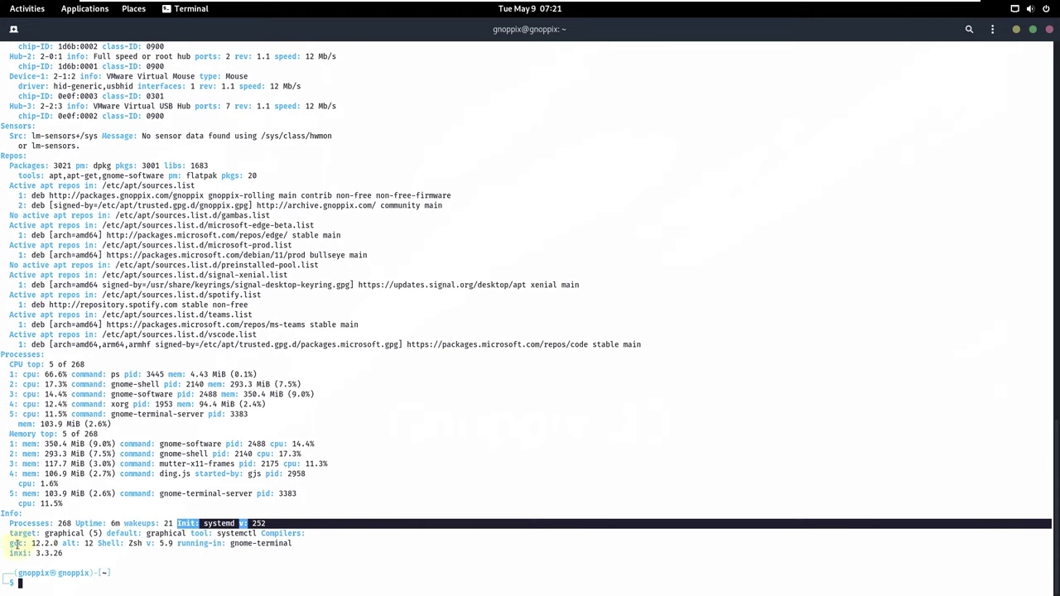
pyautogui.moveTo(9, 543); pyautogui.dragTo(179, 554)
pyautogui.click(119, 555)
pyautogui.click(153, 545)
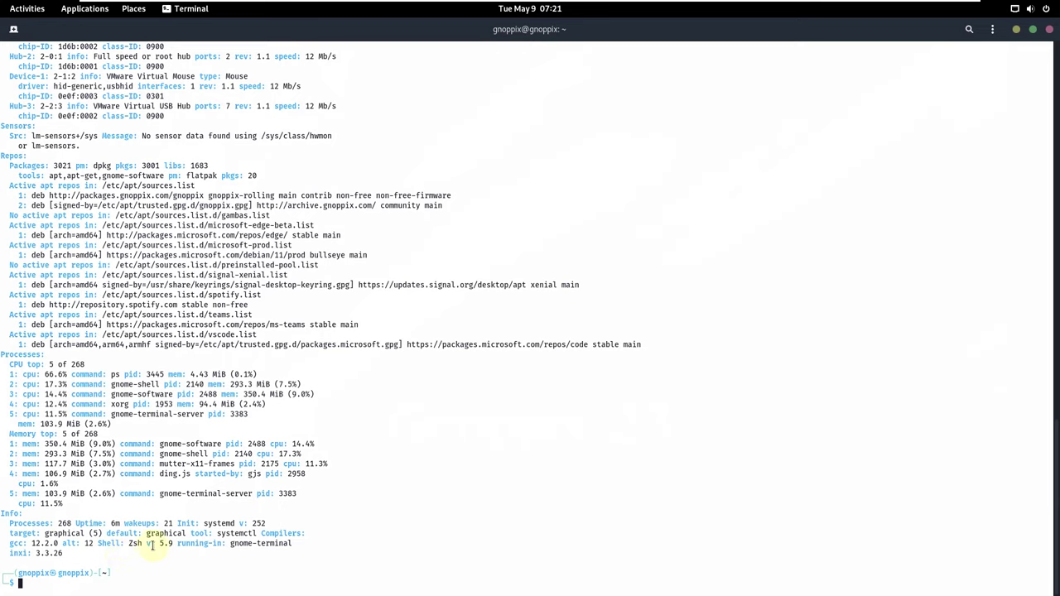
pyautogui.tripleClick(10, 553)
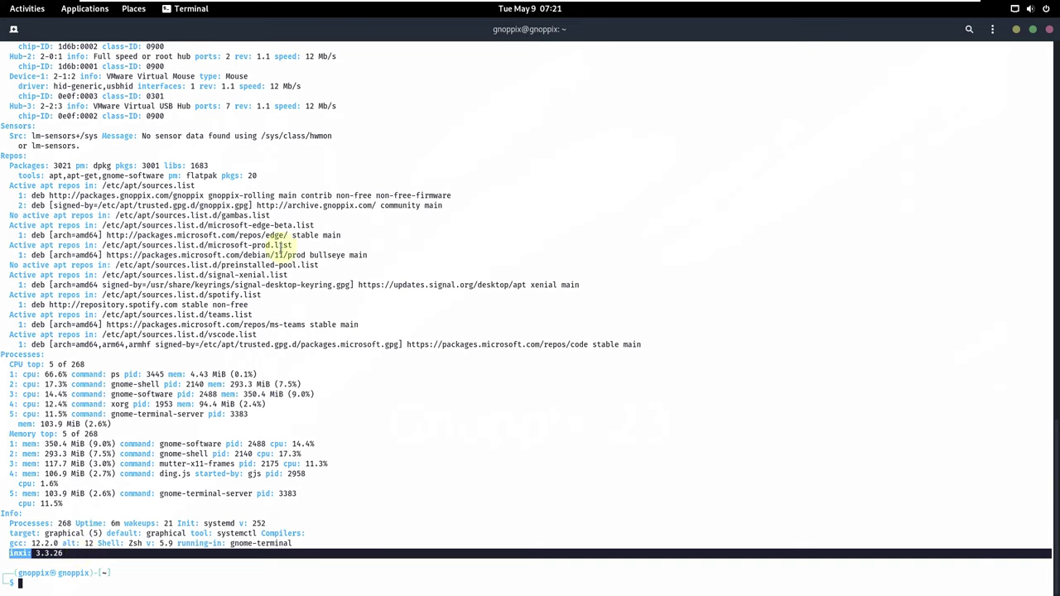
# Run inxi, inxi -b and inxi -G for short summaries and a graphics report.
pyautogui.click(72, 584)
pyautogui.write('inxi')
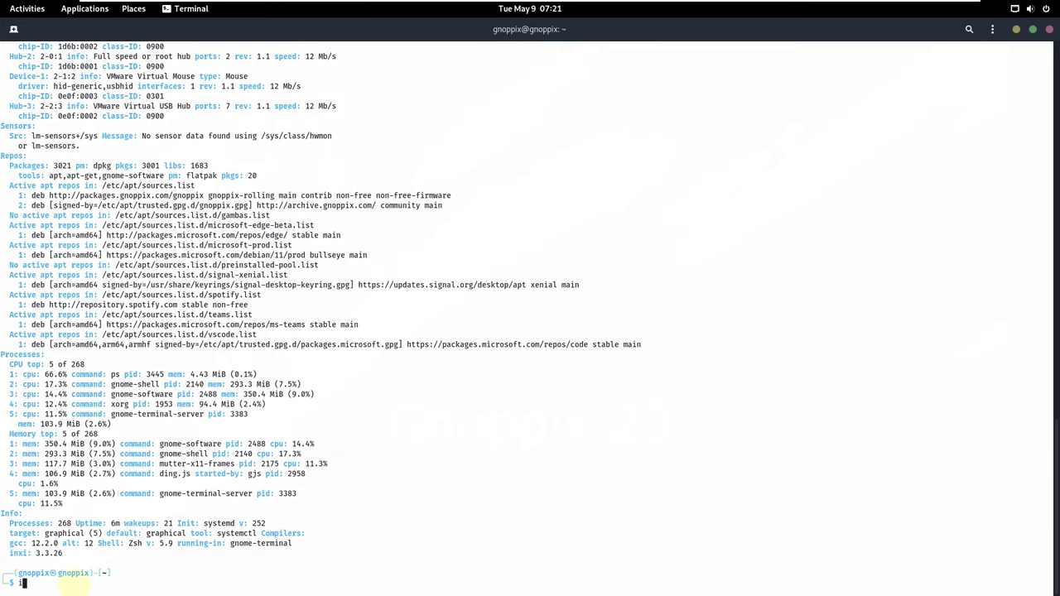
pyautogui.press('Return')
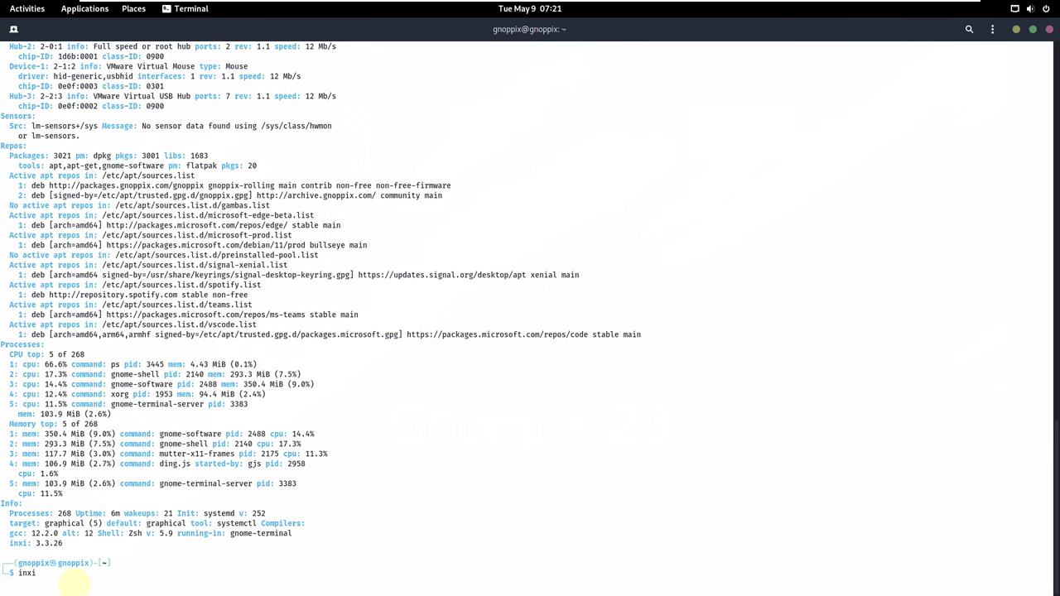
pyautogui.write('inxi -b')
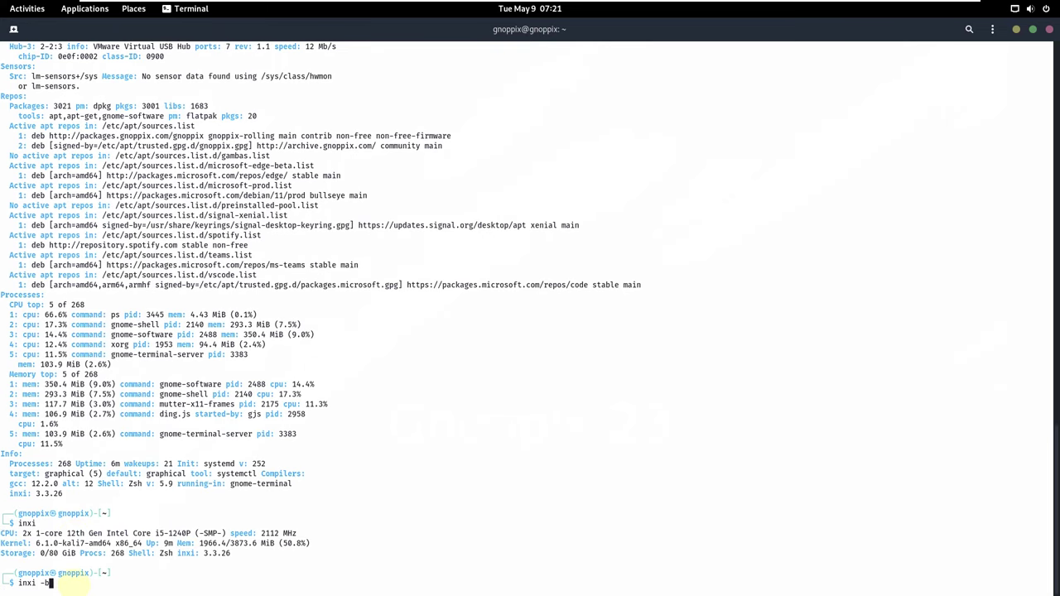
pyautogui.press('Return')
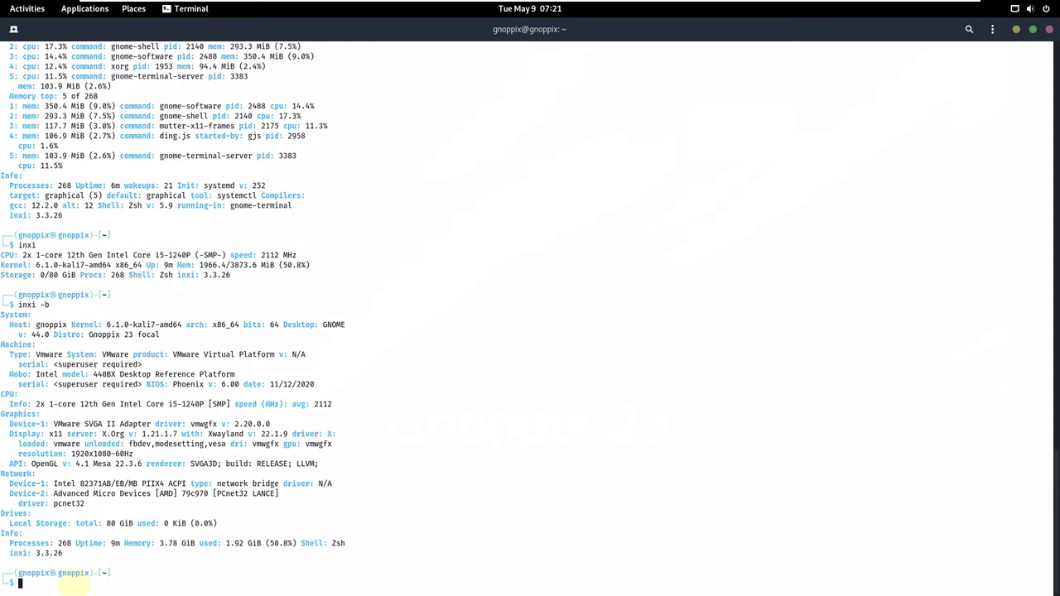
pyautogui.write('inxi -G')
pyautogui.press('Return')
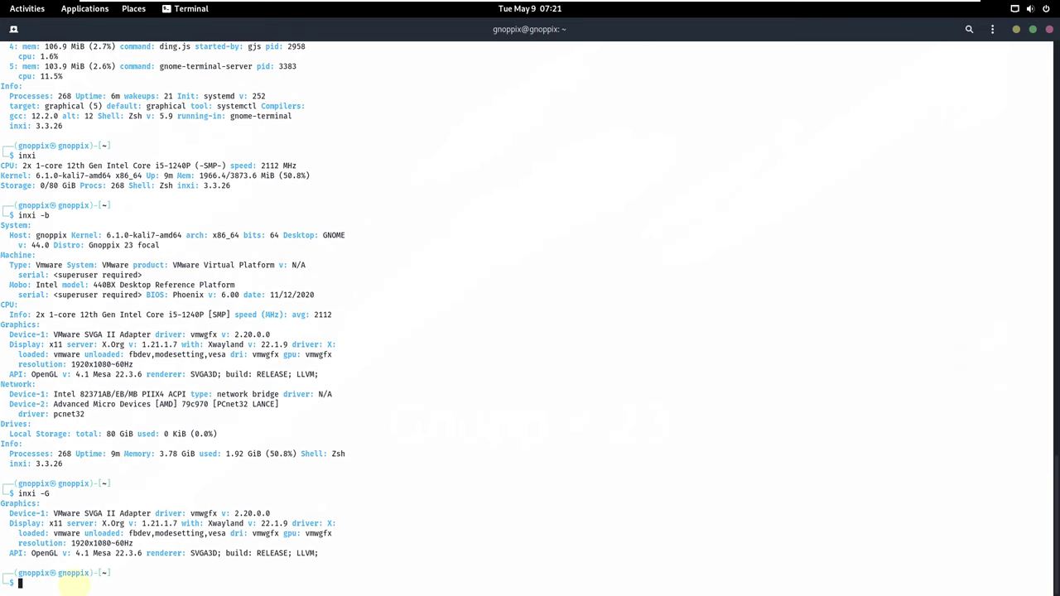
# Print /etc/issue and run neofetch for the Gnoppix 23 system overview.
pyautogui.write('cat /etc/issue')
pyautogui.press('Return')
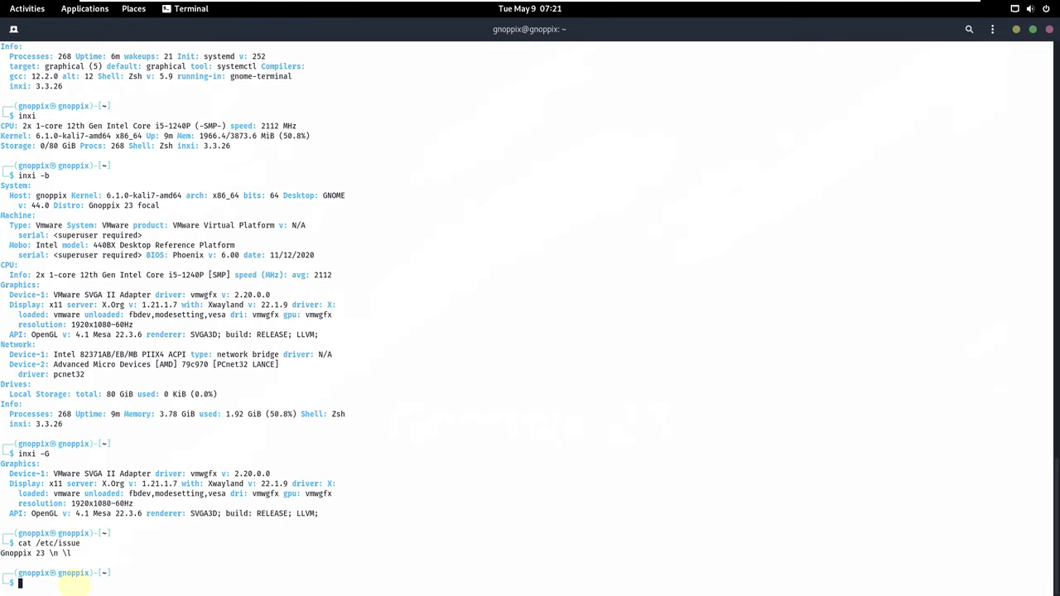
pyautogui.write('neofetch')
pyautogui.press('Return')
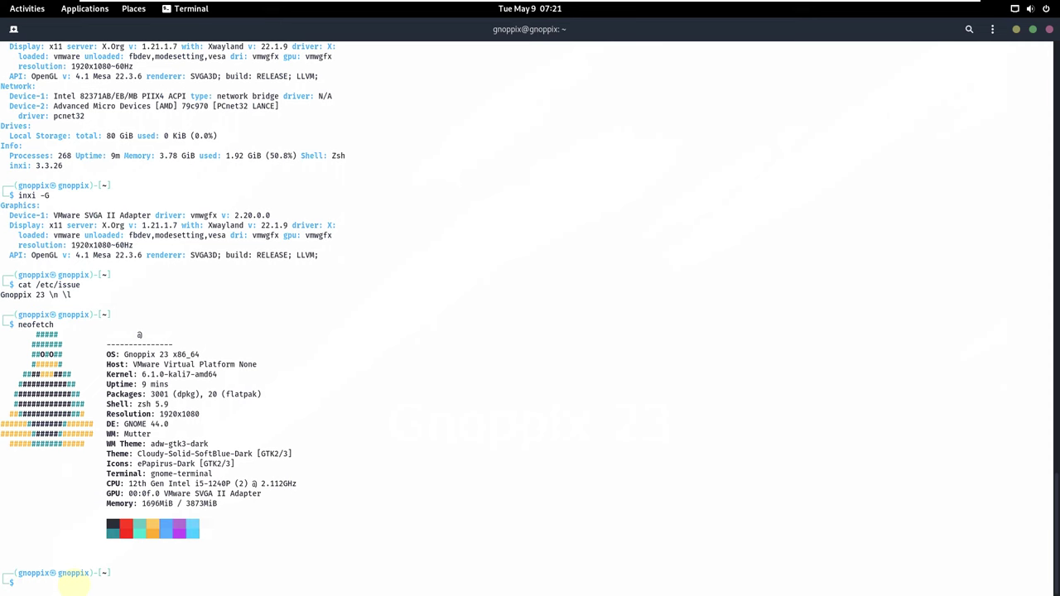
# Run htop in the terminal and show GNOME Terminal's About information.
pyautogui.write('htop')
pyautogui.press('Return')
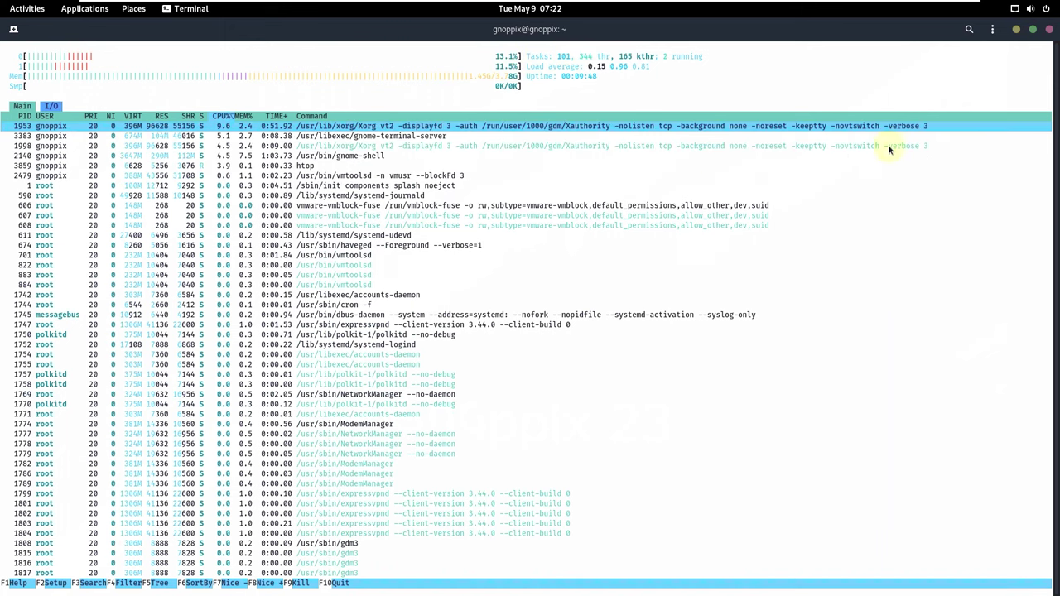
pyautogui.click(992, 29)
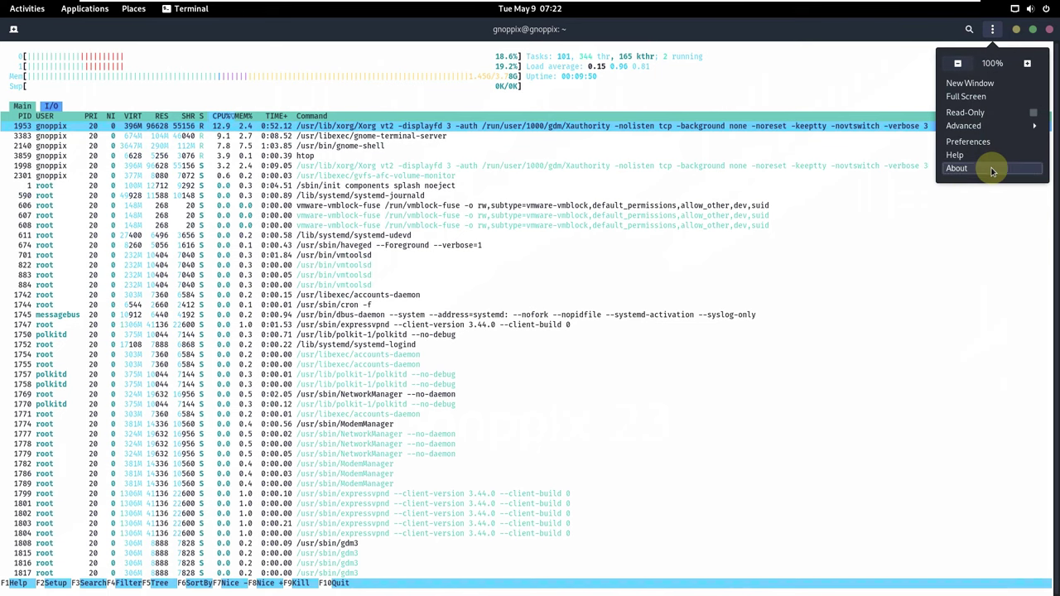
pyautogui.click(958, 168)
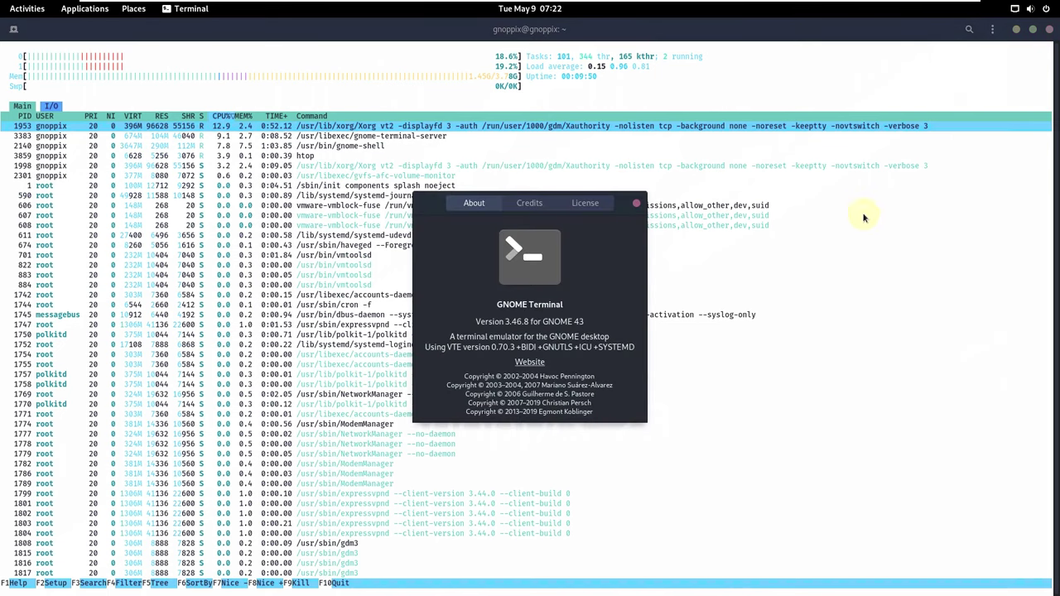
# Close the About dialog and the terminal window, and launch Firefox ESR.
pyautogui.click(640, 203)
pyautogui.click(1049, 30)
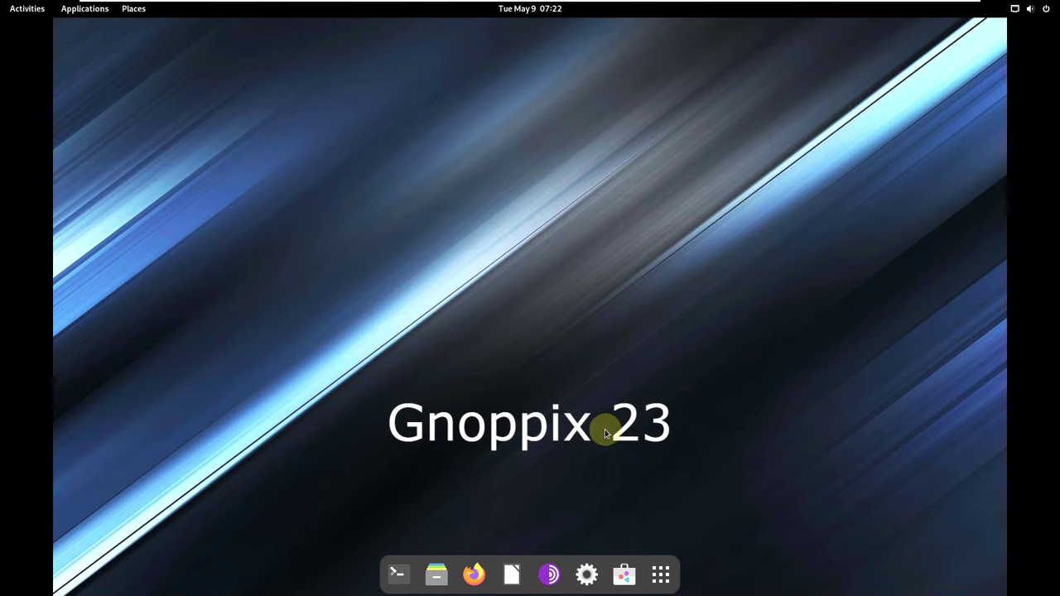
pyautogui.click(474, 574)
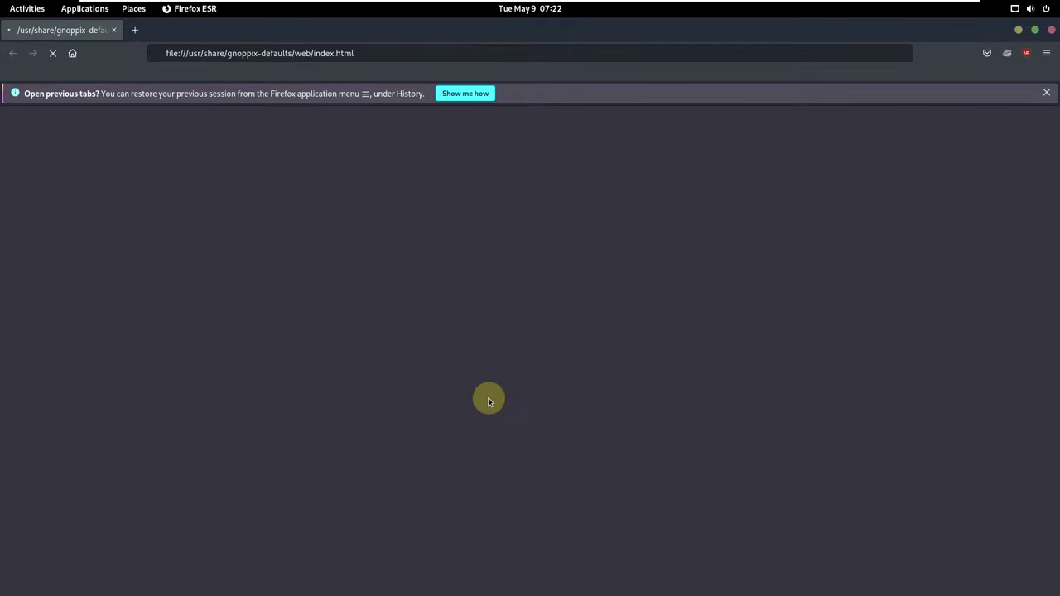
# View Firefox's About dialog via Help, then close it and the Privacy Badger welcome tab.
pyautogui.click(1048, 54)
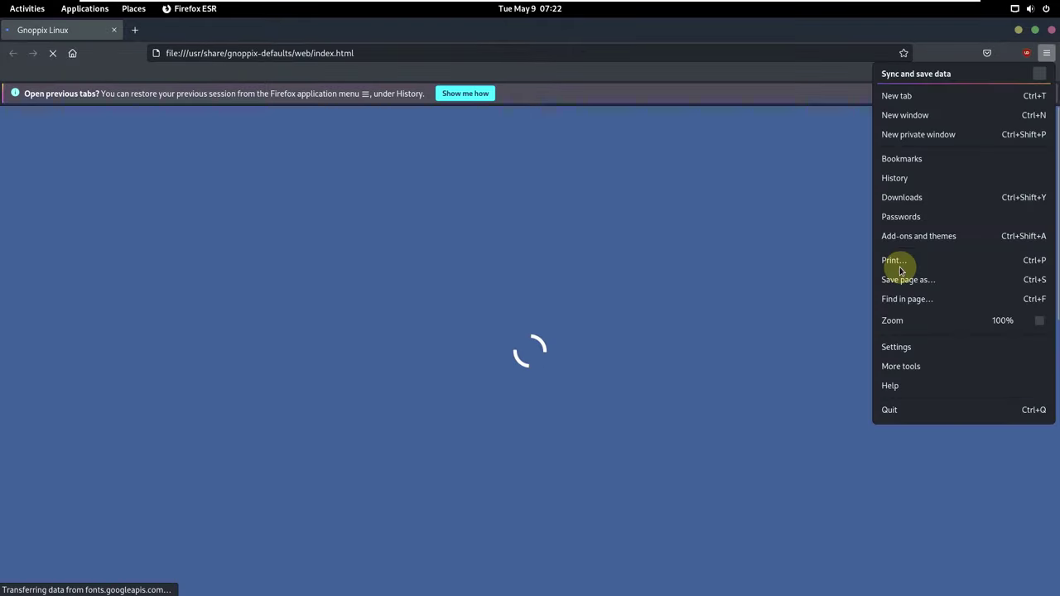
pyautogui.click(903, 389)
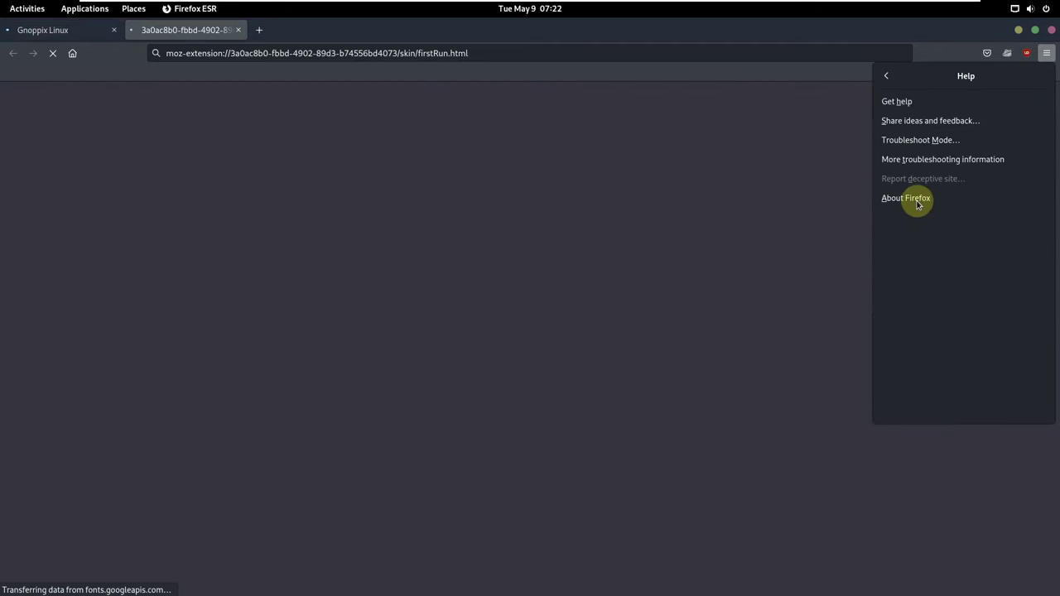
pyautogui.click(918, 203)
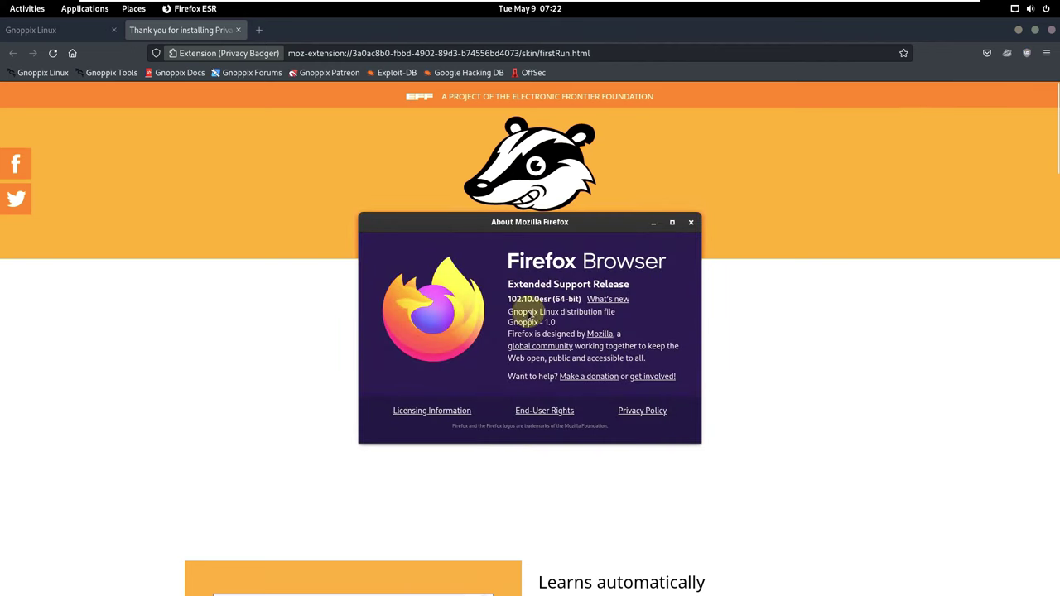
pyautogui.click(690, 223)
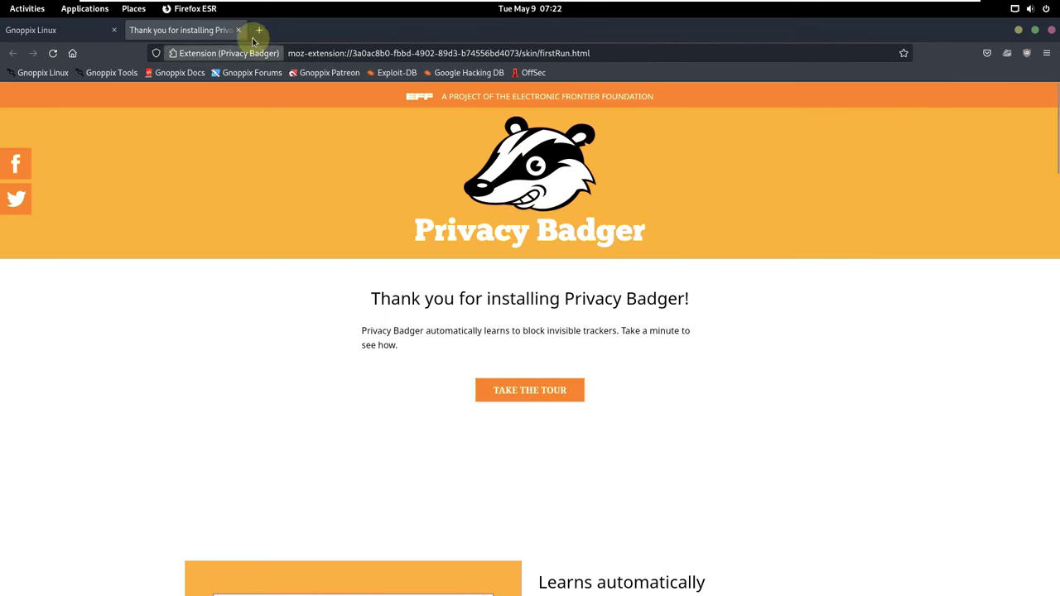
pyautogui.click(237, 30)
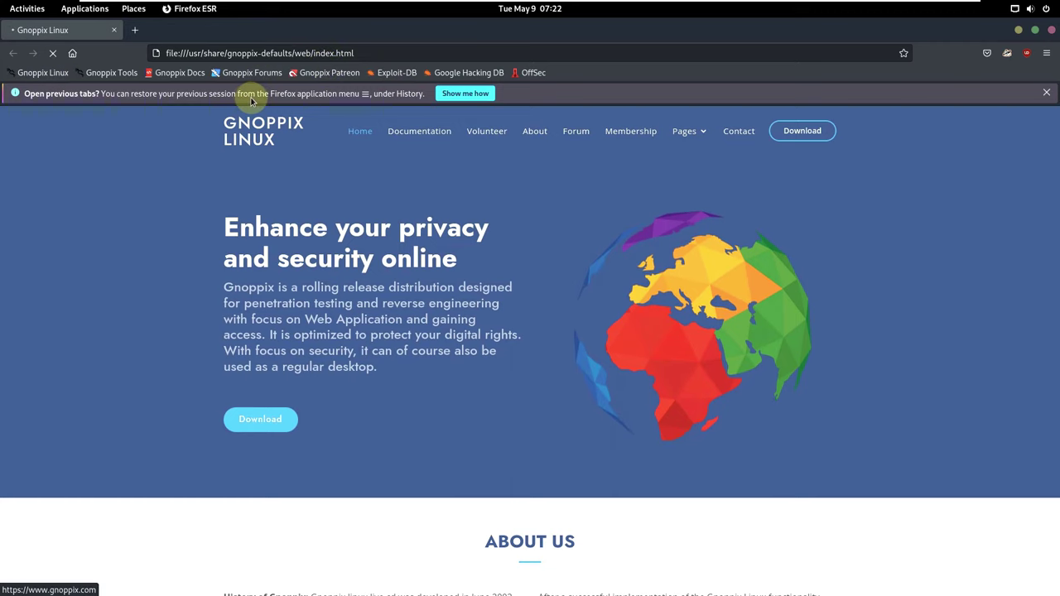
# Open the live gnoppix.com site, inspect its address, and scroll through the home page.
pyautogui.click(385, 72)
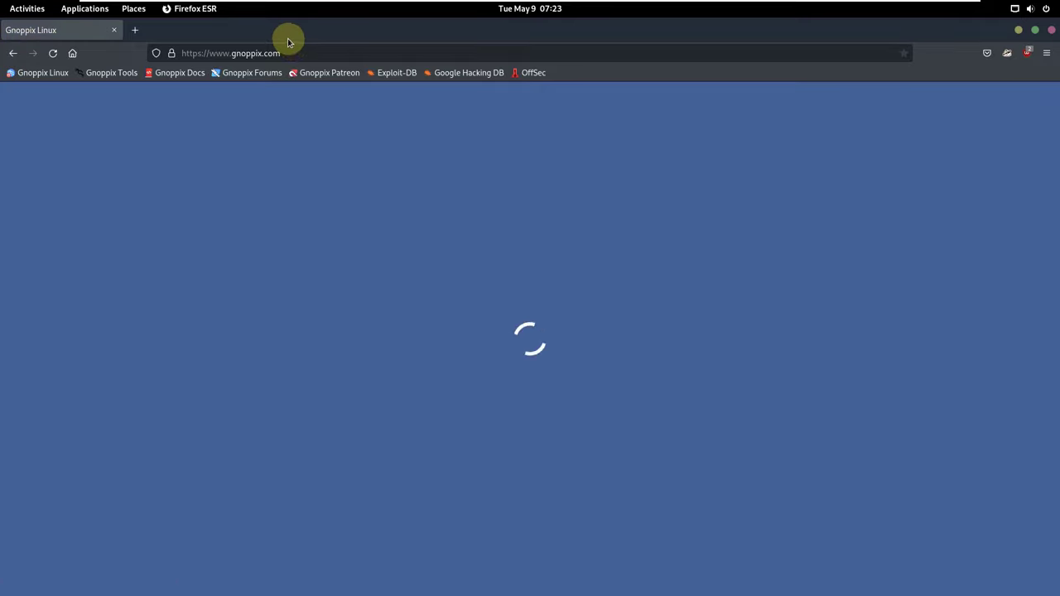
pyautogui.moveTo(280, 52); pyautogui.dragTo(231, 53)
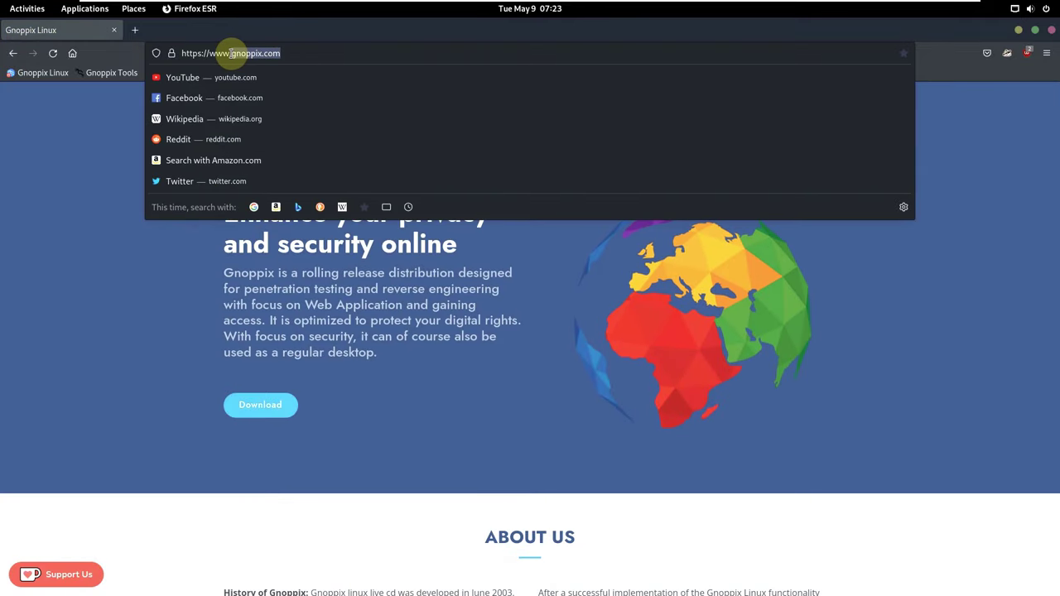
pyautogui.click(305, 53)
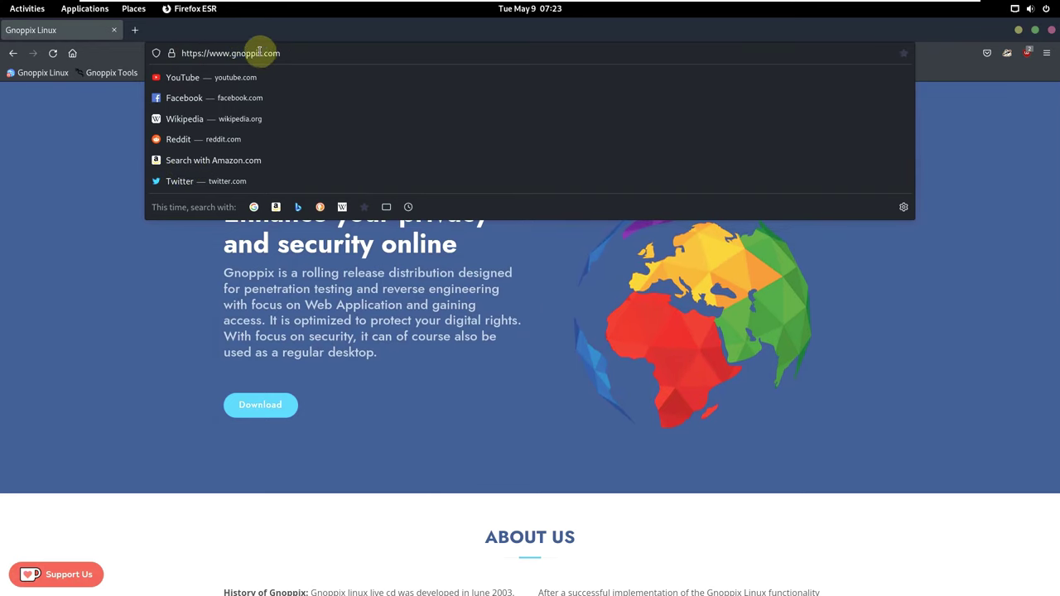
pyautogui.click(140, 303)
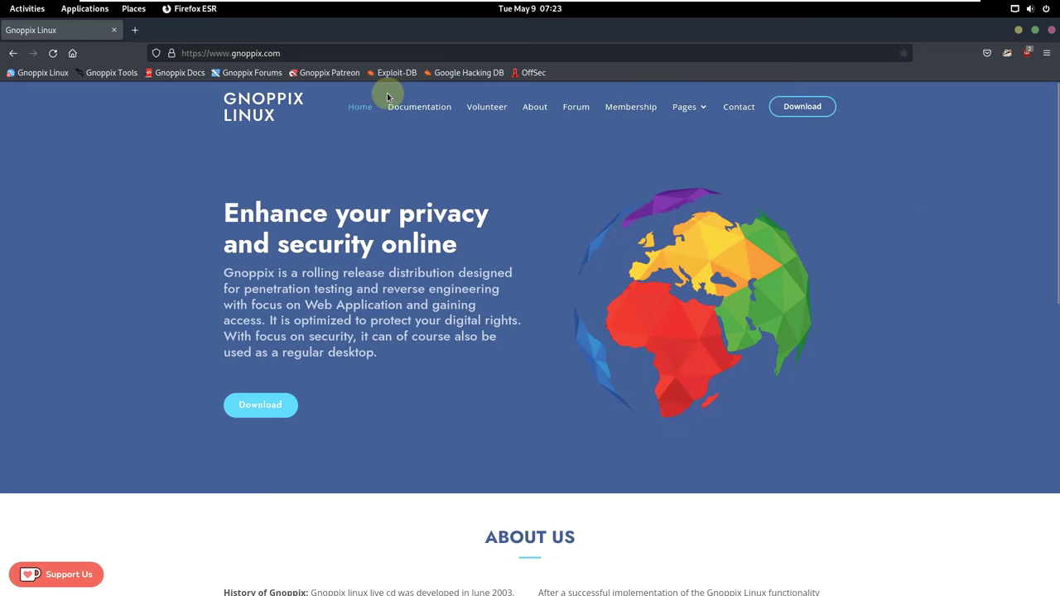
pyautogui.scroll(-3, 433, 300)
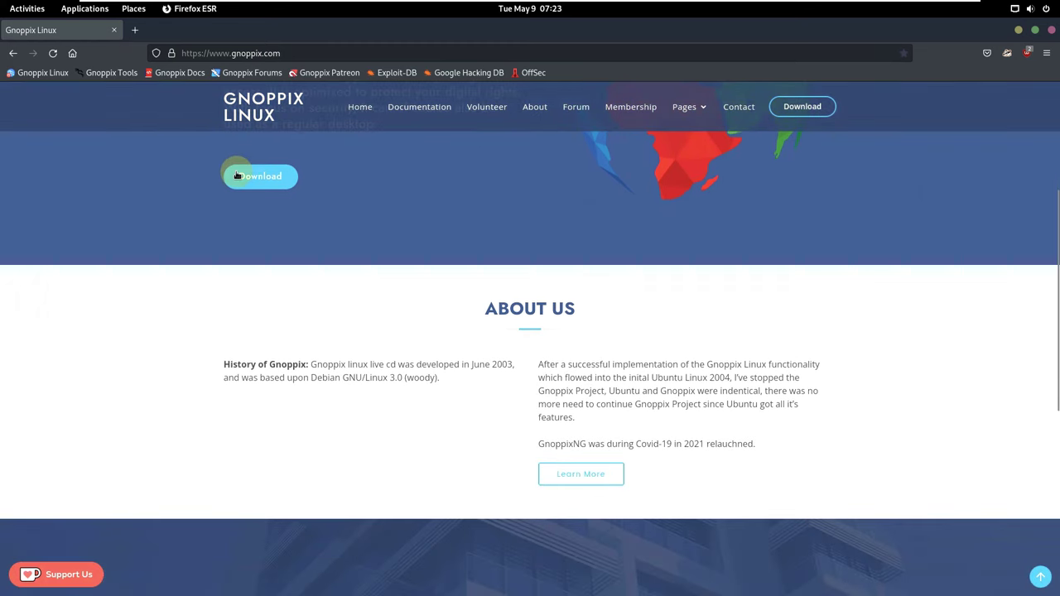
pyautogui.scroll(-4, 610, 378)
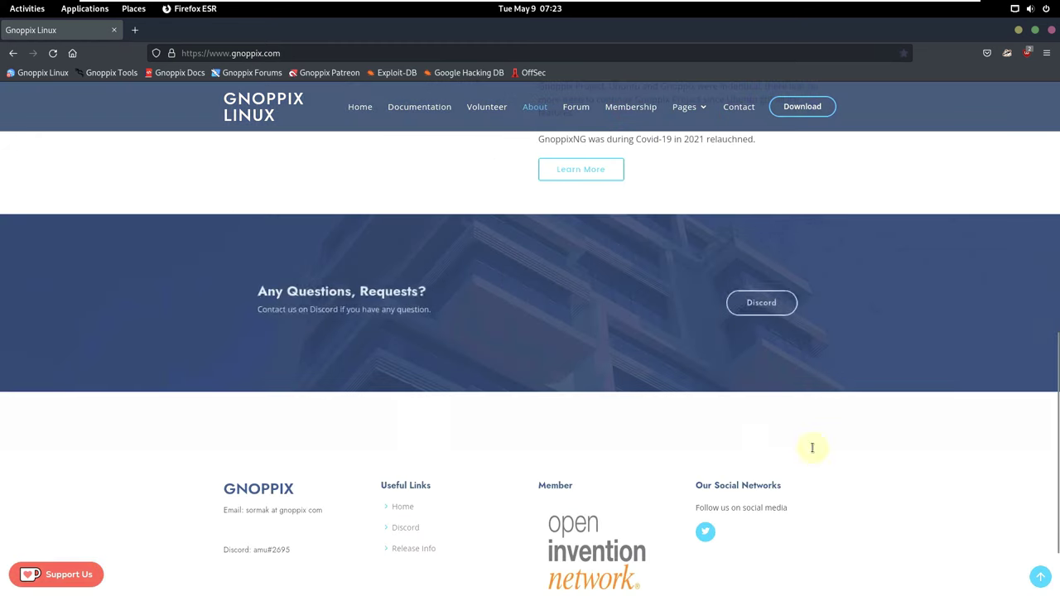
pyautogui.scroll(7, 606, 326)
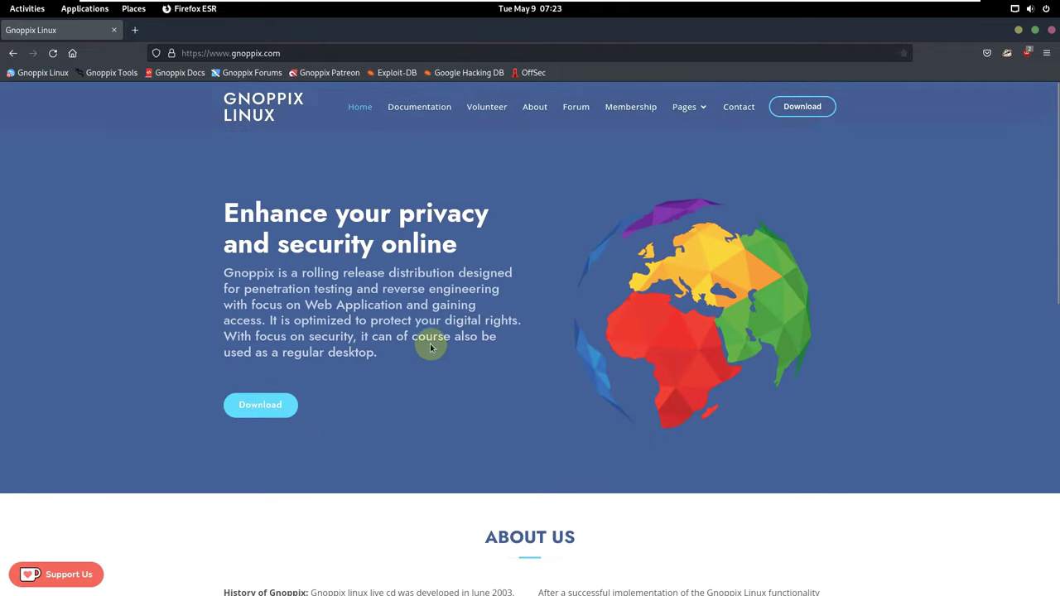
# Open the download page and highlight the amd64, i386 and arm image file names.
pyautogui.click(267, 412)
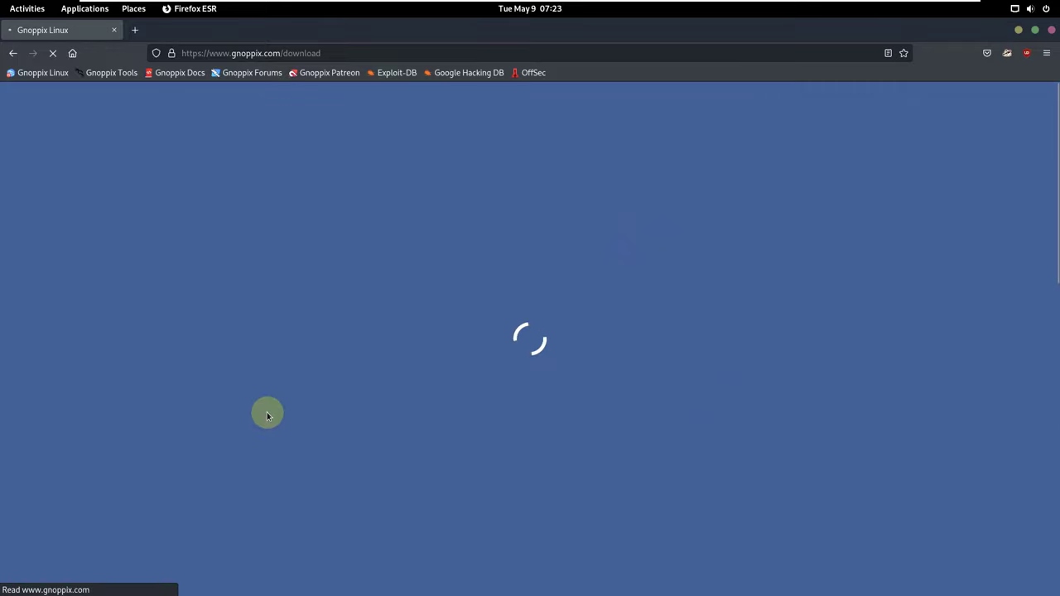
pyautogui.scroll(-3, 346, 378)
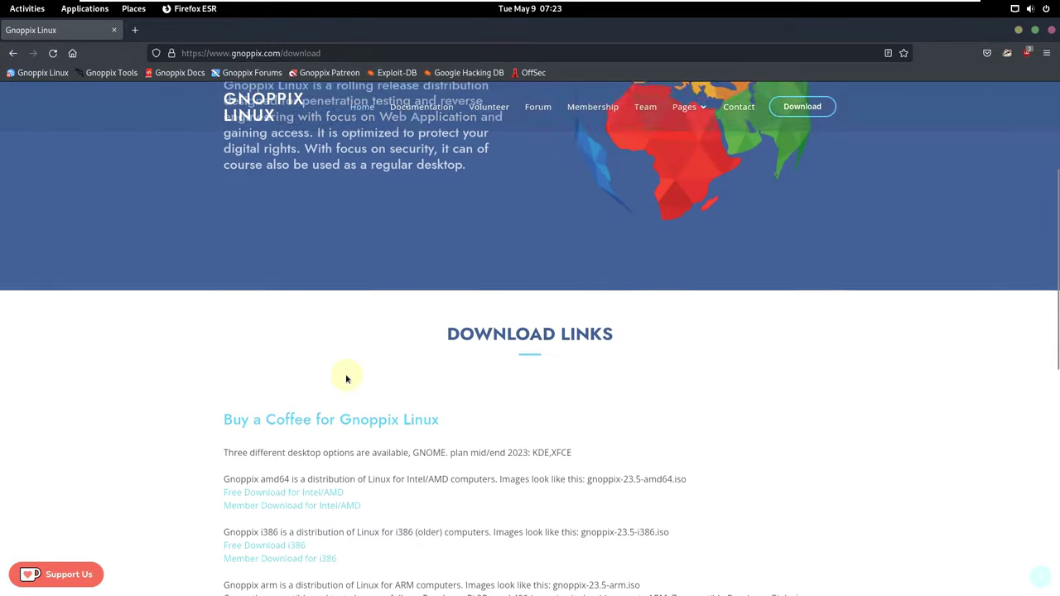
pyautogui.scroll(-2, 381, 375)
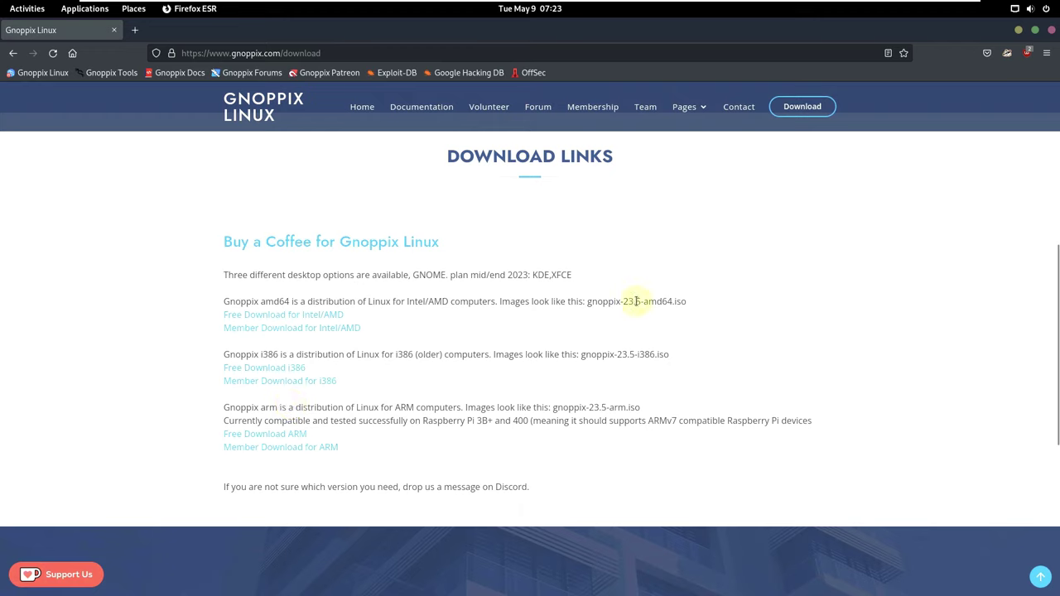
pyautogui.moveTo(641, 301); pyautogui.dragTo(596, 301)
pyautogui.moveTo(708, 308); pyautogui.dragTo(598, 300)
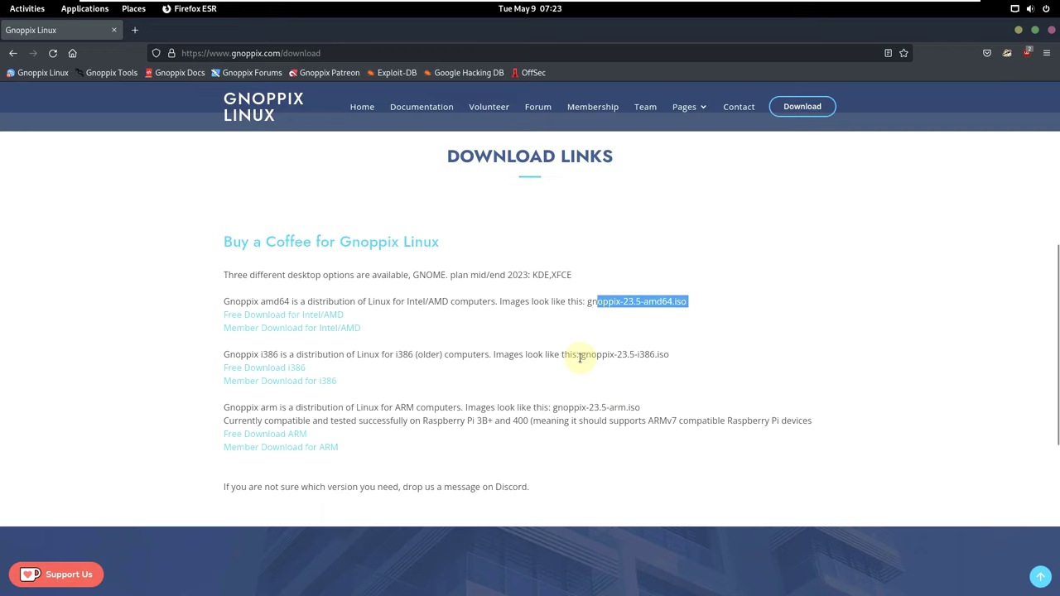
pyautogui.moveTo(579, 358); pyautogui.dragTo(673, 356)
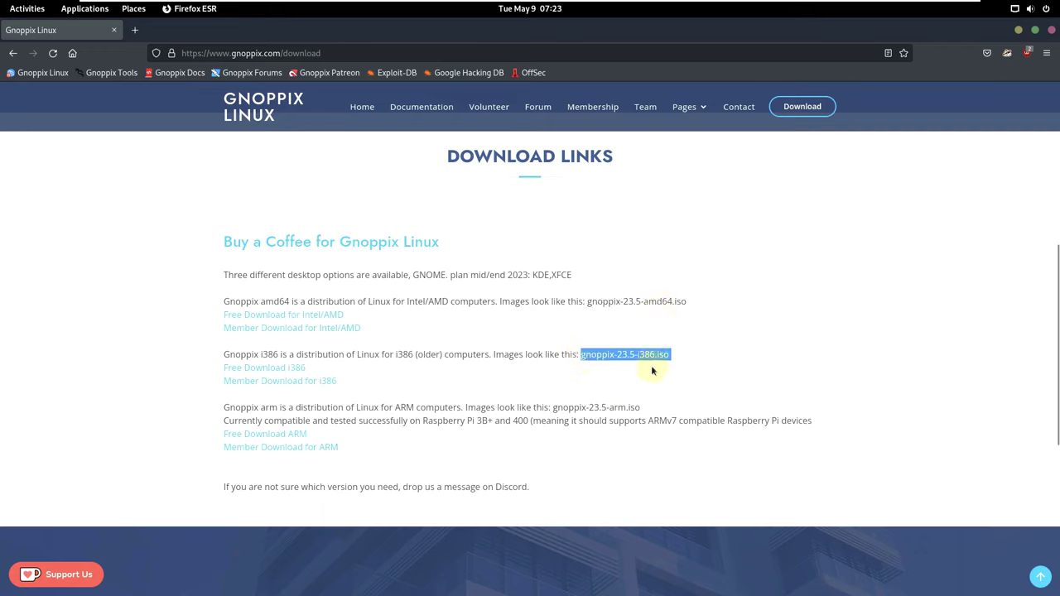
pyautogui.moveTo(605, 408); pyautogui.dragTo(656, 410)
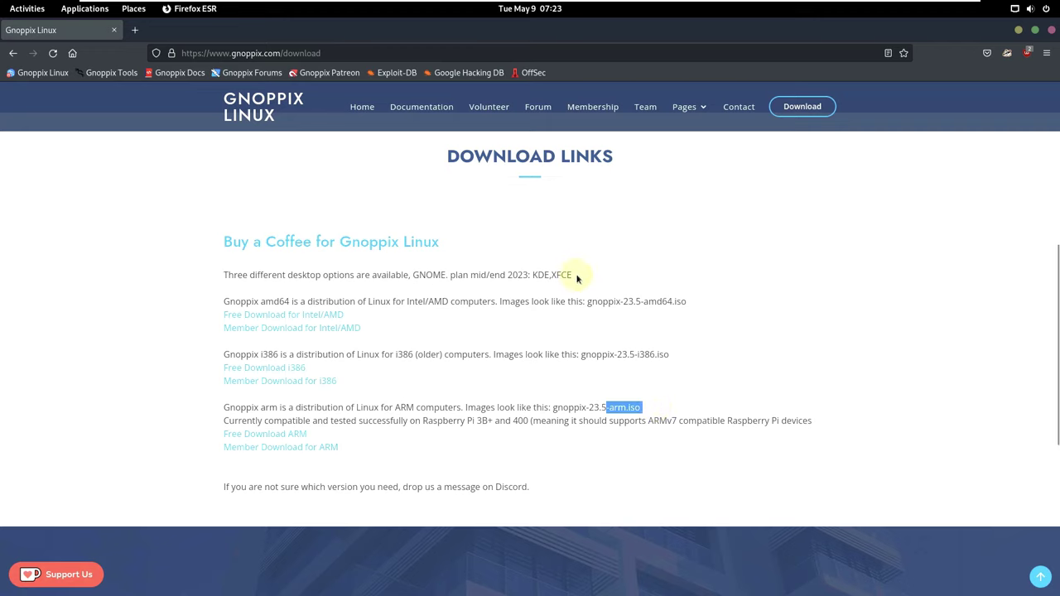
# Highlight the desktop options sentence and its planned KDE/XFCE, mid/end 2023 note.
pyautogui.moveTo(575, 276); pyautogui.dragTo(542, 275)
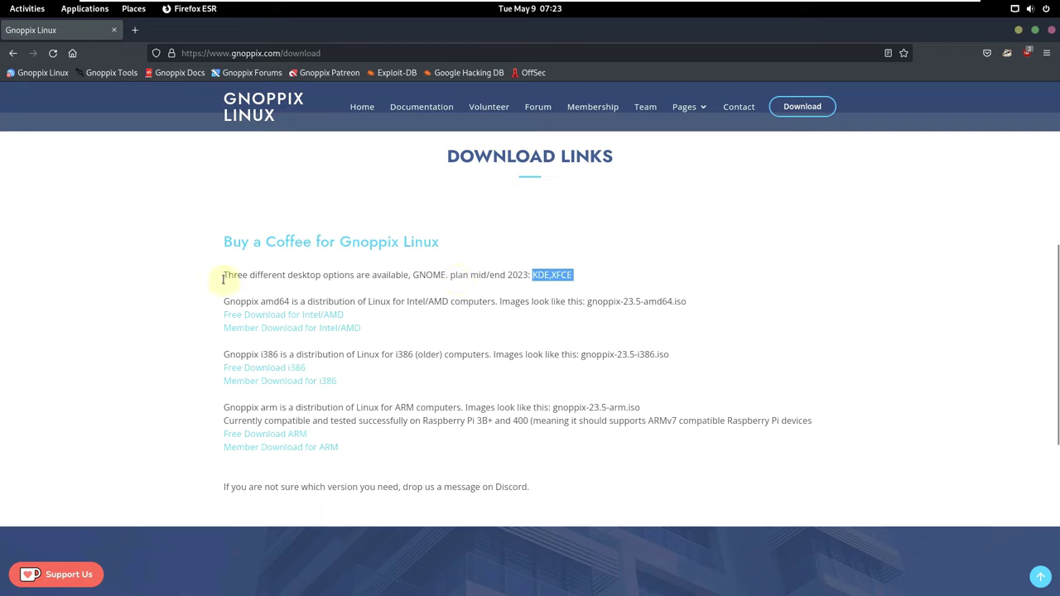
pyautogui.moveTo(223, 277); pyautogui.dragTo(417, 279)
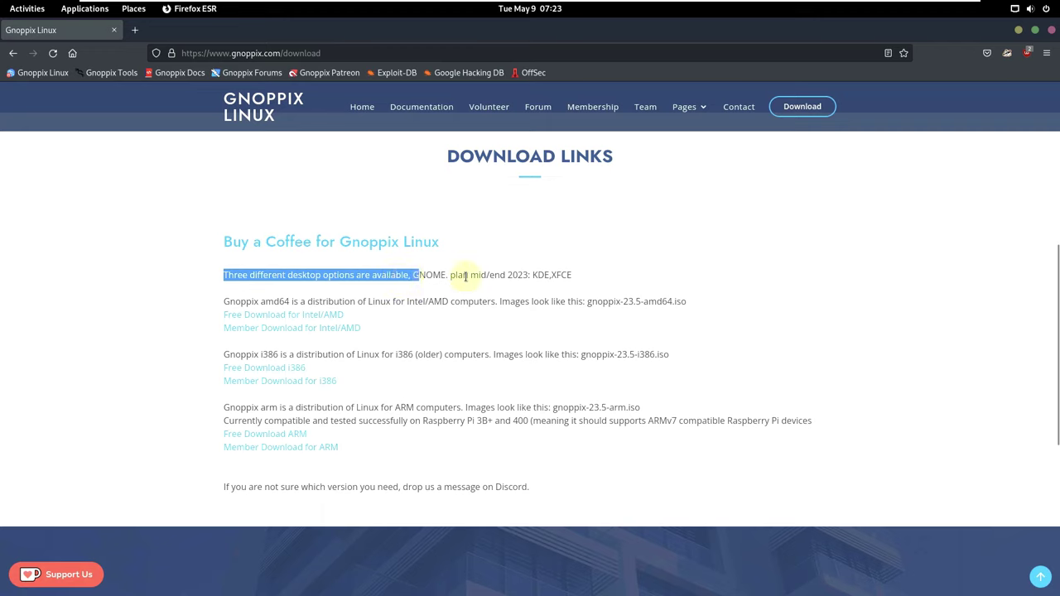
pyautogui.click(556, 275)
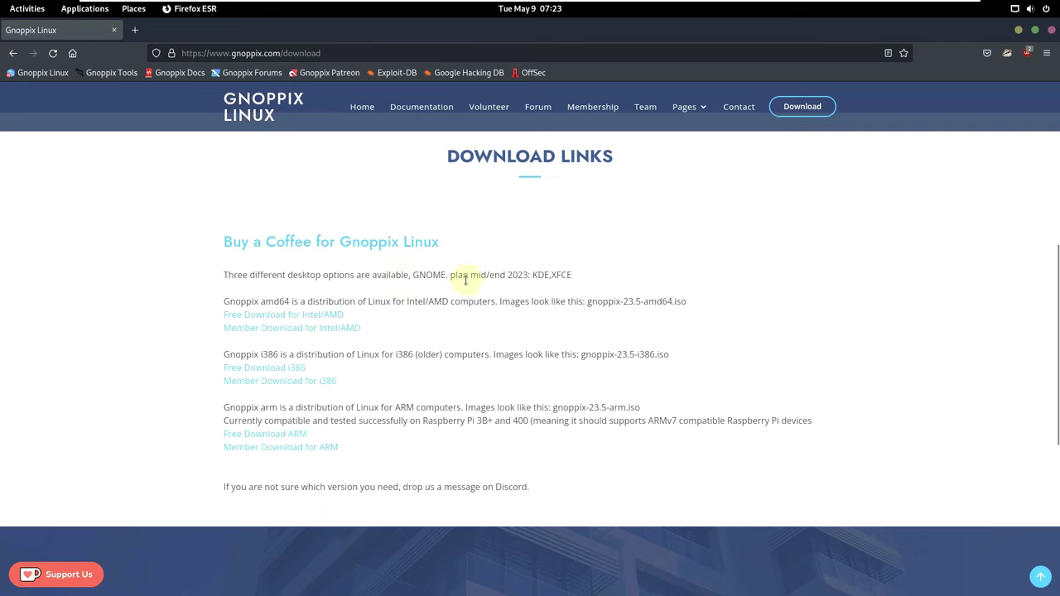
pyautogui.moveTo(486, 274); pyautogui.dragTo(529, 275)
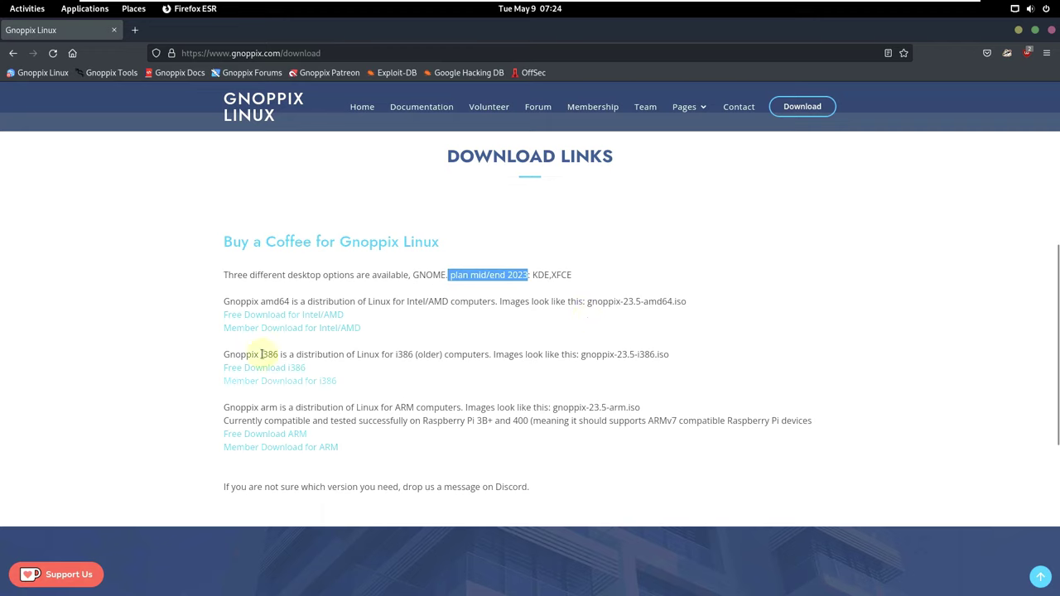
# Start the gnoppix-23.5-amd64.iso download from SourceForge, dismiss the downloads list, and close Firefox.
pyautogui.click(279, 317)
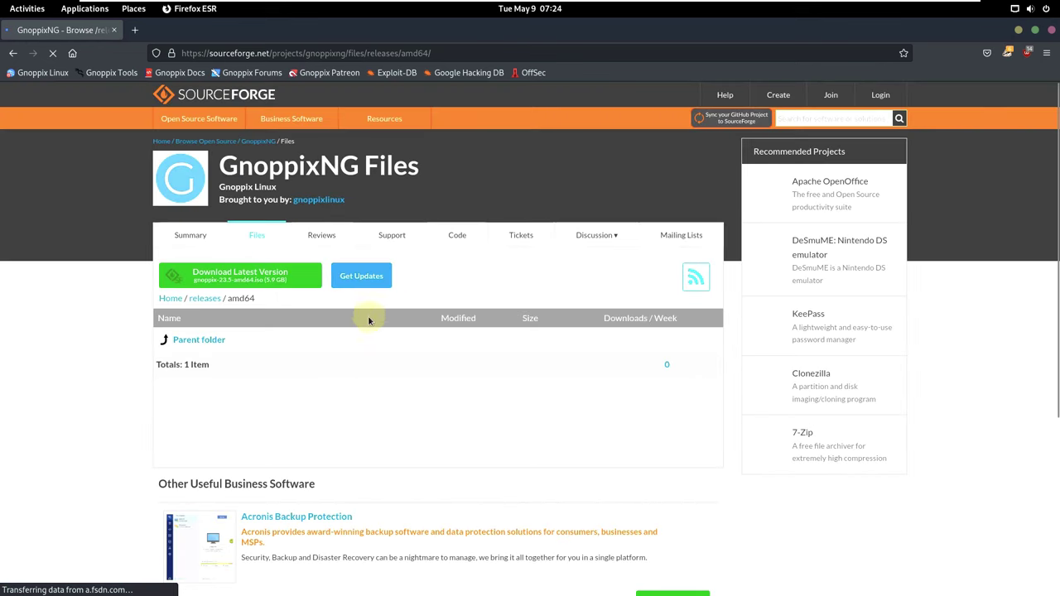
pyautogui.click(260, 278)
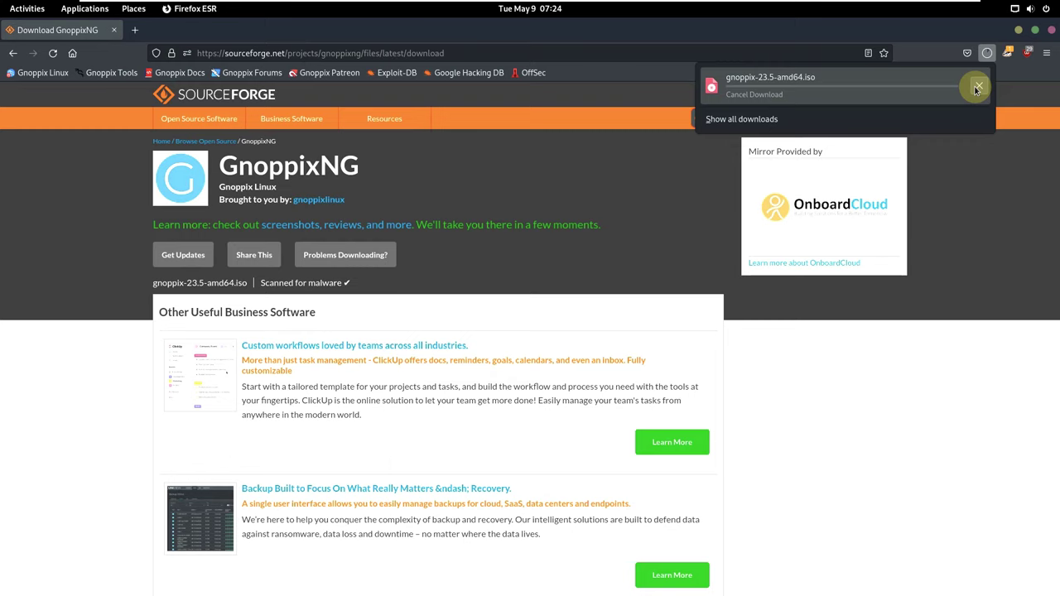
pyautogui.click(1051, 30)
pyautogui.click(1052, 29)
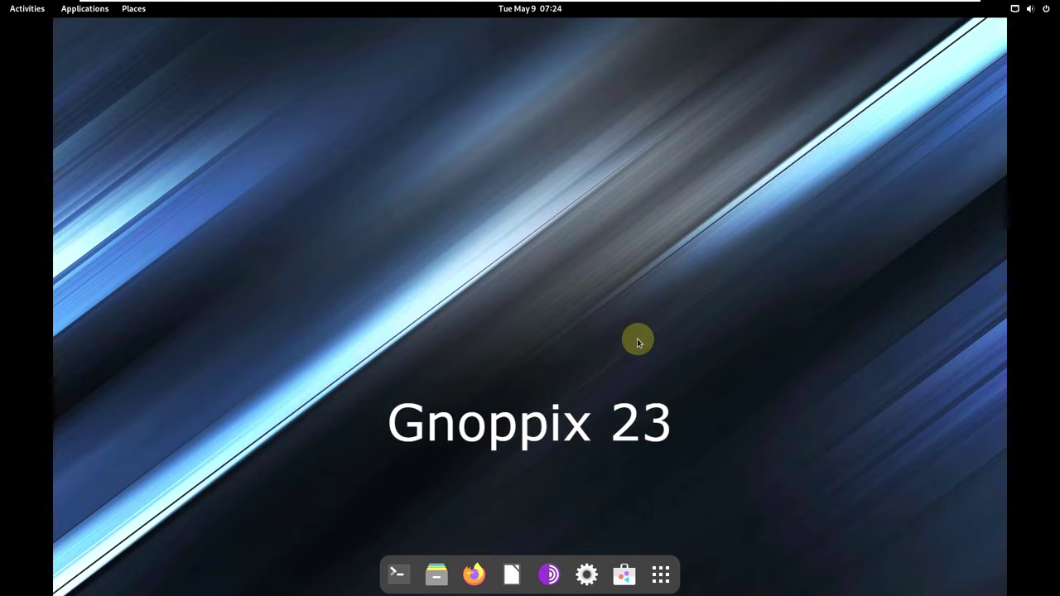
# Browse the app grid, search the overview for 'install', and launch Install Gnoppix.
pyautogui.click(662, 575)
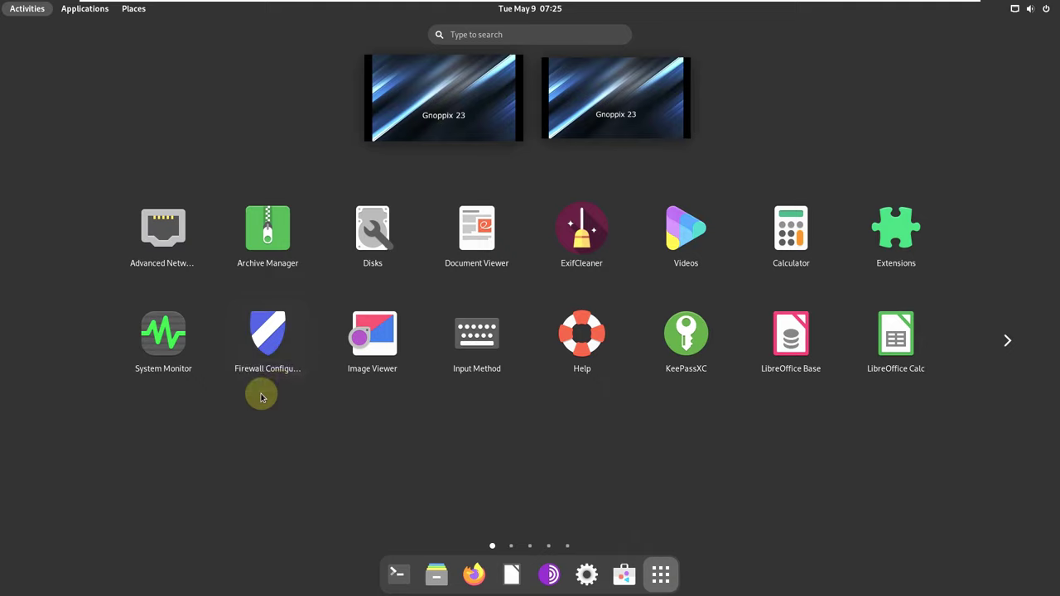
pyautogui.scroll(-2, 397, 385)
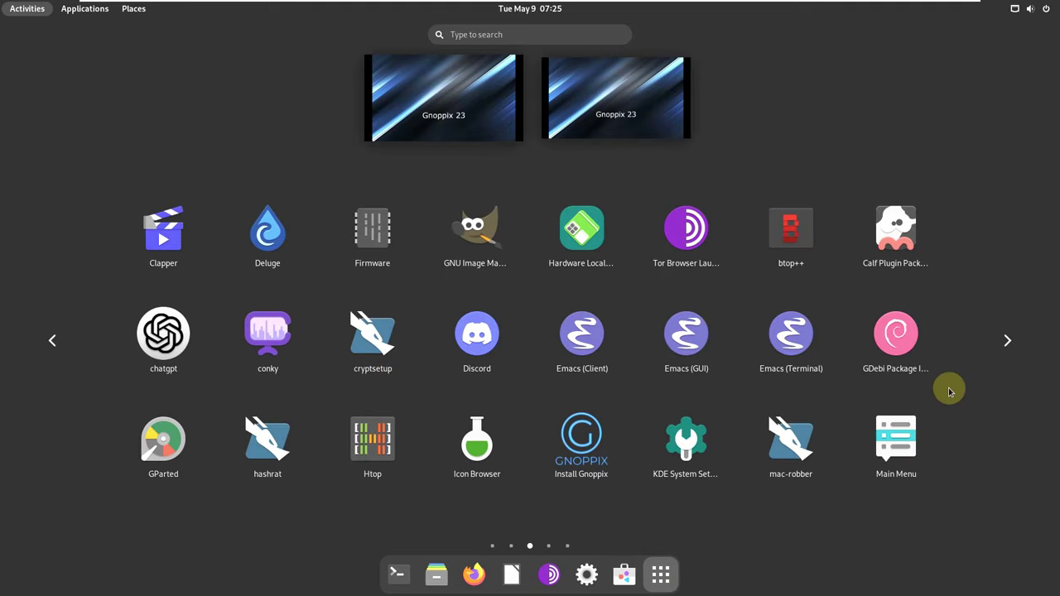
pyautogui.scroll(-1, 949, 388)
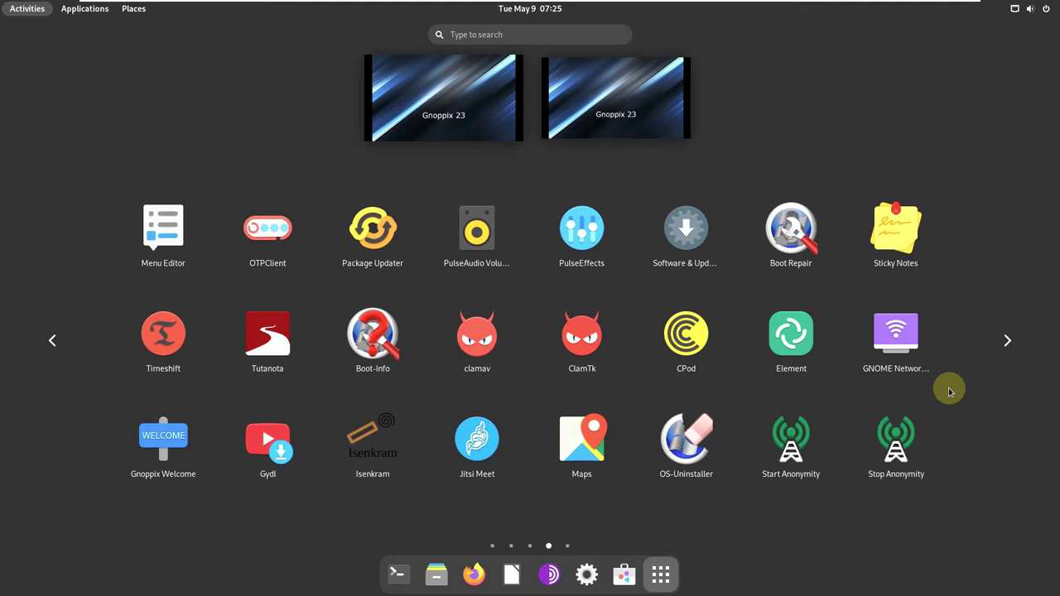
pyautogui.click(502, 35)
pyautogui.write('in')
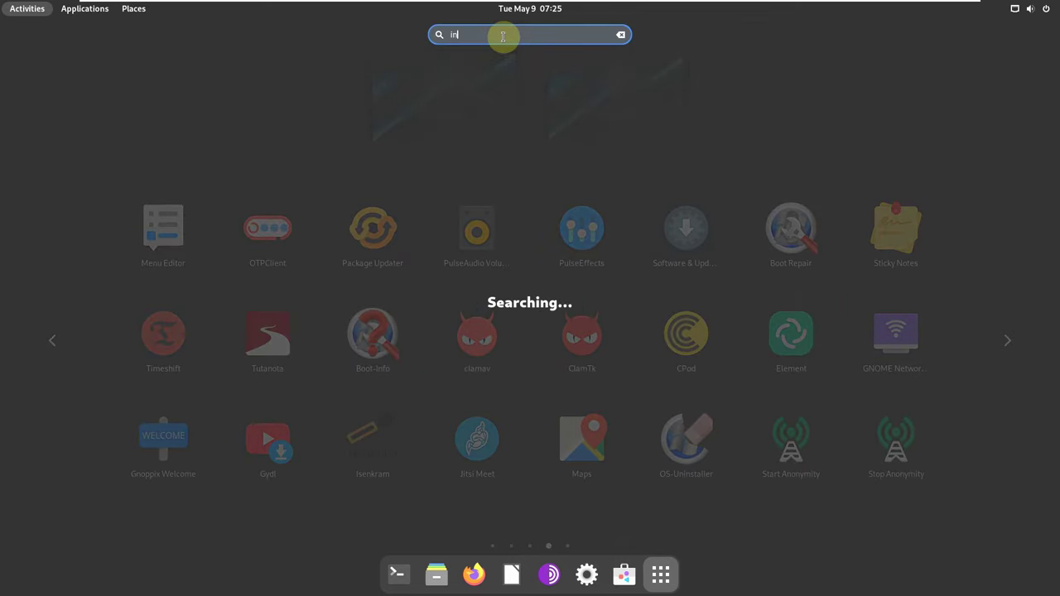
pyautogui.write('stall')
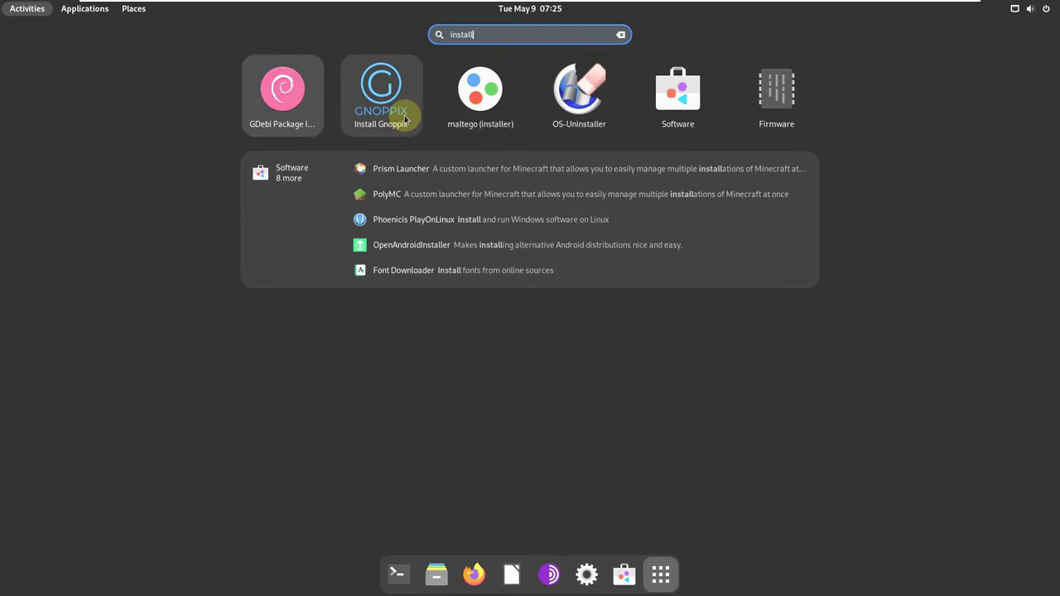
pyautogui.click(406, 120)
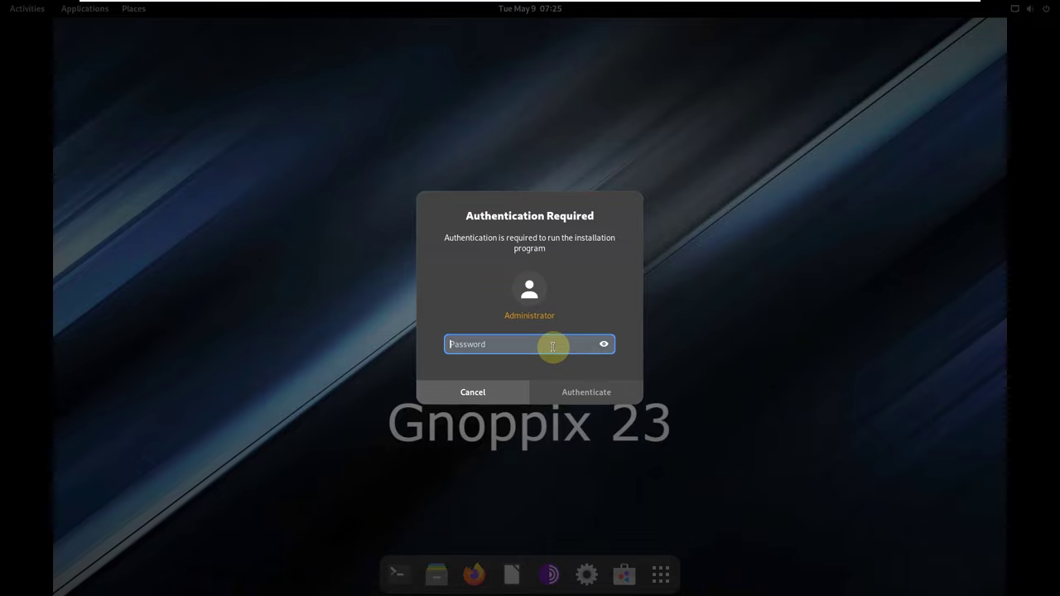
# Submit two administrator password attempts to the installer prompt, then cancel authentication.
pyautogui.write('g')
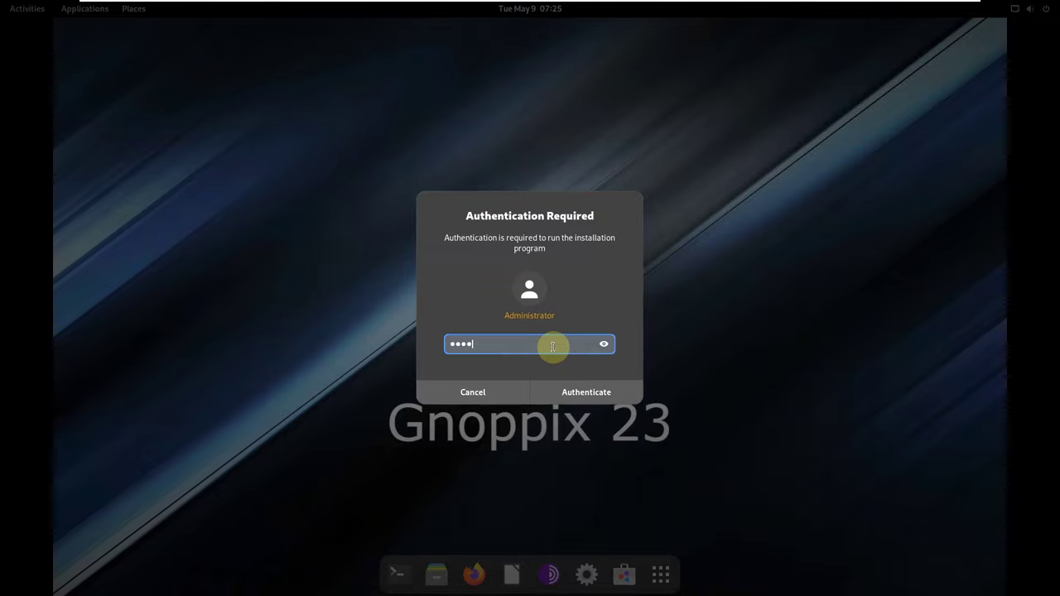
pyautogui.press('Return')
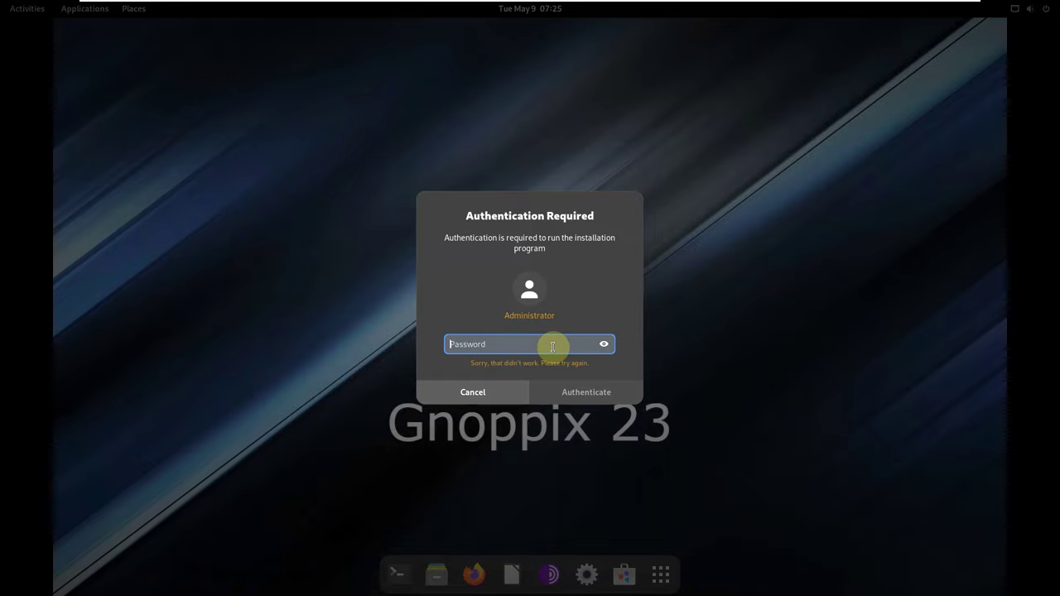
pyautogui.write('g')
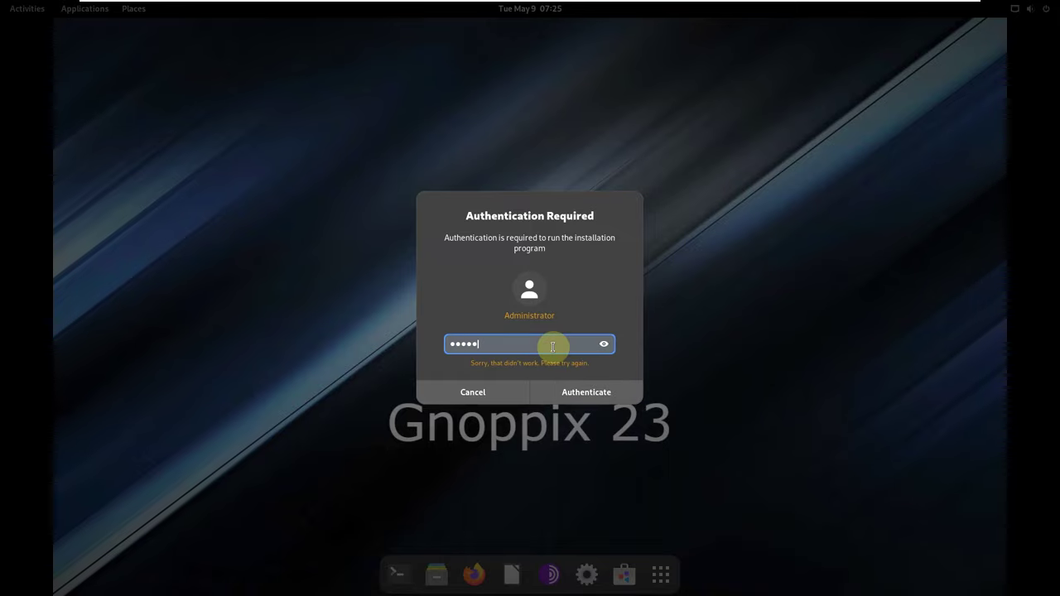
pyautogui.write('noppix')
pyautogui.press('Return')
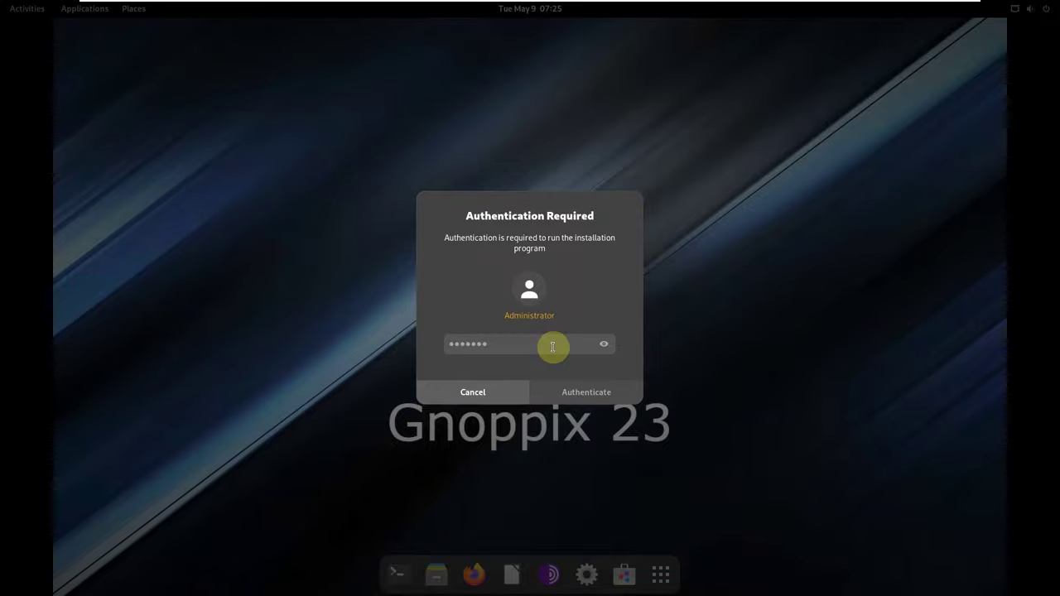
pyautogui.click(480, 397)
# Scroll through the app grid, search 'install' again, and relaunch Install Gnoppix.
pyautogui.click(660, 574)
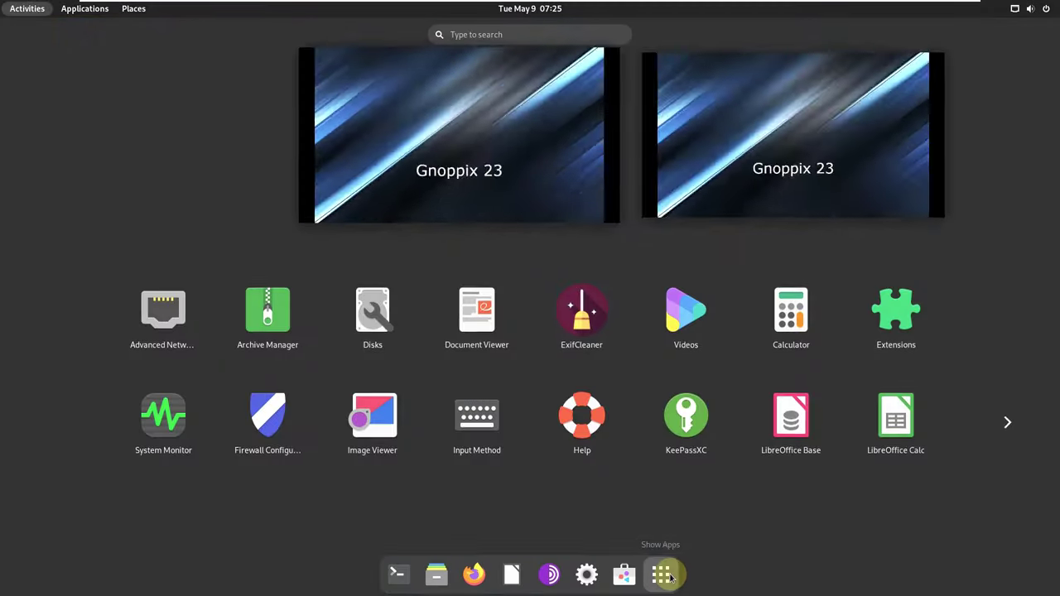
pyautogui.scroll(-1, 406, 367)
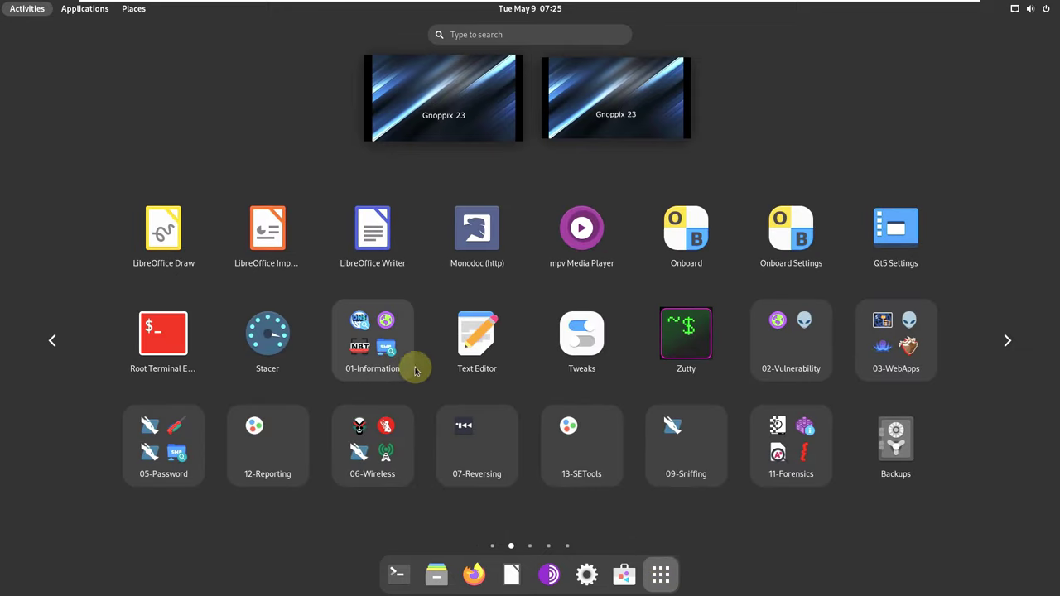
pyautogui.scroll(-1, 918, 325)
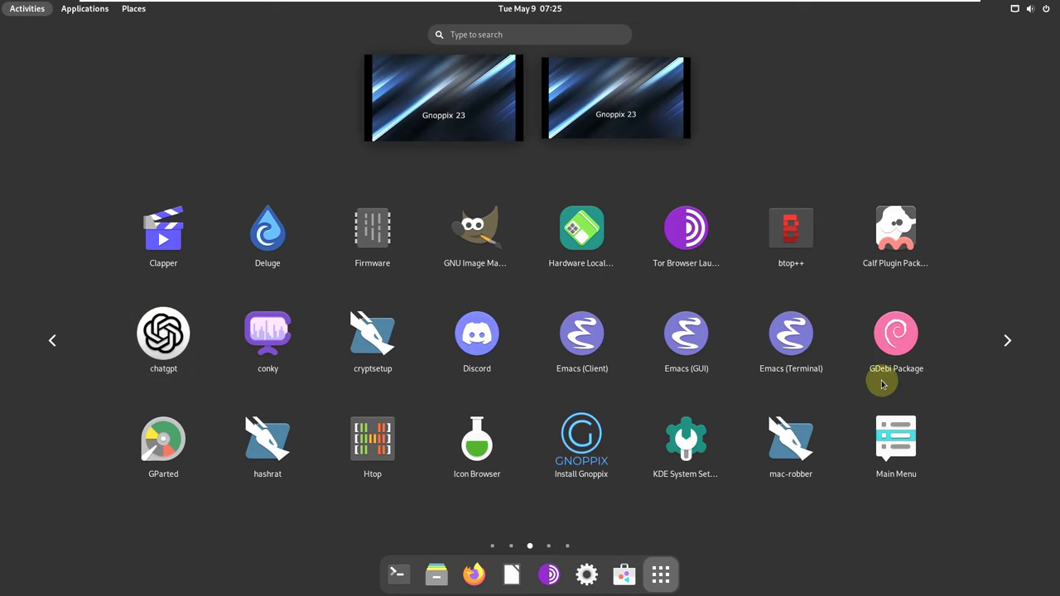
pyautogui.scroll(-1, 850, 457)
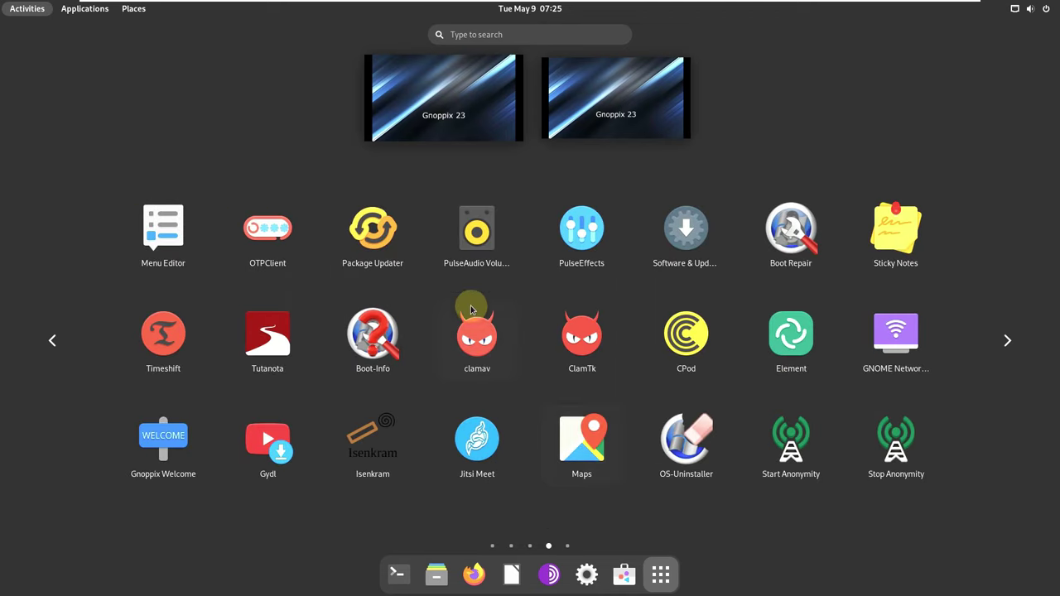
pyautogui.scroll(-1, 521, 352)
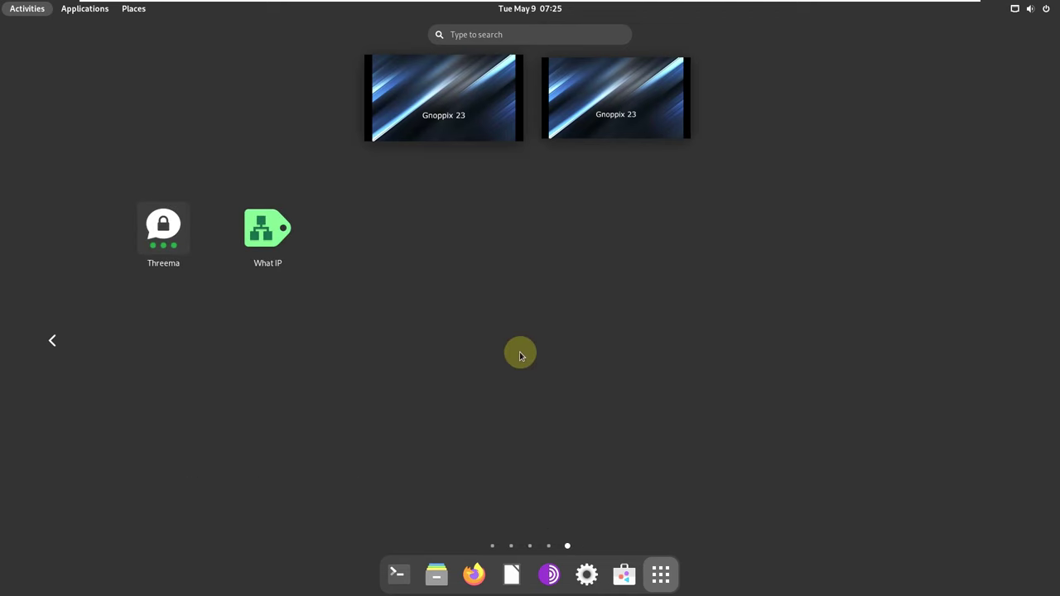
pyautogui.click(529, 33)
pyautogui.write('install')
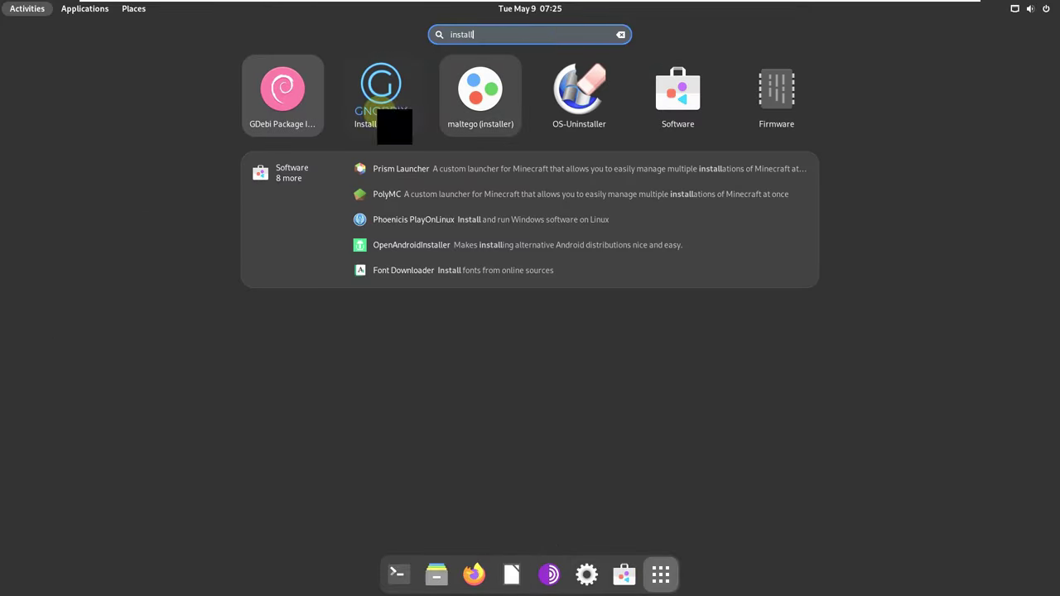
pyautogui.click(368, 113)
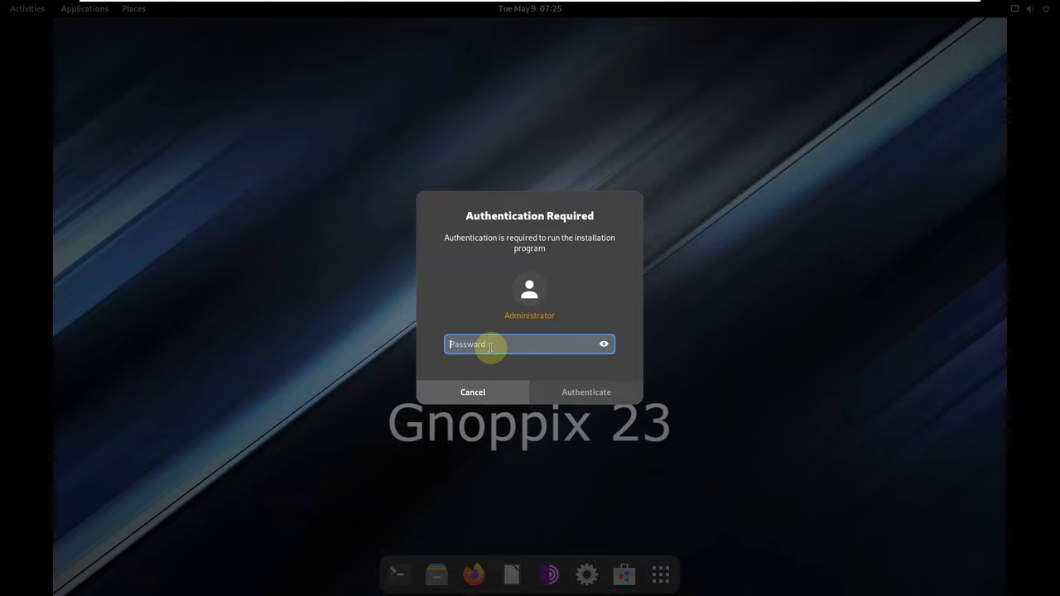
# Enter and submit another administrator password, then dismiss the authentication prompt.
pyautogui.write('x')
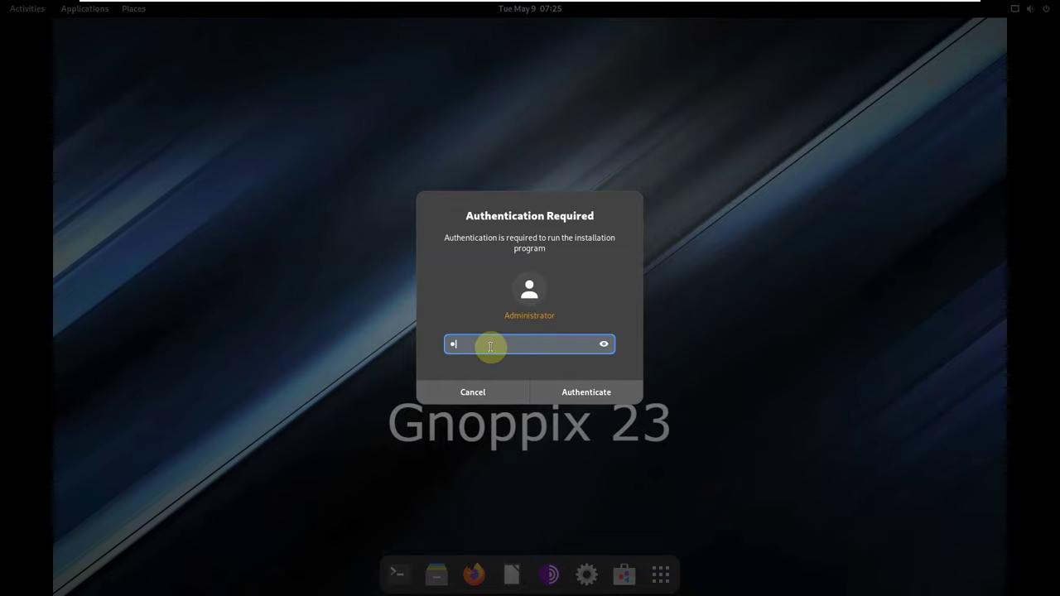
pyautogui.press('BackSpace')
pyautogui.write('xxxxxxxxxxxx')
pyautogui.press('Return')
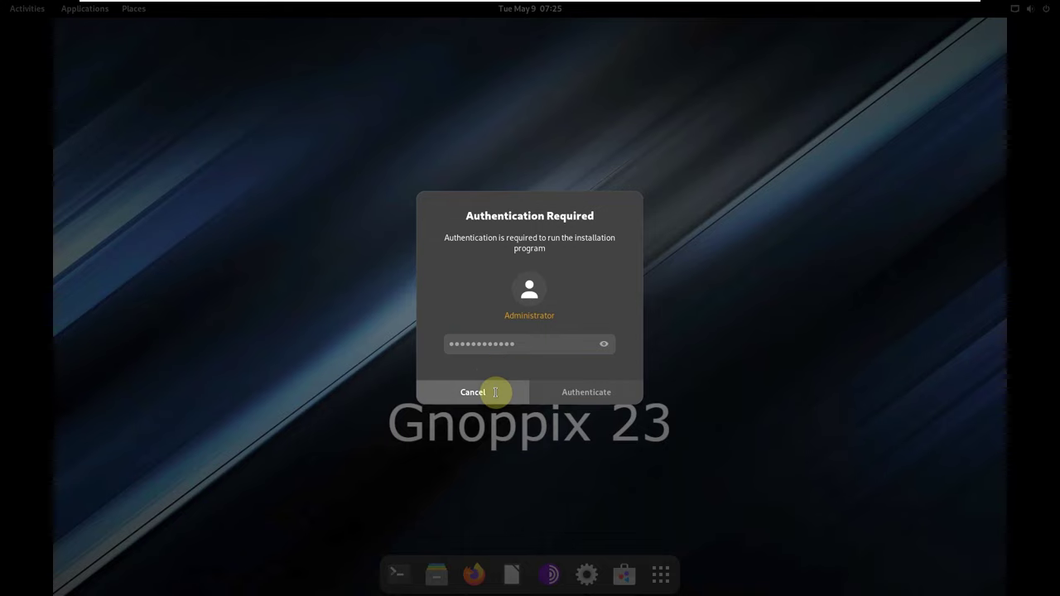
pyautogui.click(494, 397)
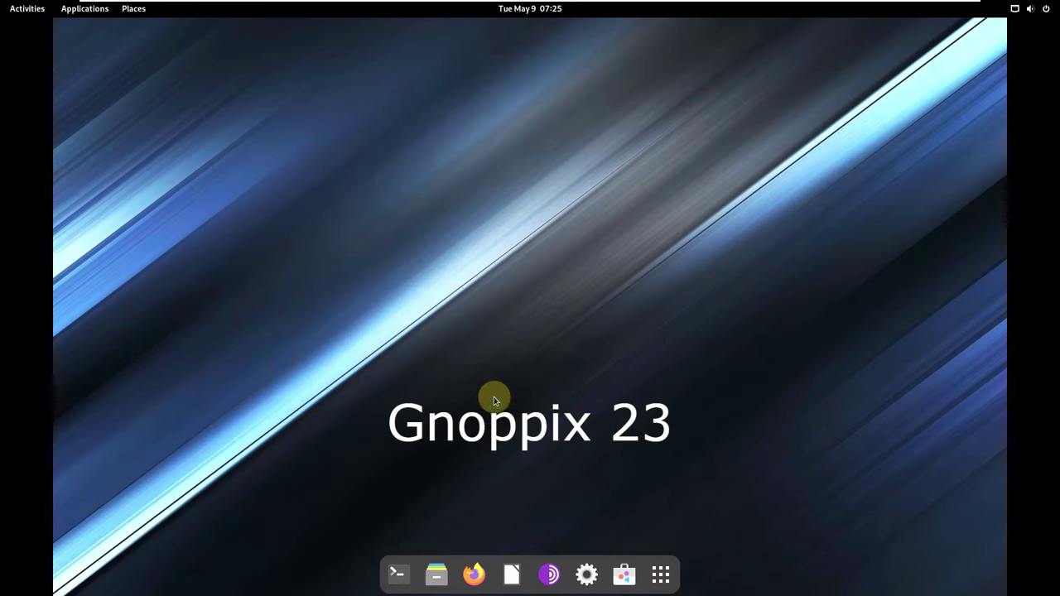
# In Firefox, search the web for 'gnoppix live installer password', then minimize the browser.
pyautogui.click(474, 574)
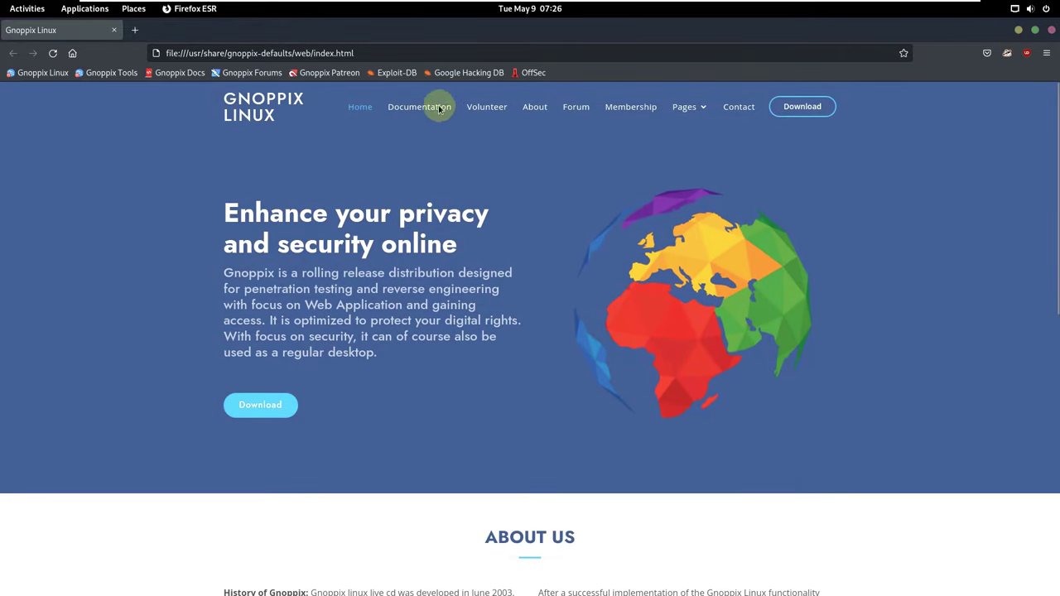
pyautogui.click(342, 52)
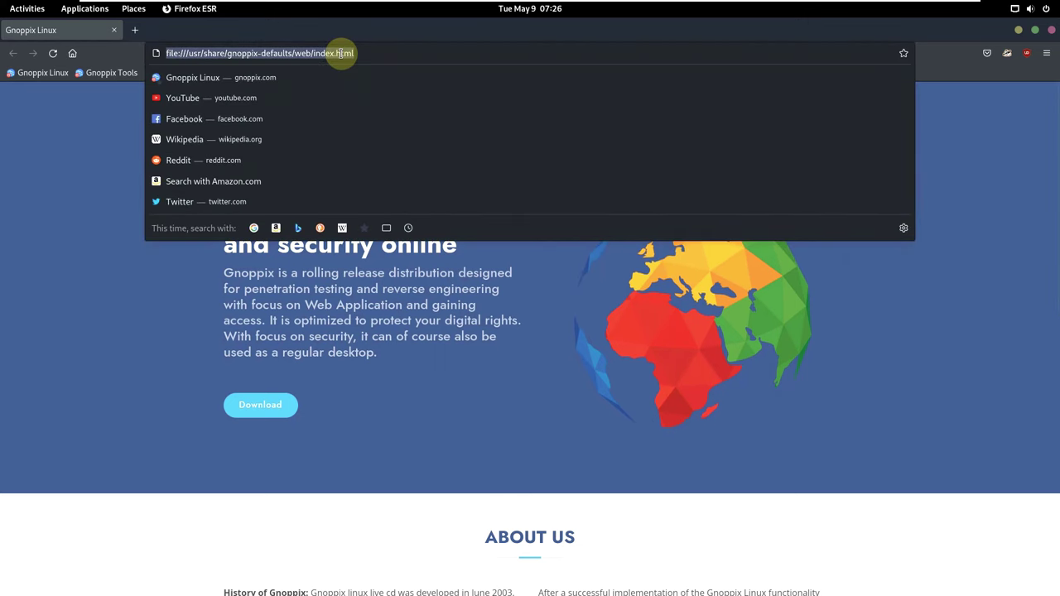
pyautogui.write('gnoppix ')
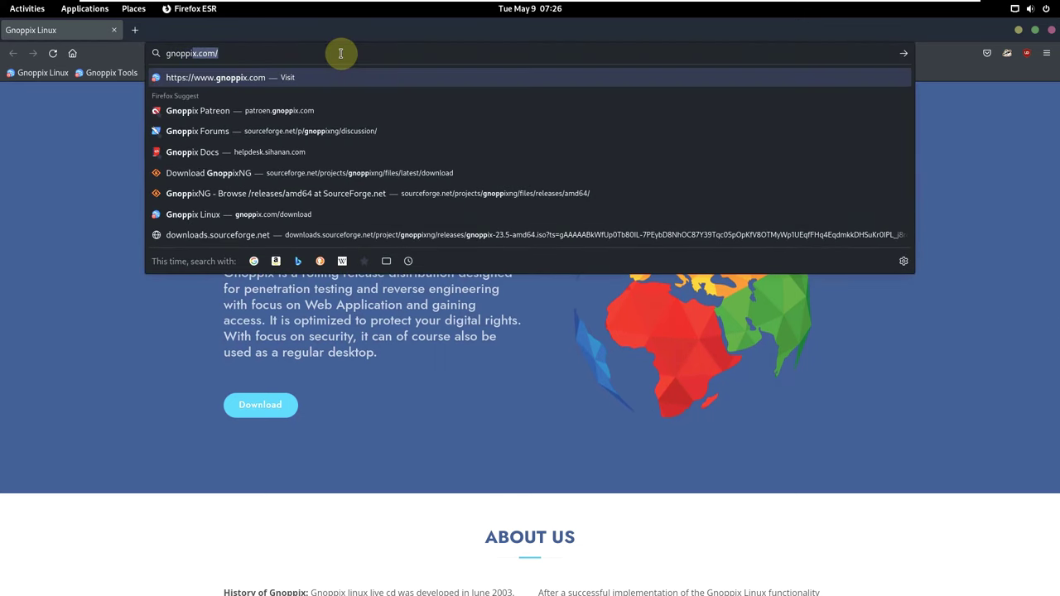
pyautogui.write('live in')
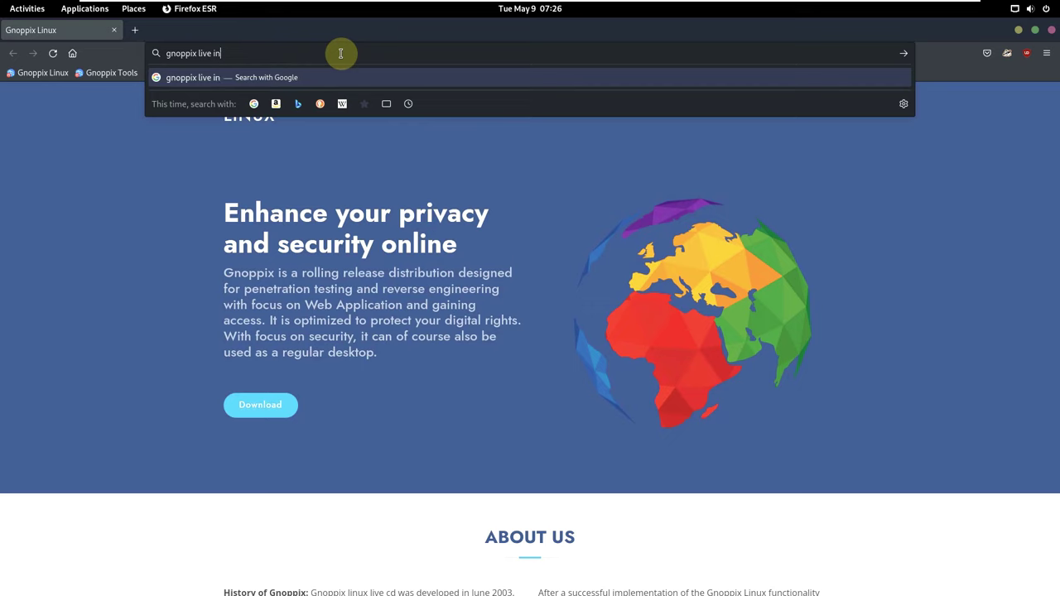
pyautogui.write('staller ')
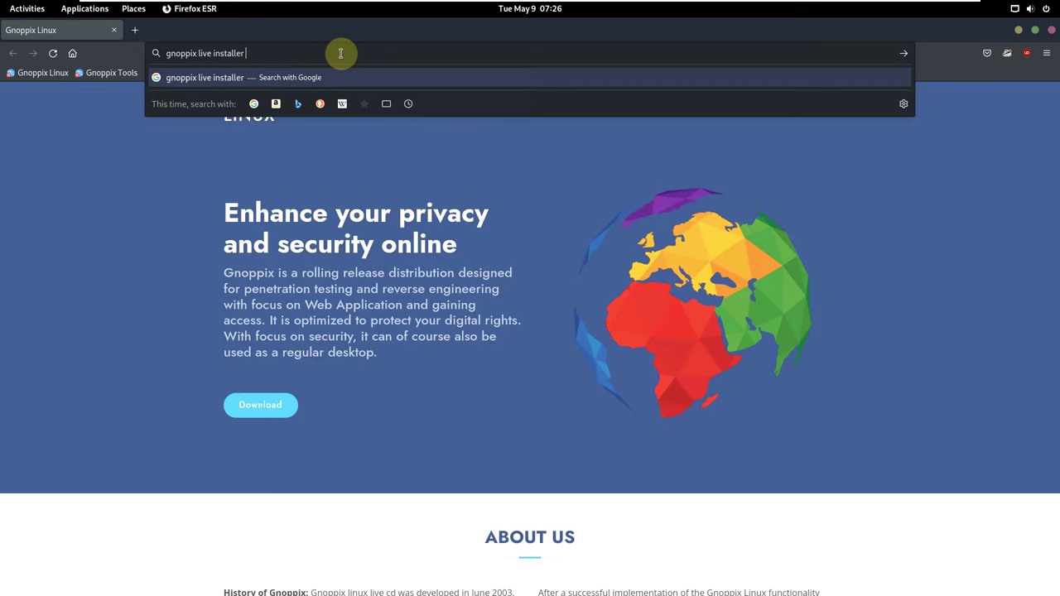
pyautogui.write('password')
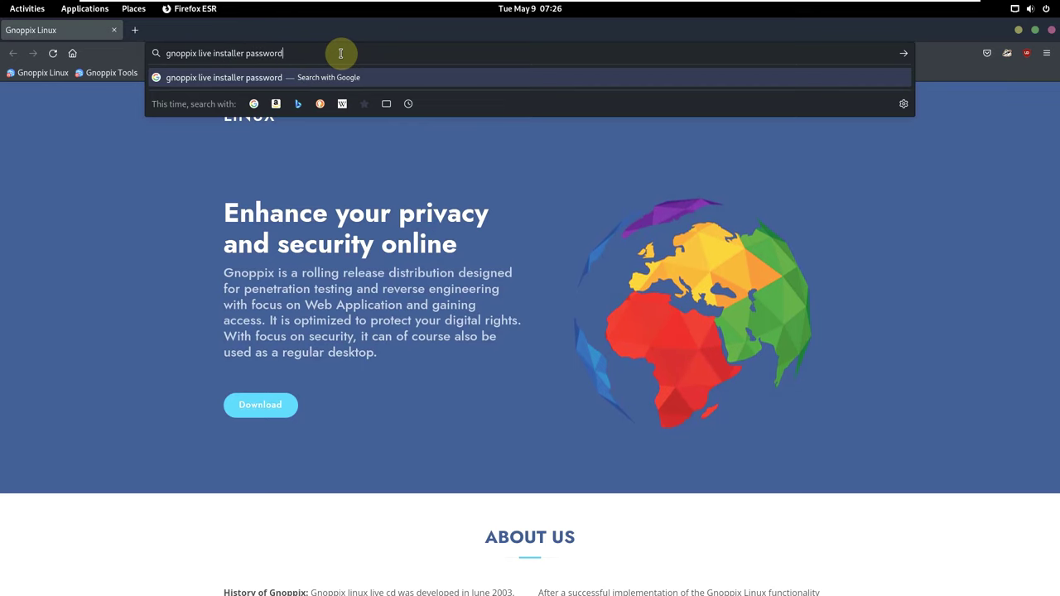
pyautogui.press('Return')
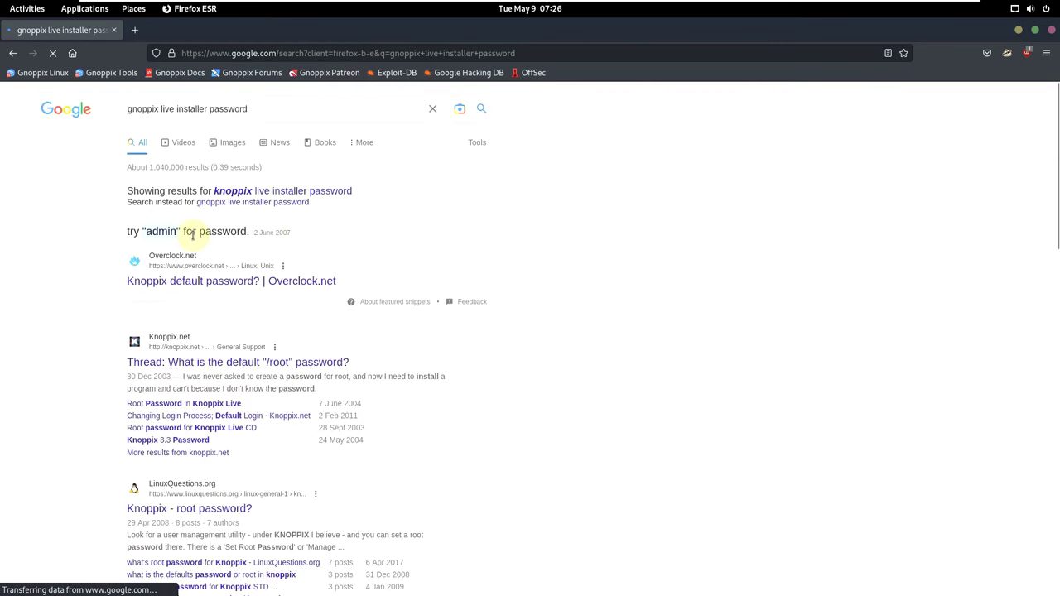
pyautogui.click(1017, 29)
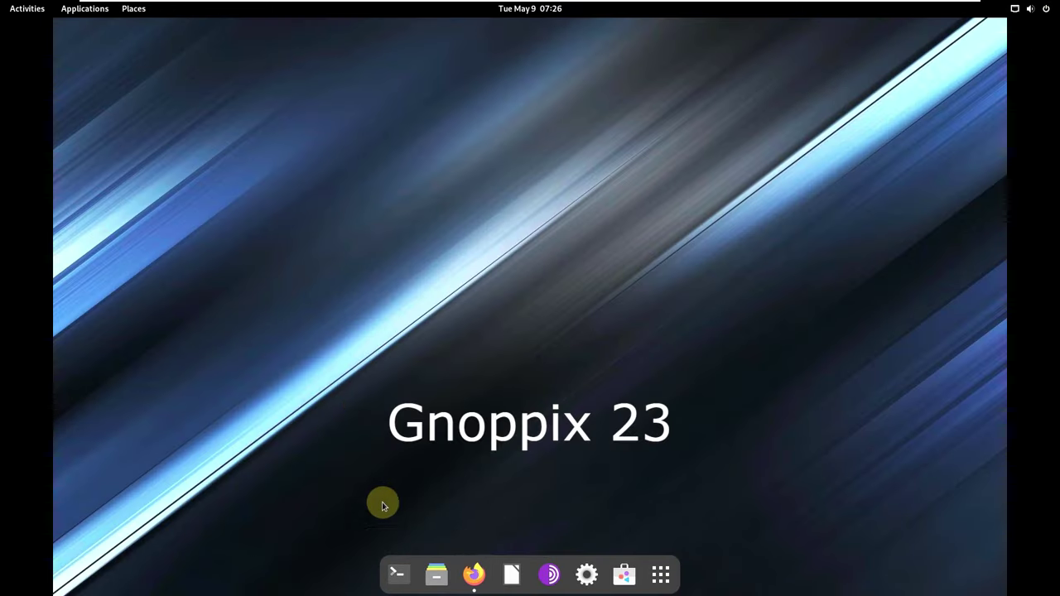
# Search 'instal' in the application grid and launch Install Gnoppix.
pyautogui.click(660, 573)
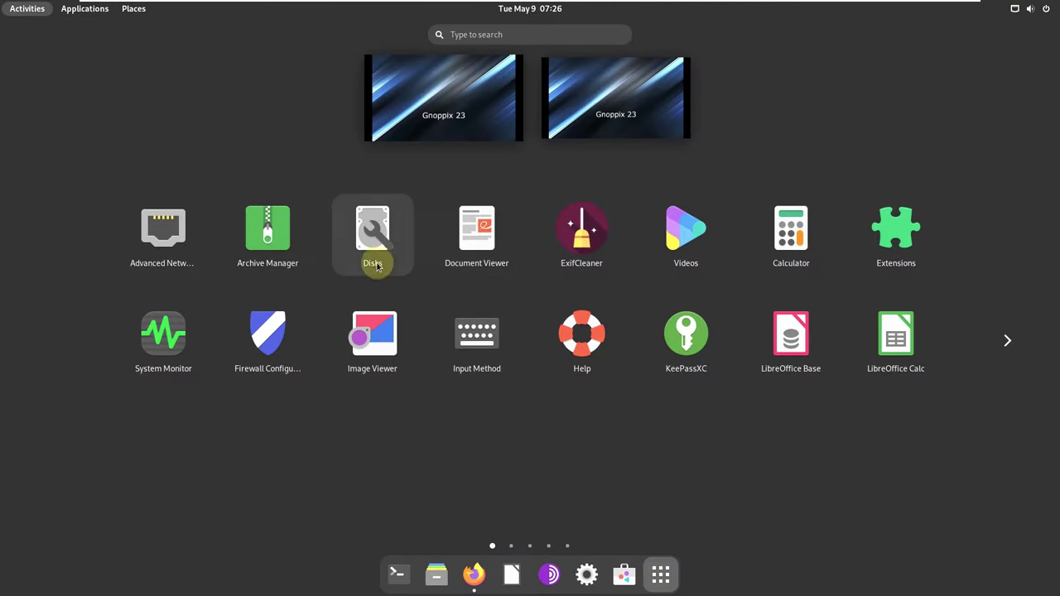
pyautogui.click(480, 33)
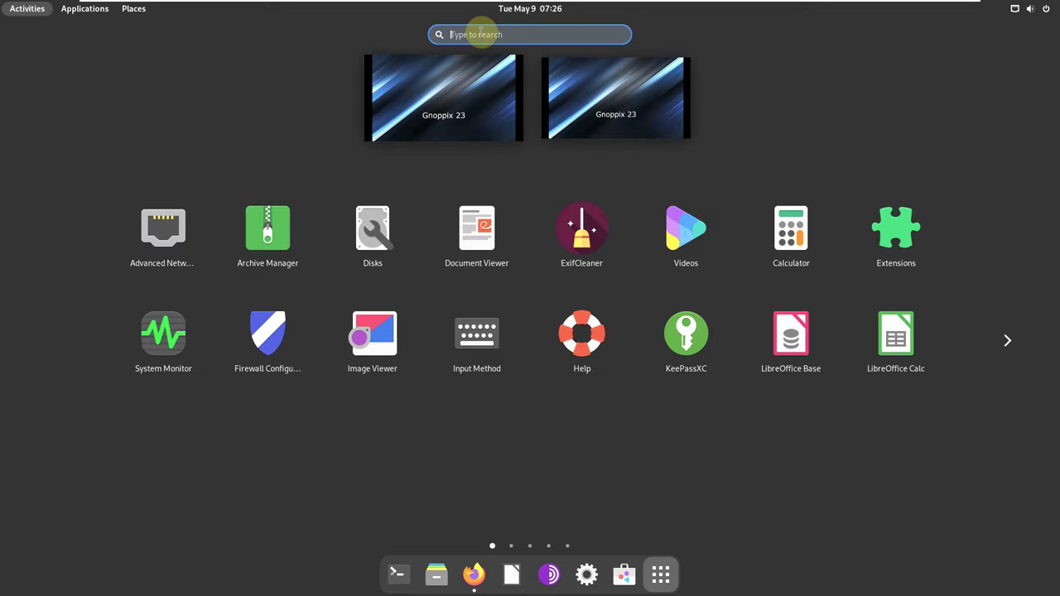
pyautogui.write('i')
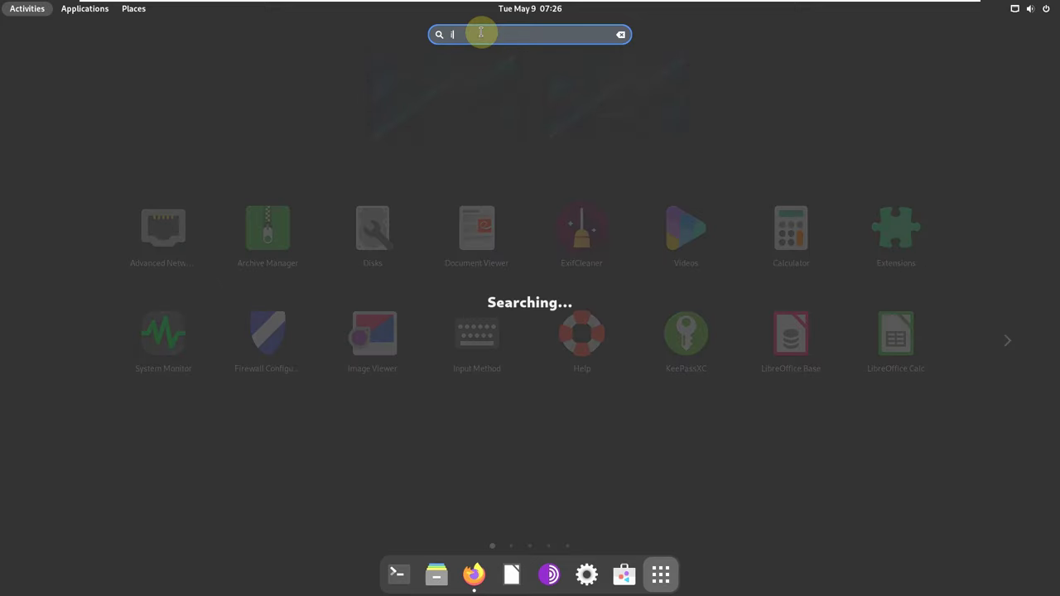
pyautogui.write('nstal')
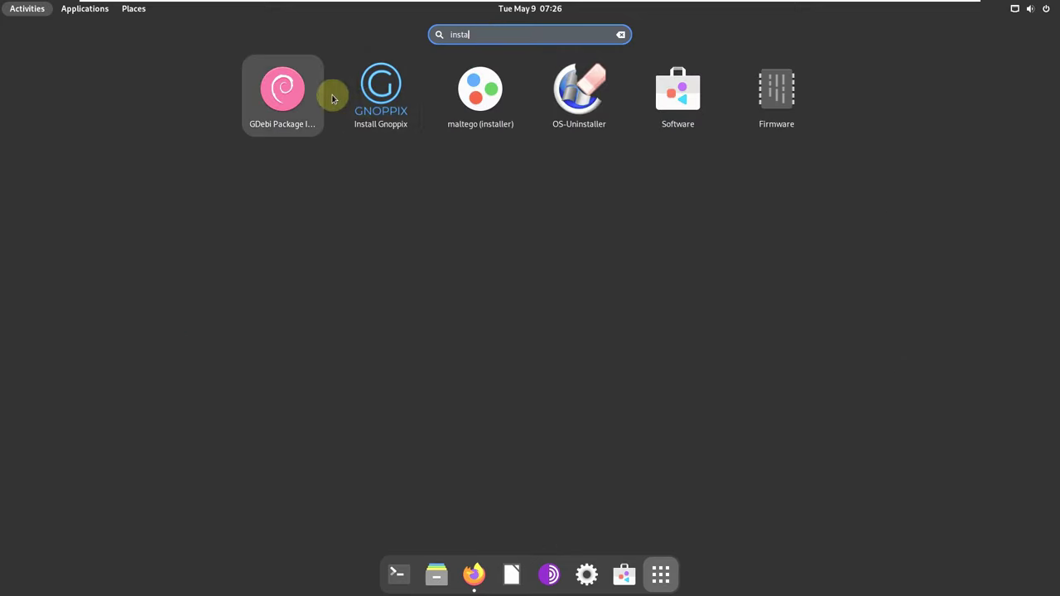
pyautogui.click(361, 105)
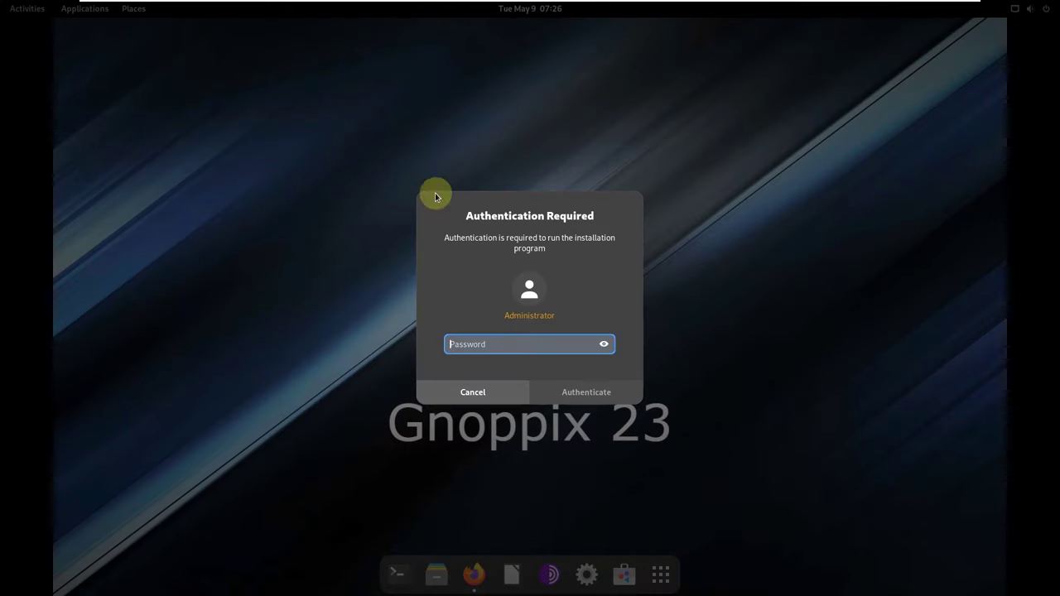
# Enter a password in the installer's authentication prompt, cancel when it fails, and return to Firefox.
pyautogui.write('g')
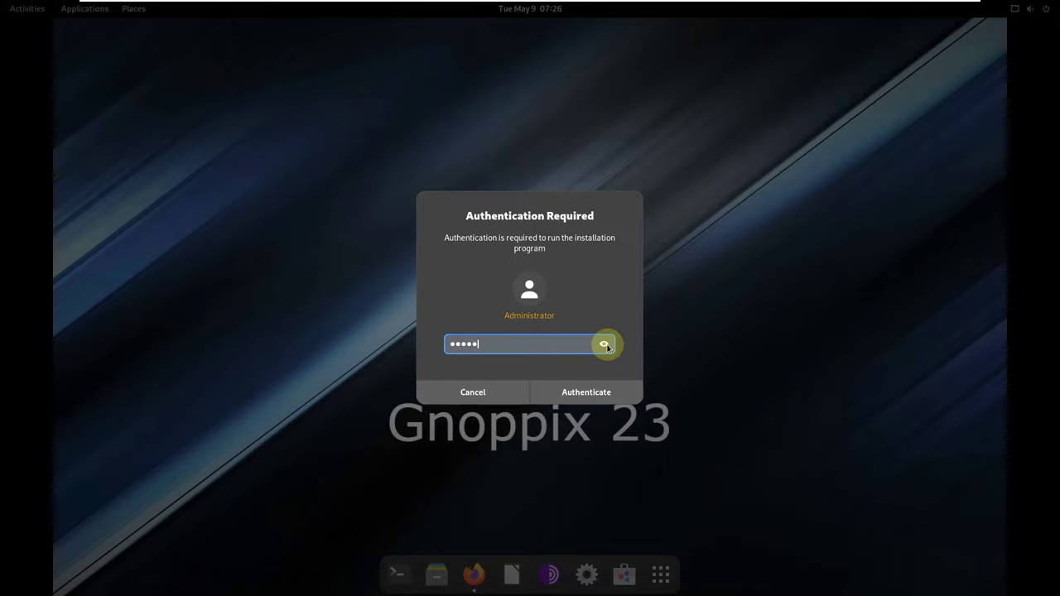
pyautogui.click(568, 394)
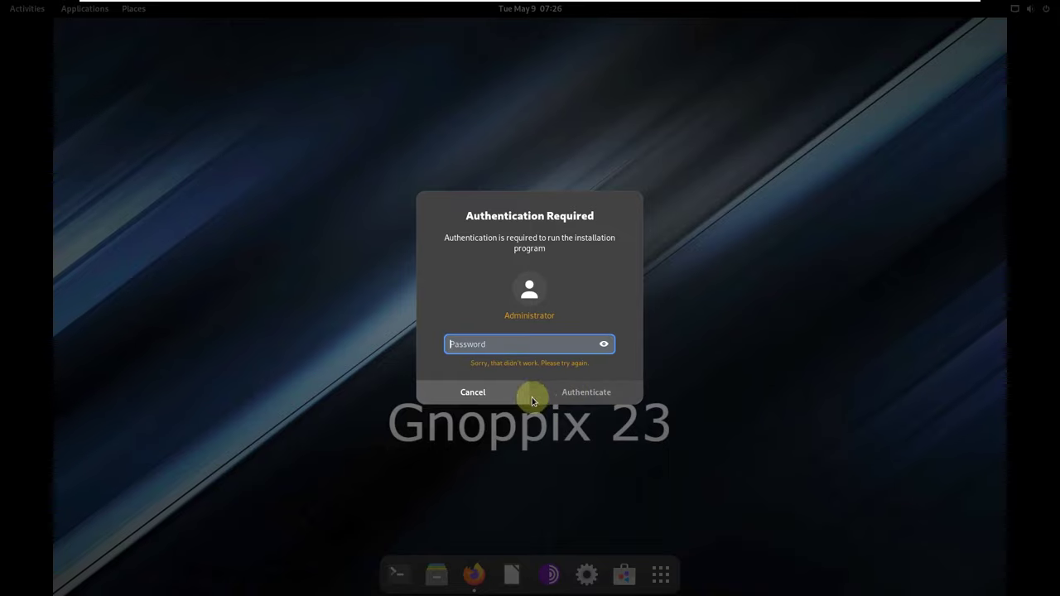
pyautogui.click(494, 394)
pyautogui.click(474, 573)
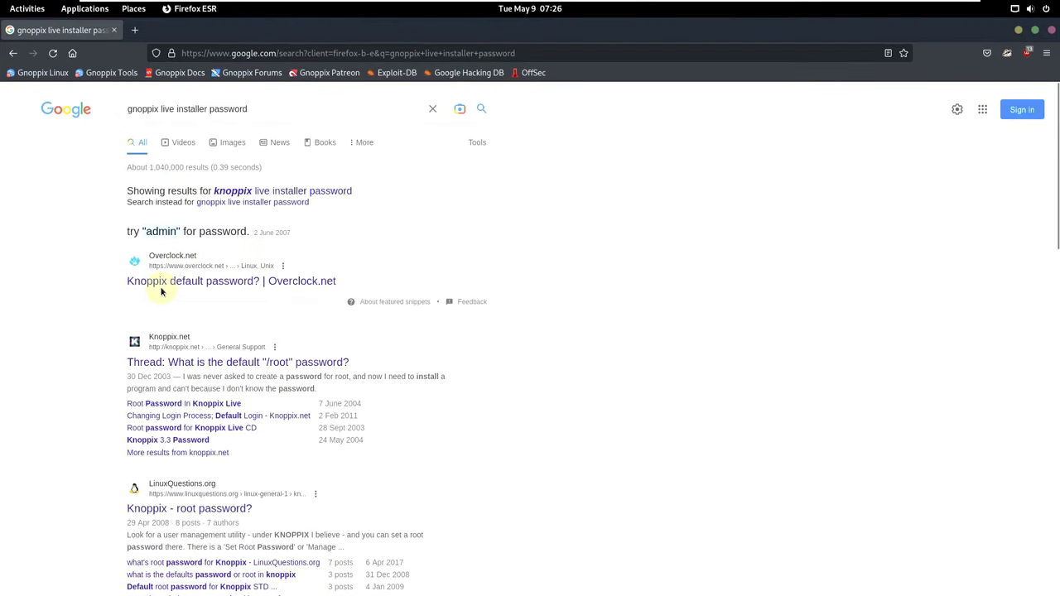
# Select the word 'live' in the Google query, then minimise Firefox to reveal the desktop.
pyautogui.scroll(-2, 368, 240)
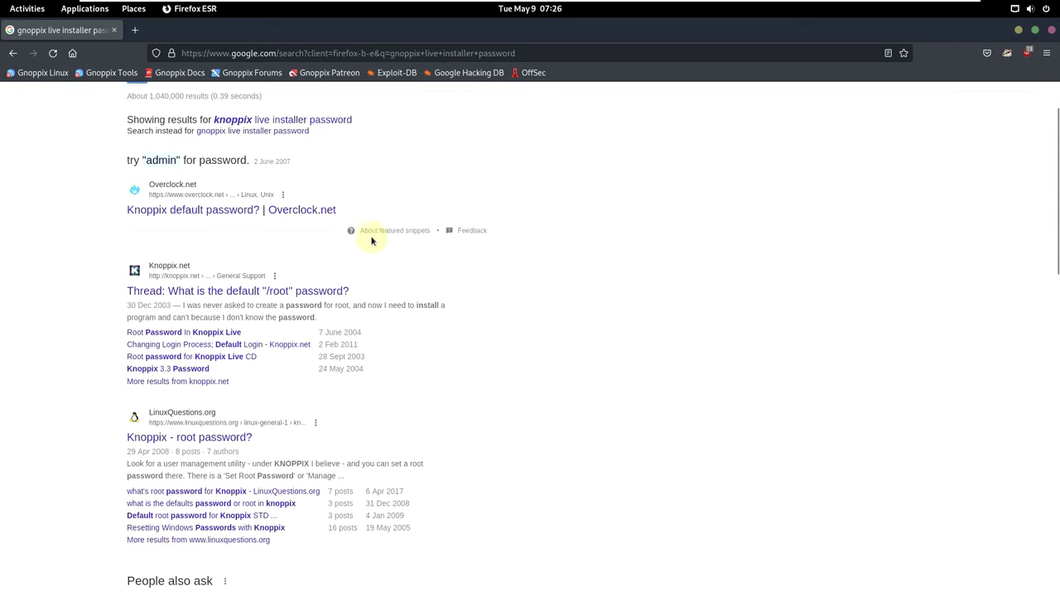
pyautogui.scroll(2, 350, 234)
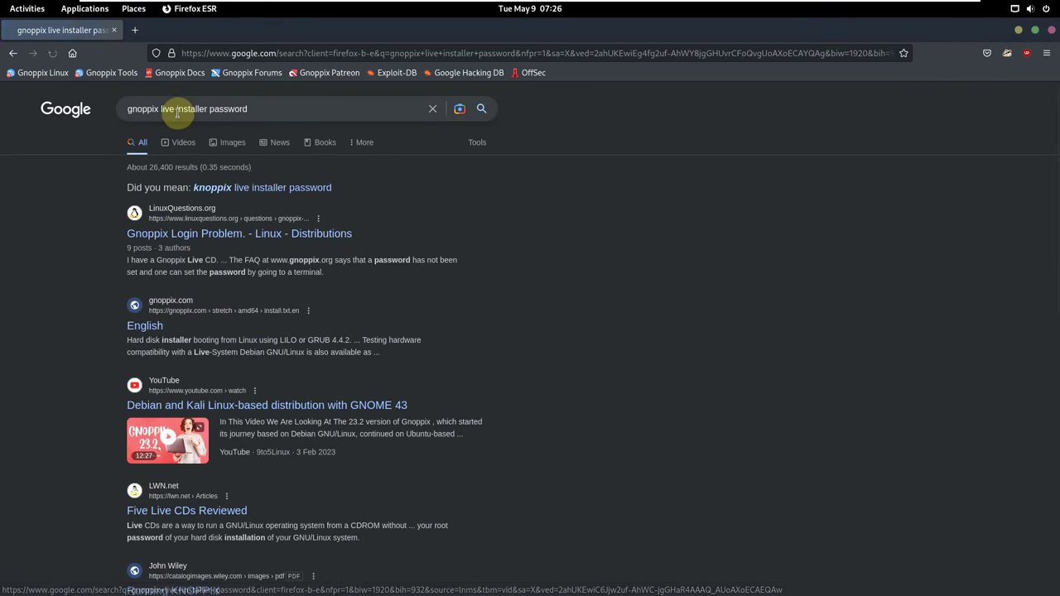
pyautogui.doubleClick(163, 111)
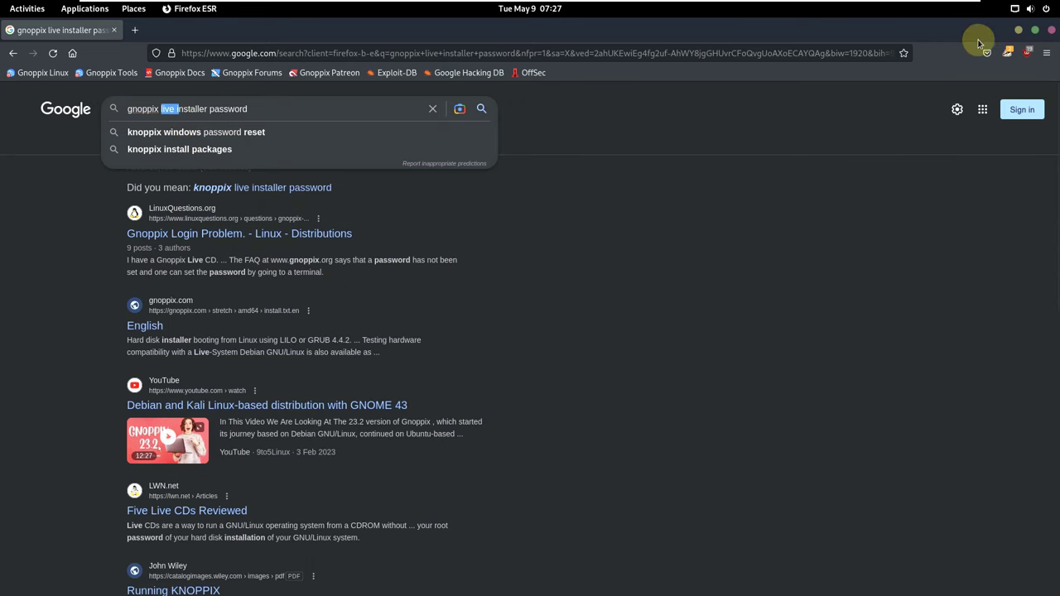
pyautogui.click(1017, 31)
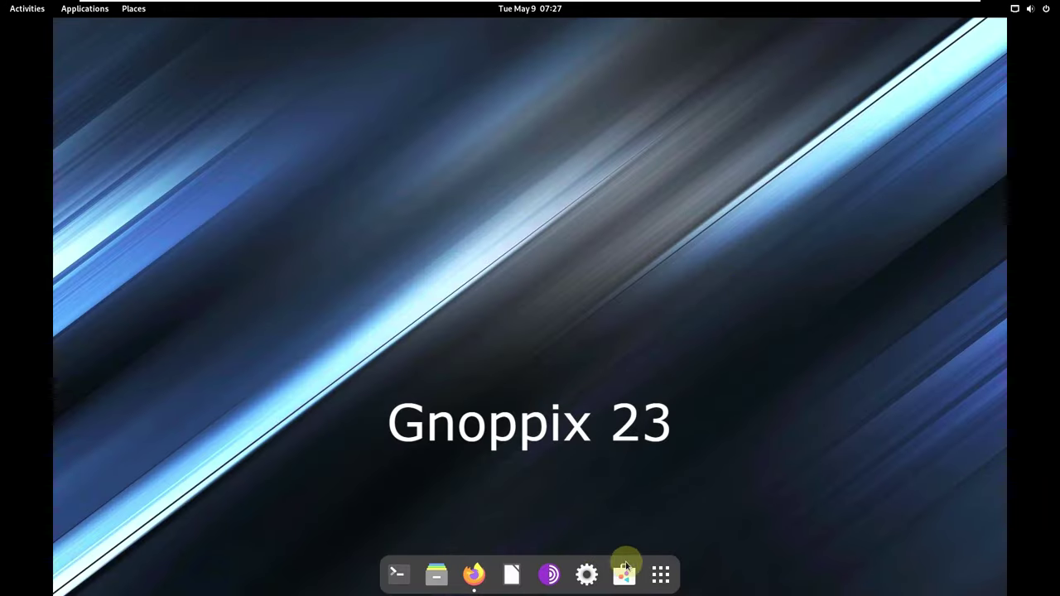
pyautogui.click(660, 574)
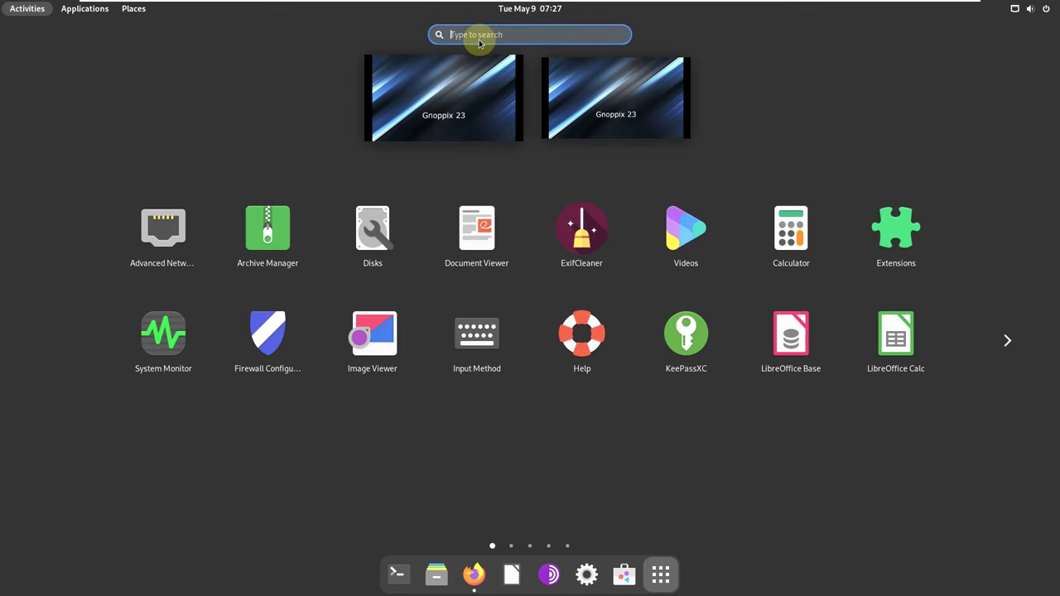
pyautogui.write('in')
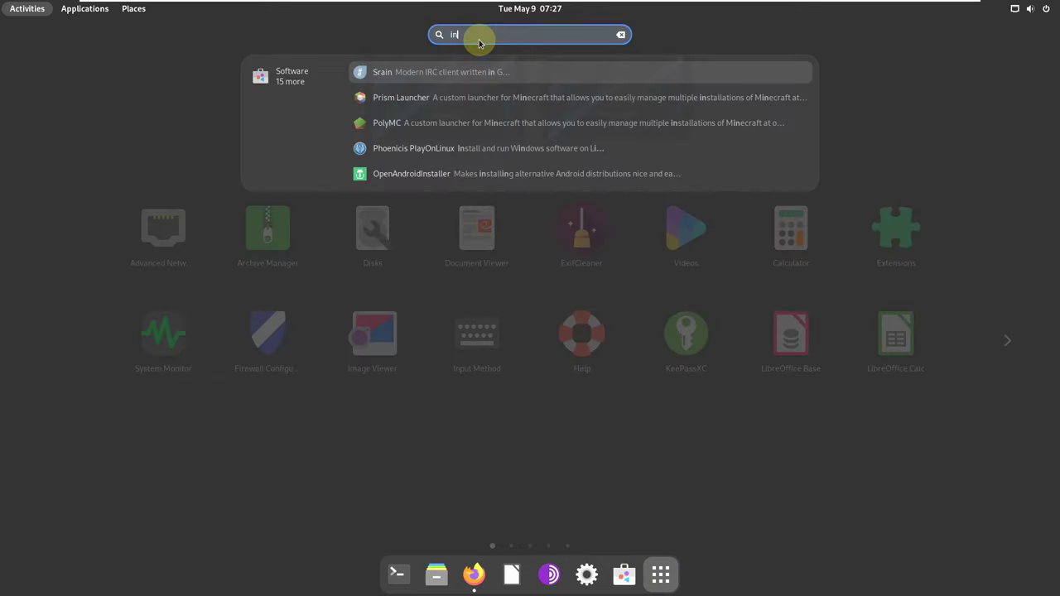
pyautogui.write('stall')
pyautogui.click(390, 88)
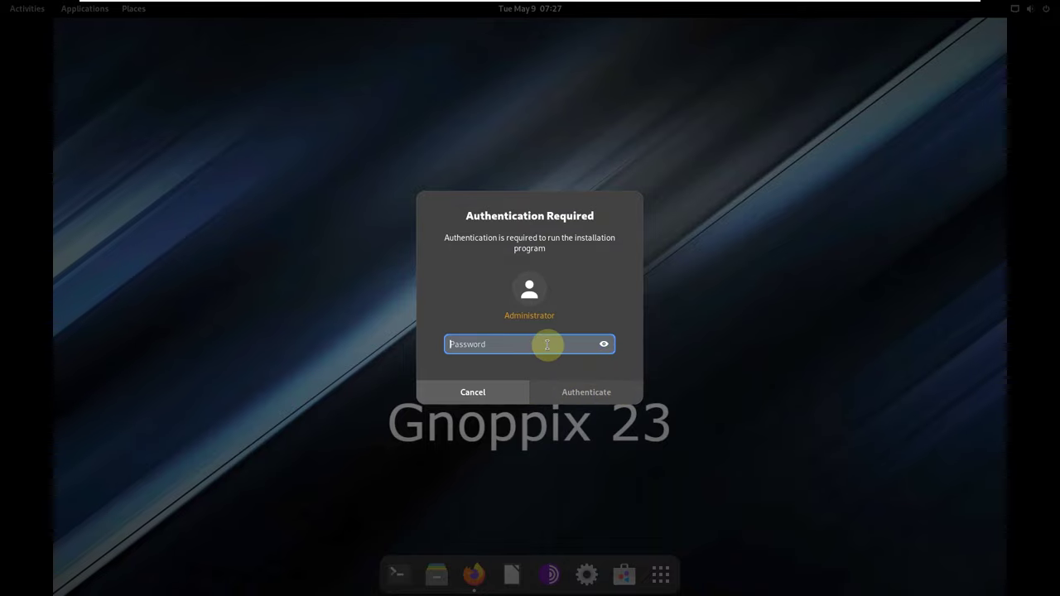
pyautogui.write('••')
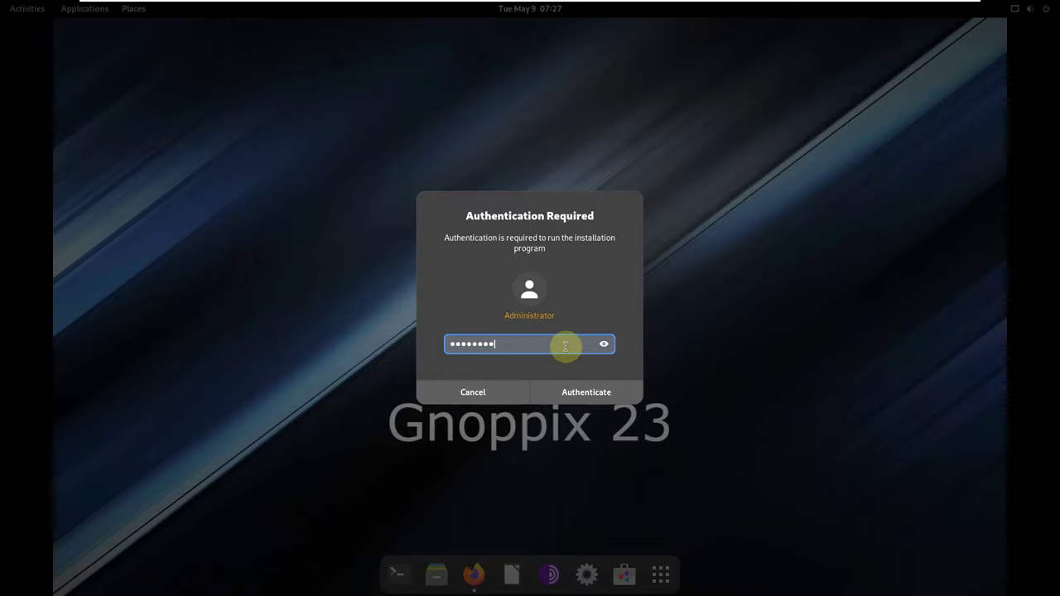
pyautogui.click(586, 393)
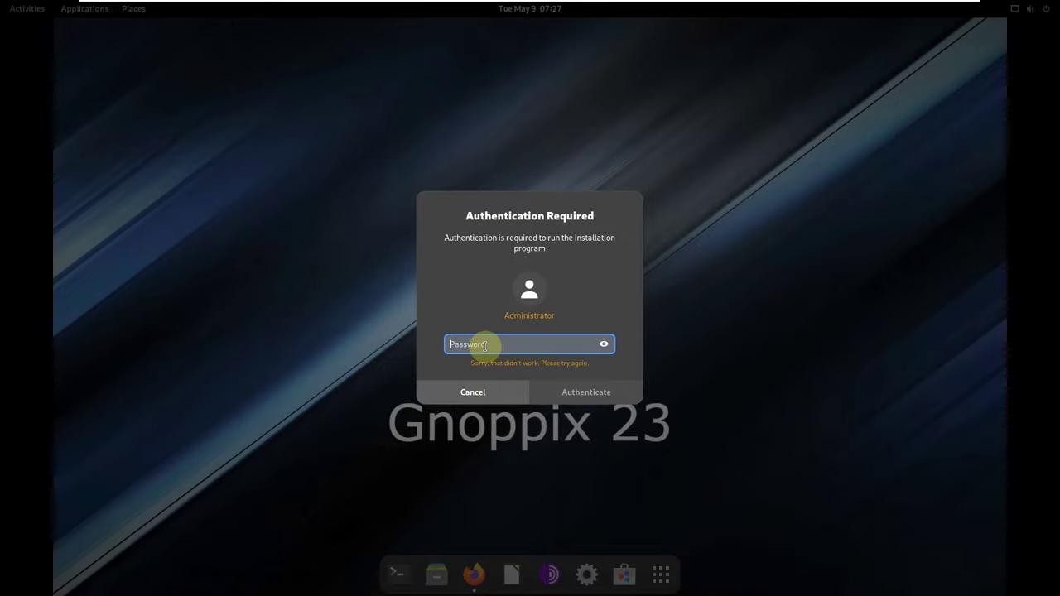
pyautogui.write('••••')
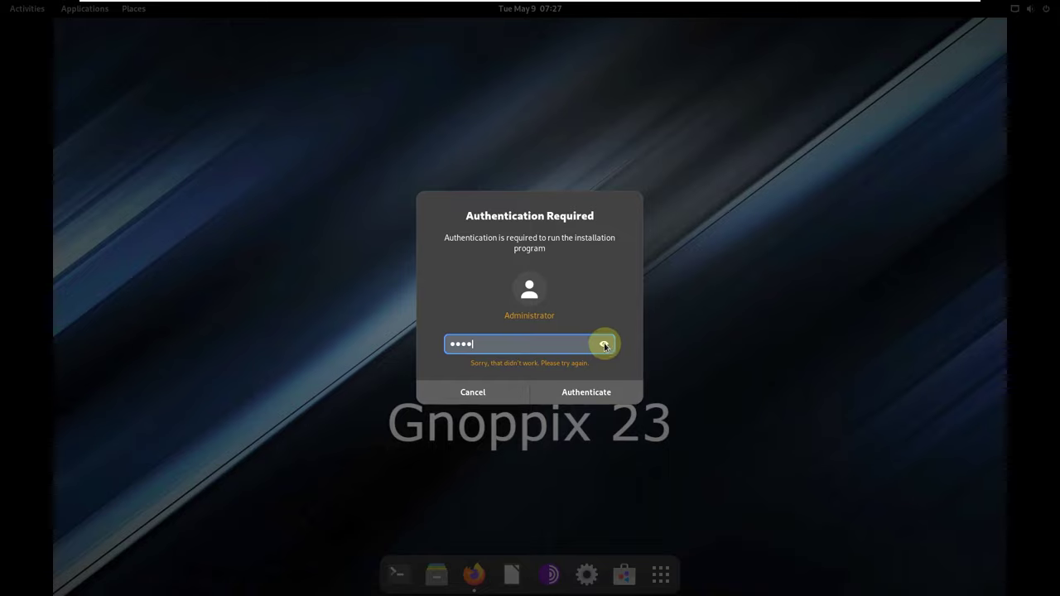
pyautogui.click(591, 399)
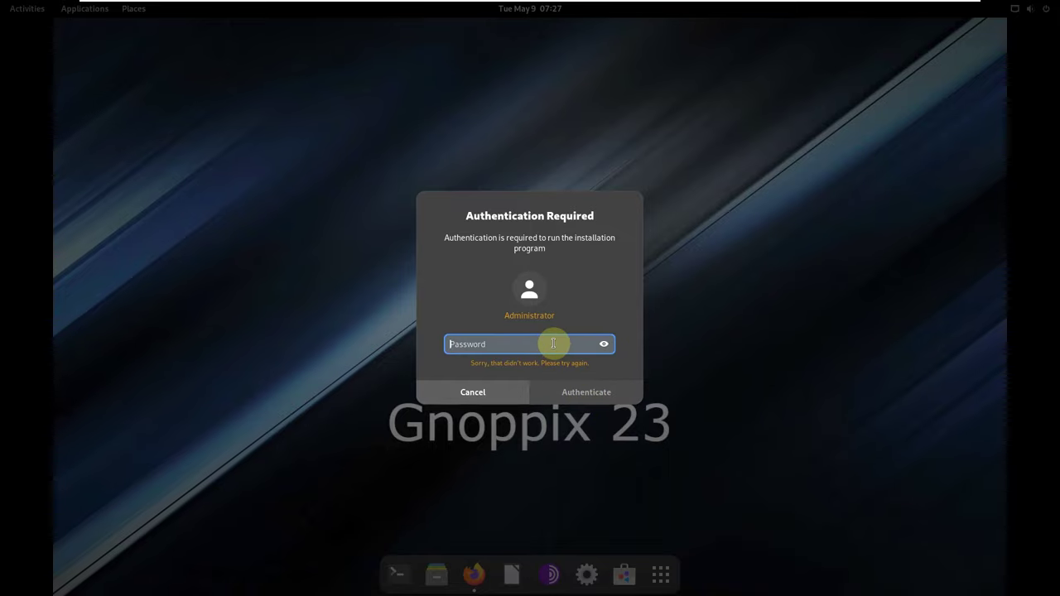
pyautogui.write('•')
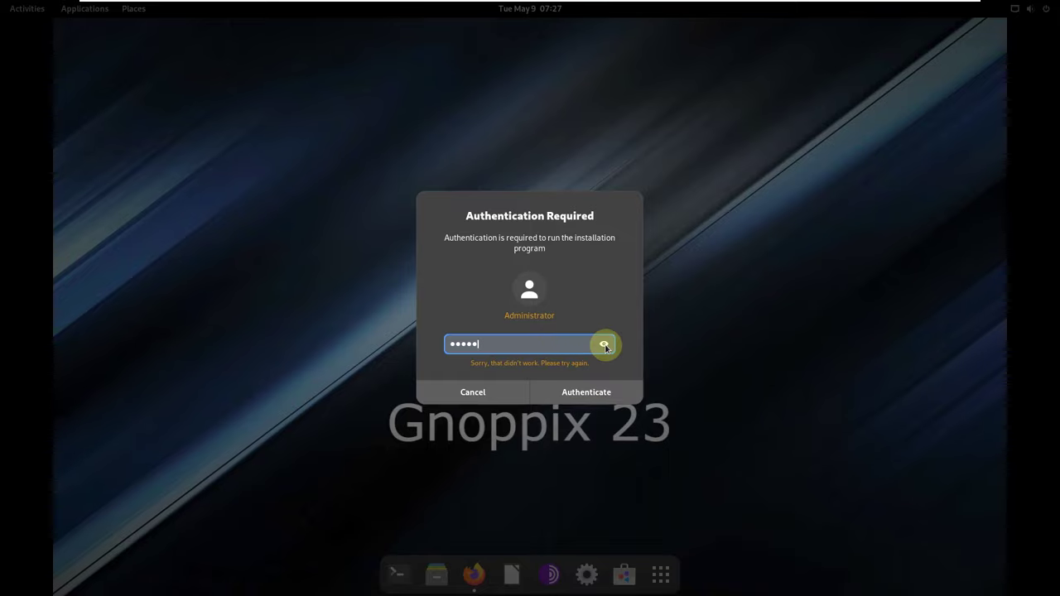
pyautogui.click(591, 384)
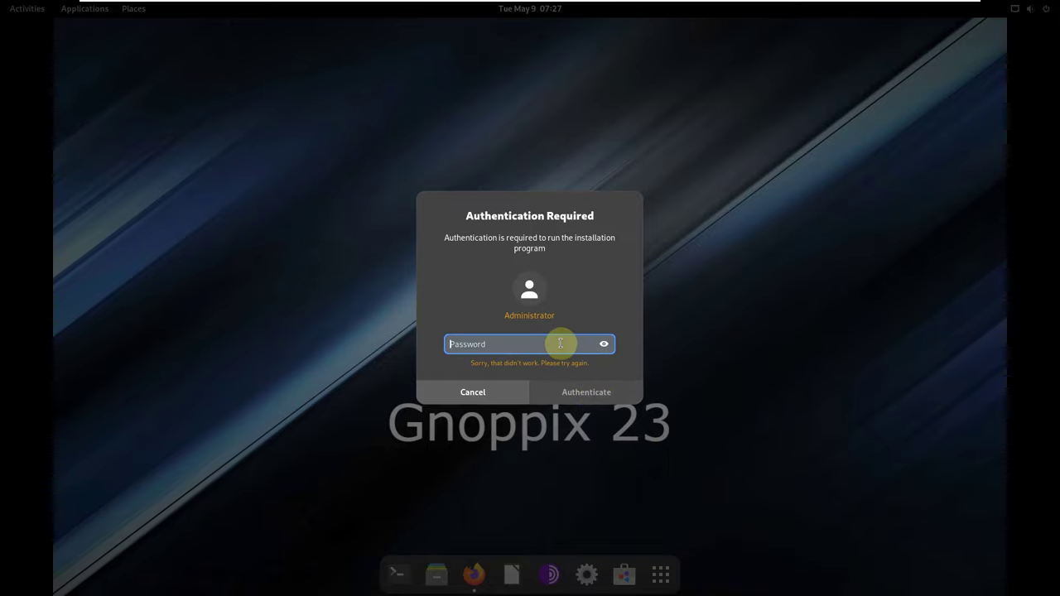
pyautogui.write('••nux')
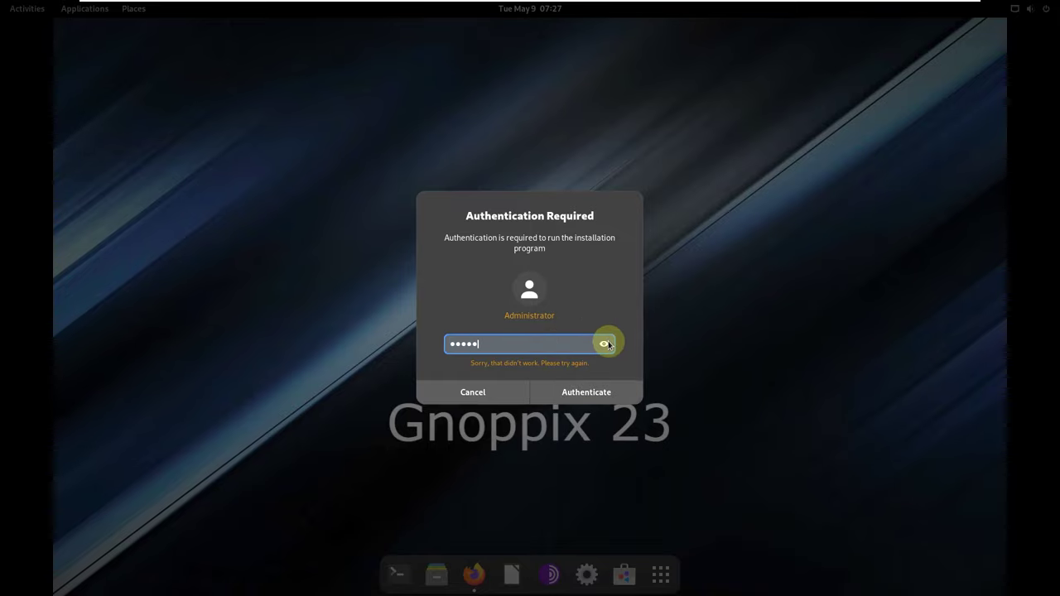
pyautogui.click(604, 343)
pyautogui.click(605, 393)
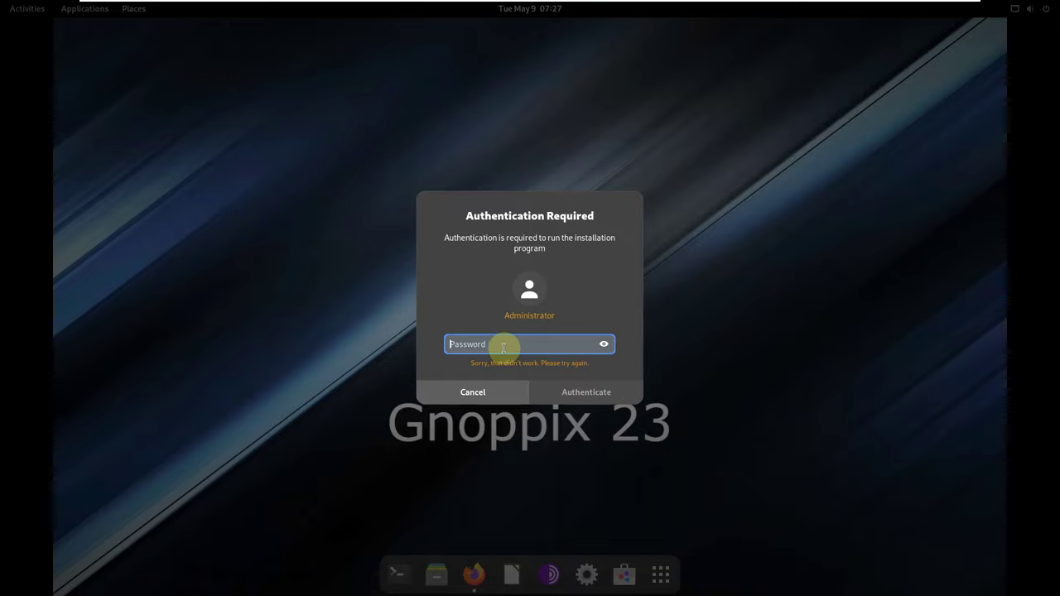
pyautogui.write('••')
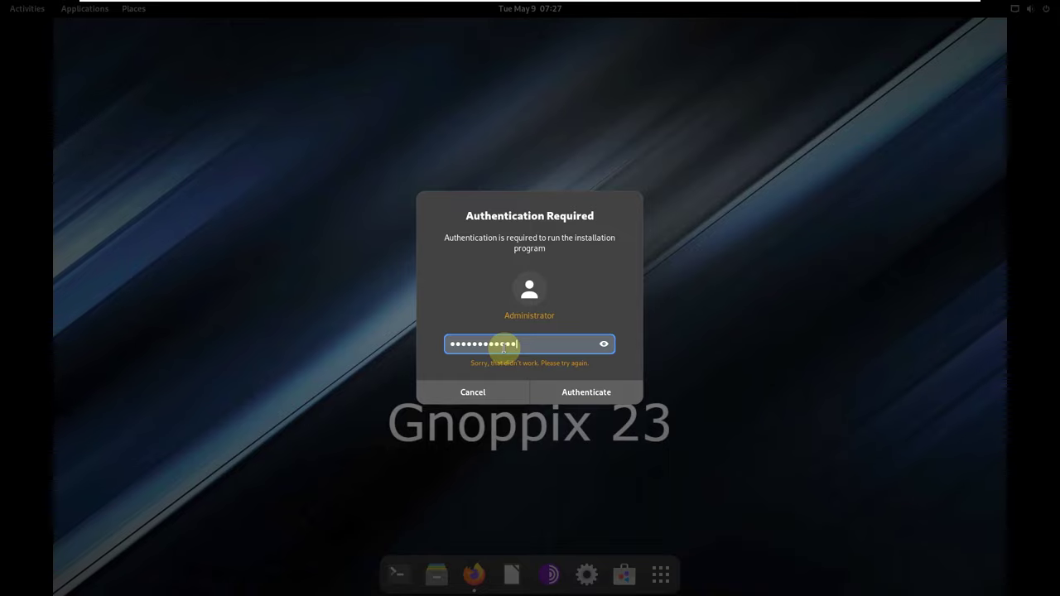
pyautogui.click(603, 343)
pyautogui.click(590, 395)
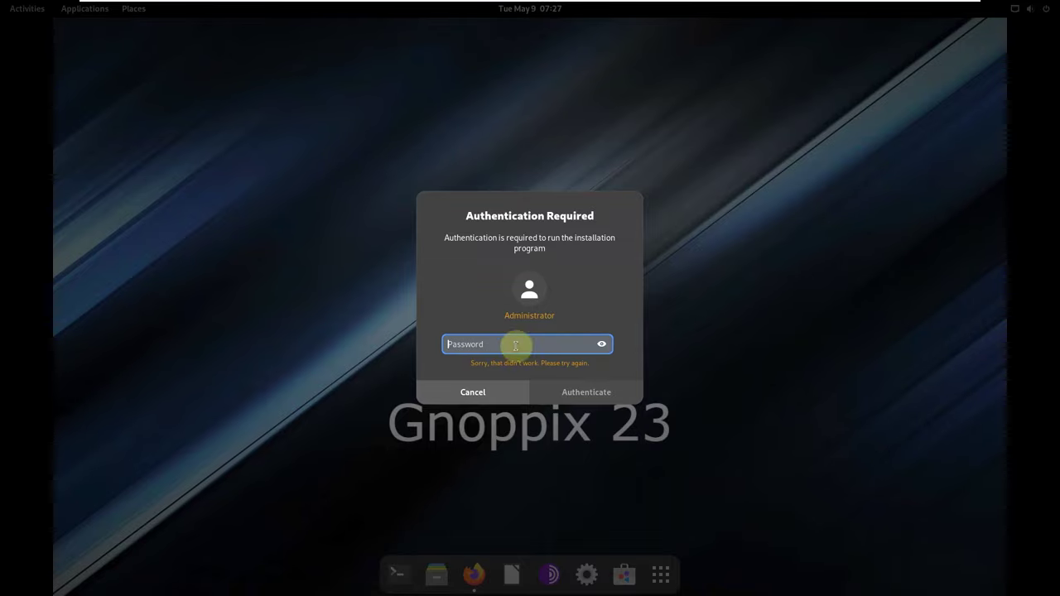
pyautogui.click(500, 389)
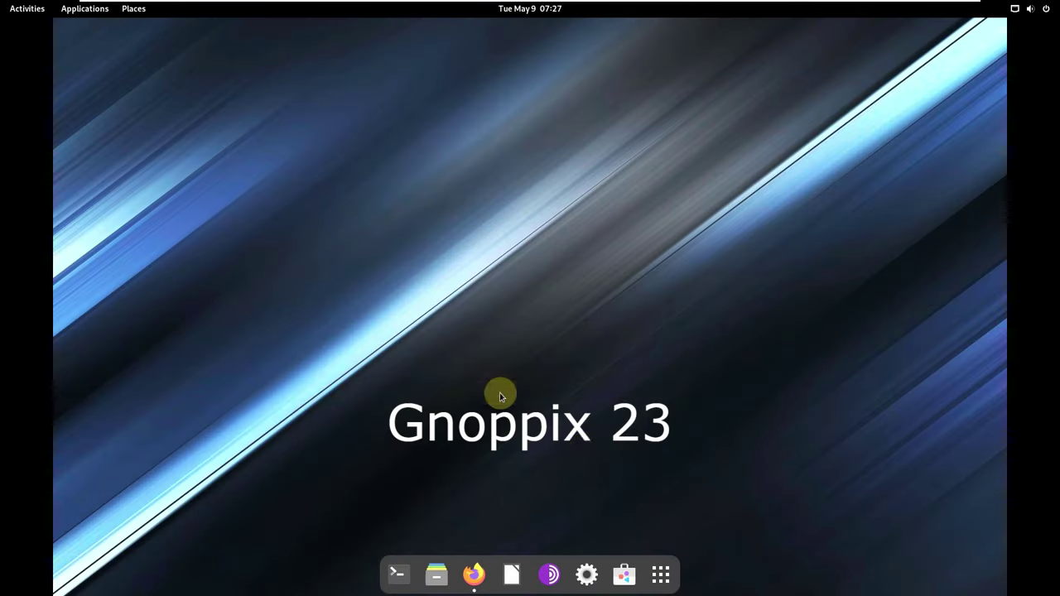
# Edit the Google query to 'gnoppix installer password' and search again.
pyautogui.click(474, 573)
pyautogui.scroll(-3, 497, 244)
pyautogui.scroll(3, 650, 298)
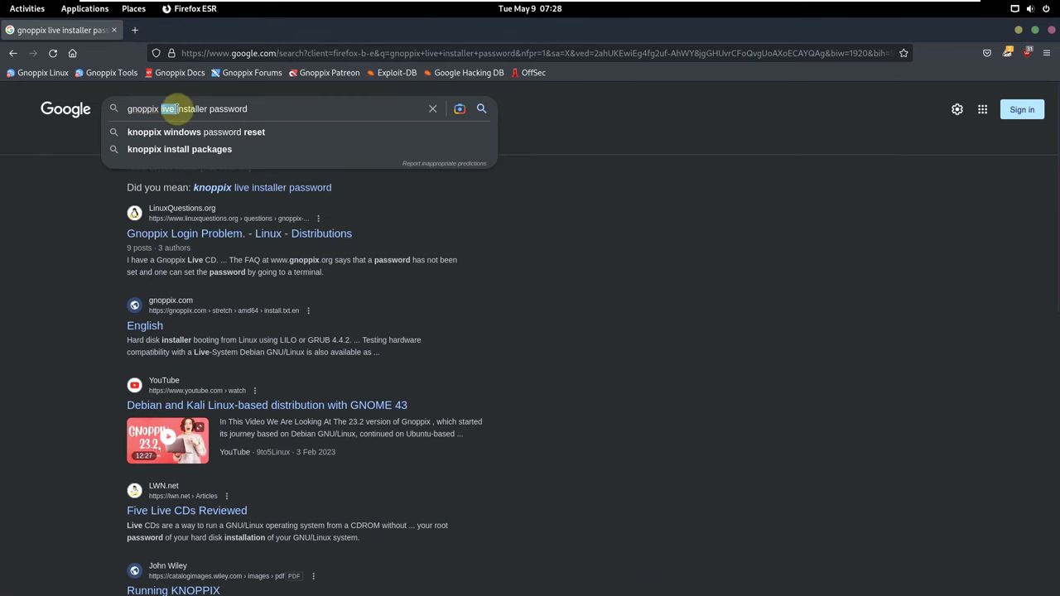
pyautogui.click(225, 107)
pyautogui.press('BackSpace')
pyautogui.press('BackSpace')
pyautogui.press('BackSpace')
pyautogui.press('BackSpace')
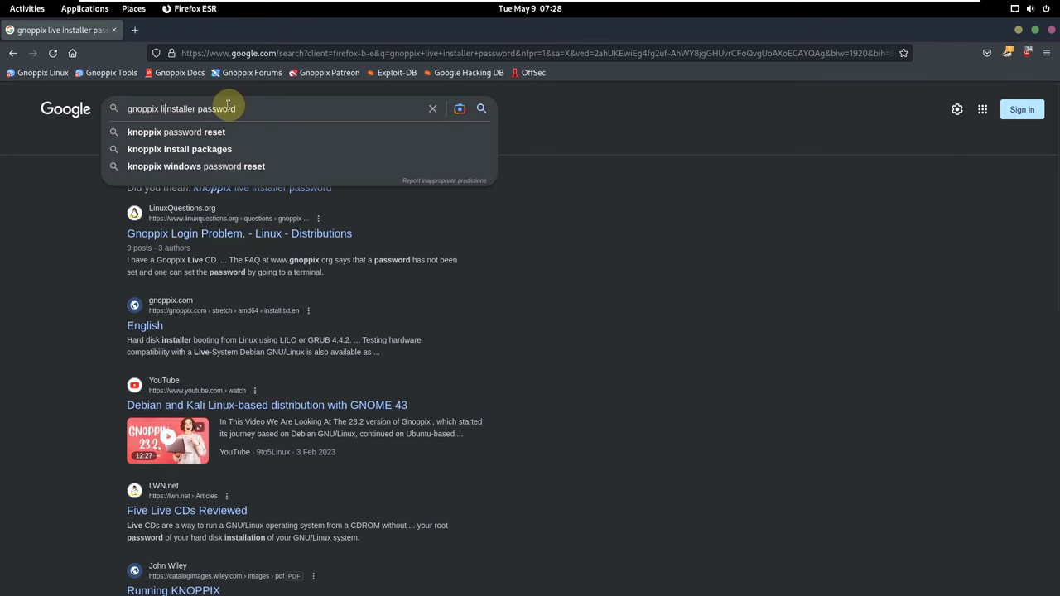
pyautogui.press('BackSpace')
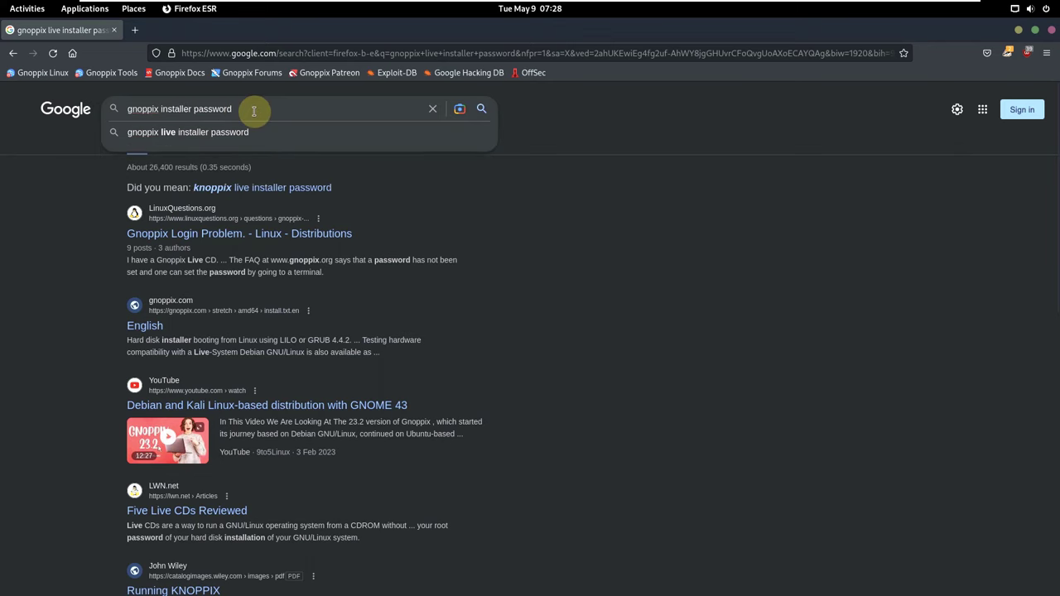
pyautogui.press('Return')
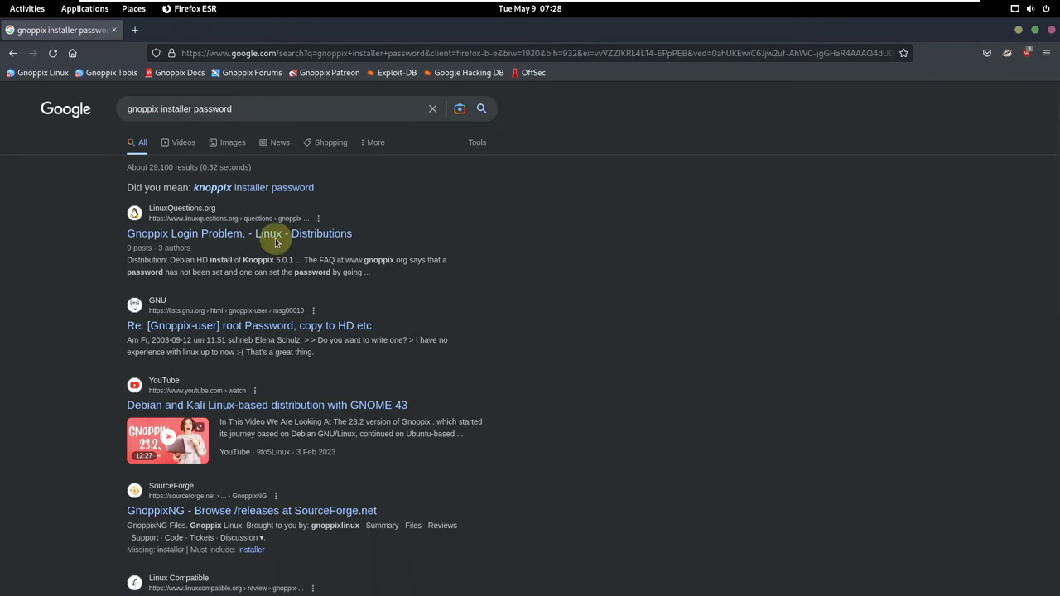
# Read the LinuxQuestions 'Gnoppix Login Problem' thread, open the GNU root-password result, then close Firefox.
pyautogui.click(256, 235)
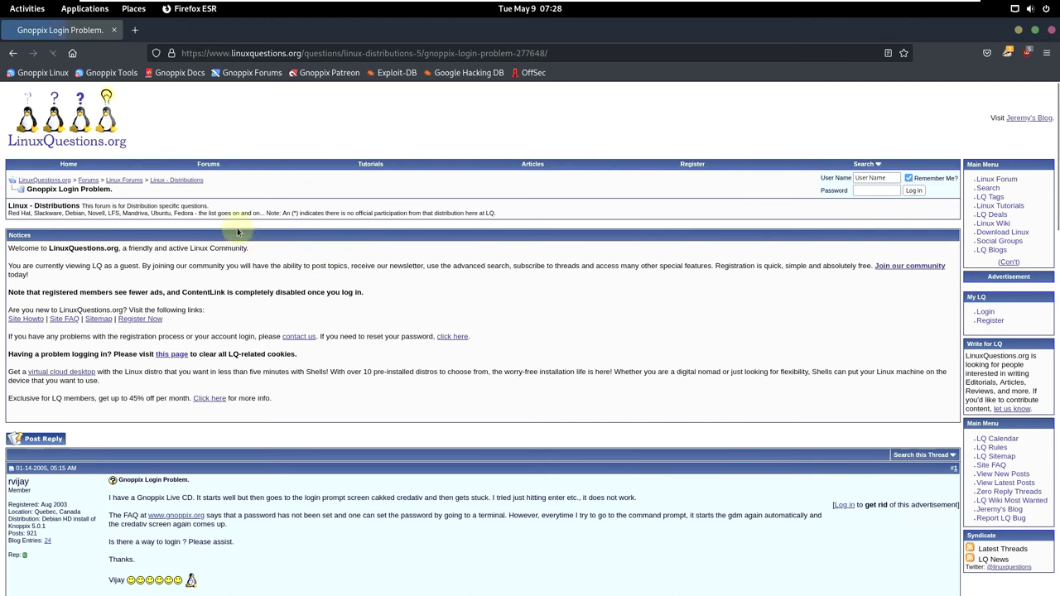
pyautogui.scroll(-2, 281, 311)
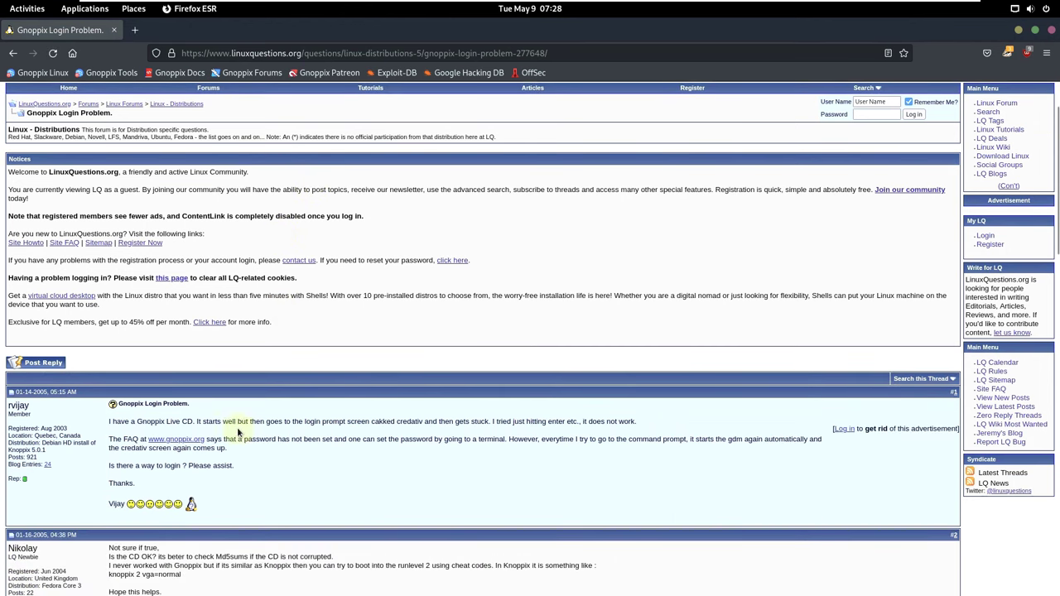
pyautogui.scroll(2, 497, 458)
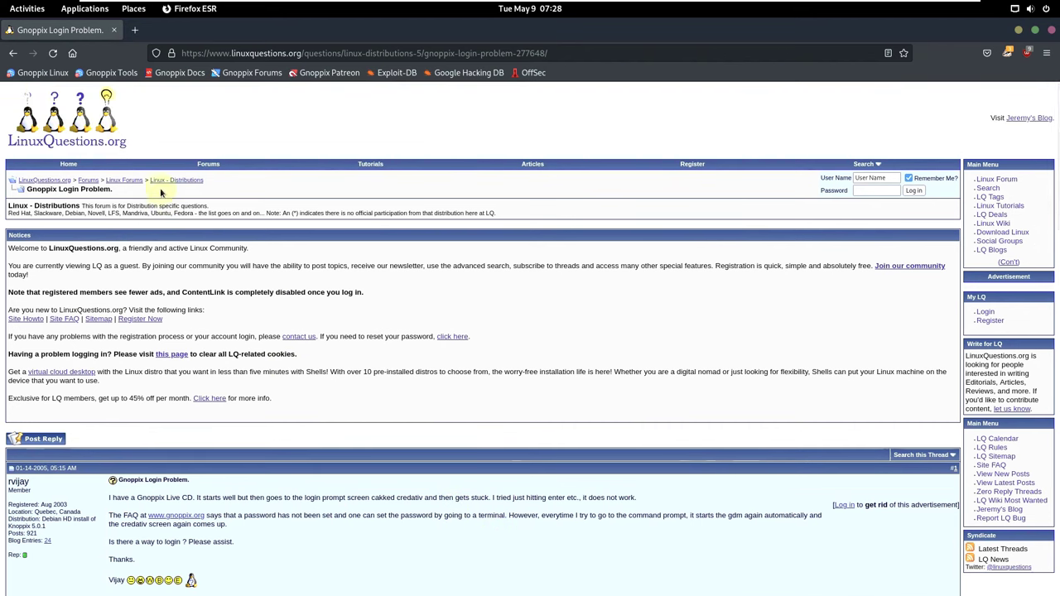
pyautogui.click(12, 53)
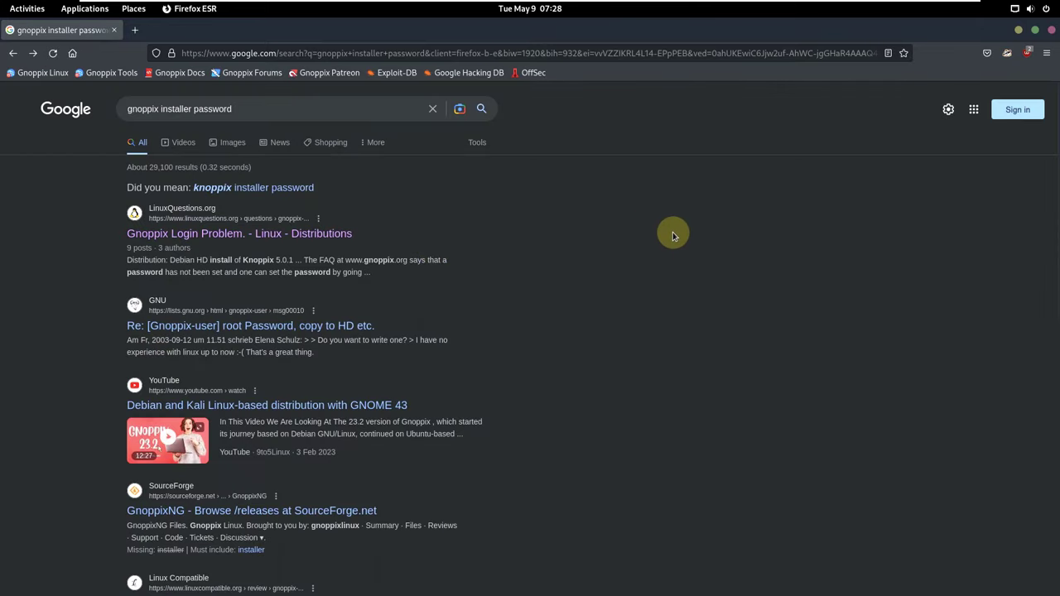
pyautogui.click(254, 329)
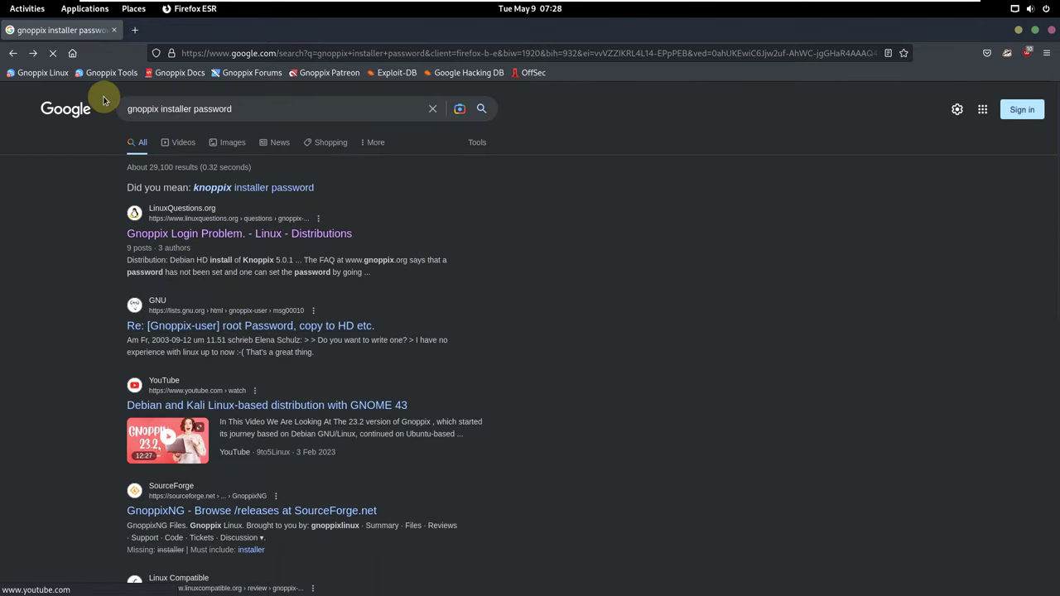
pyautogui.click(1052, 31)
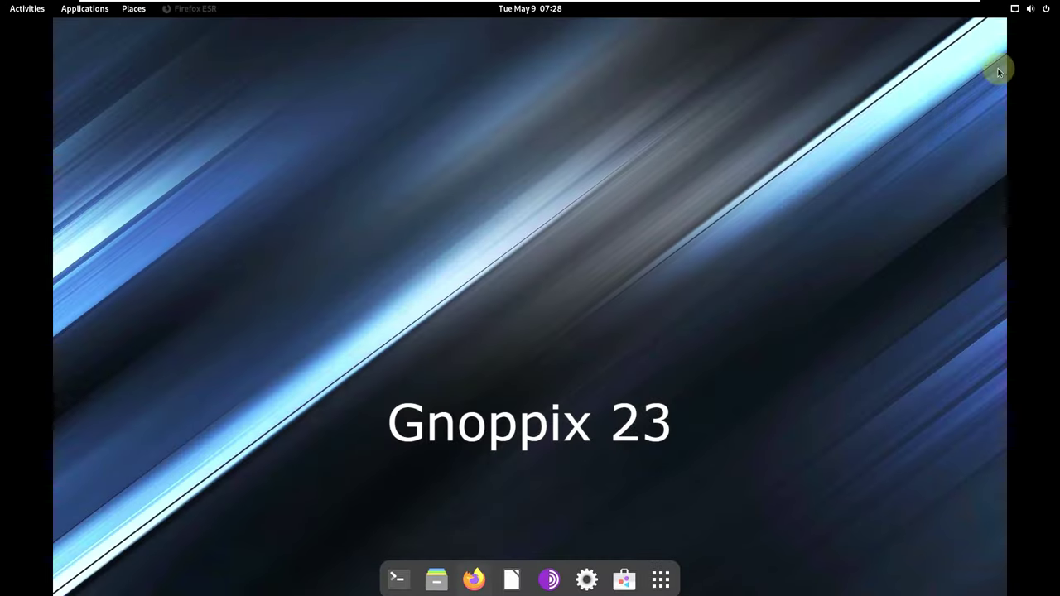
pyautogui.click(662, 571)
pyautogui.click(512, 35)
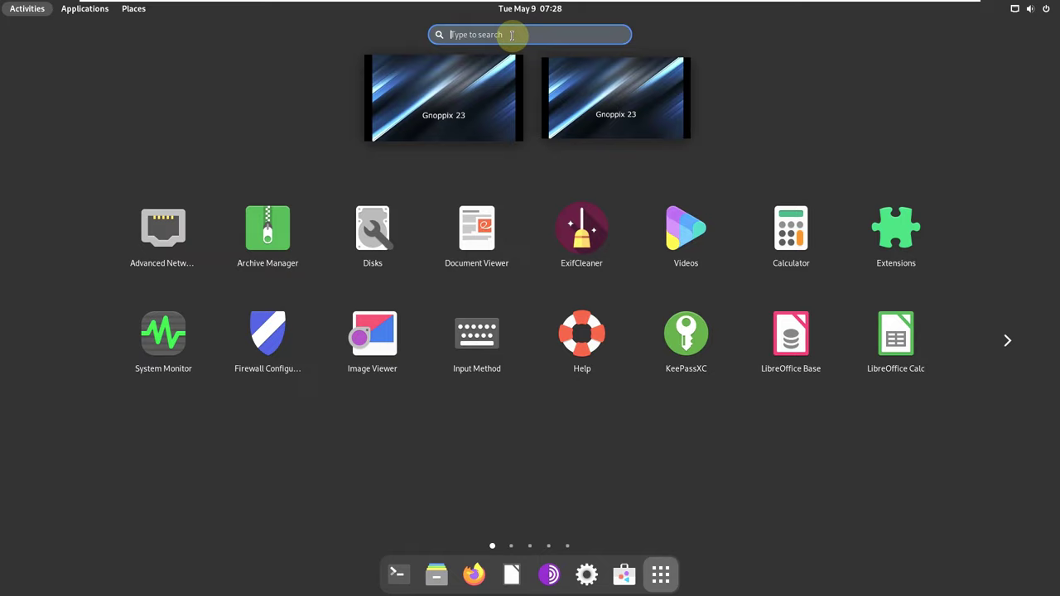
pyautogui.write('in')
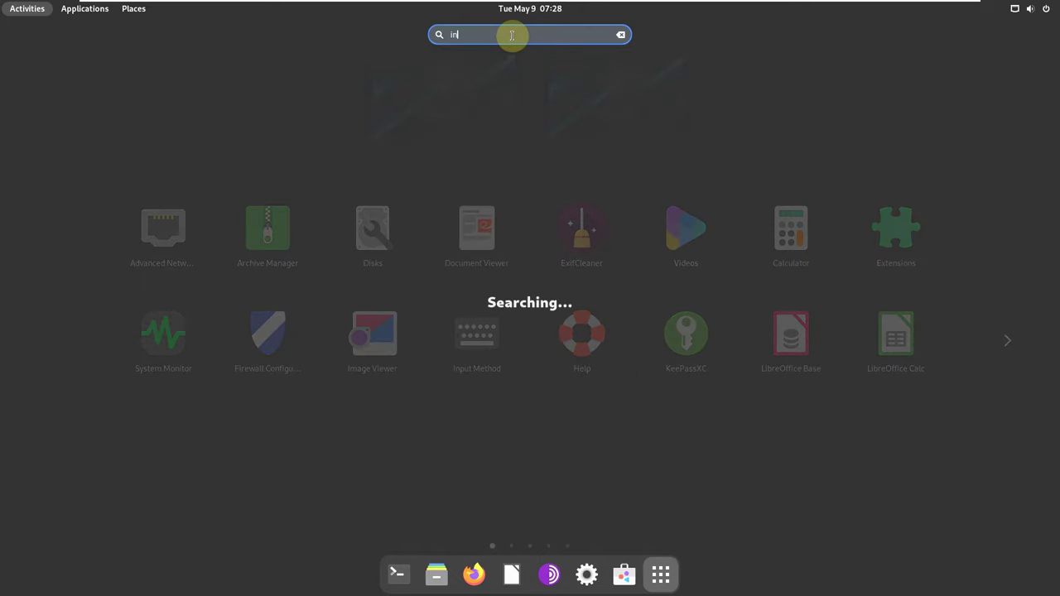
pyautogui.write('stall')
pyautogui.click(394, 74)
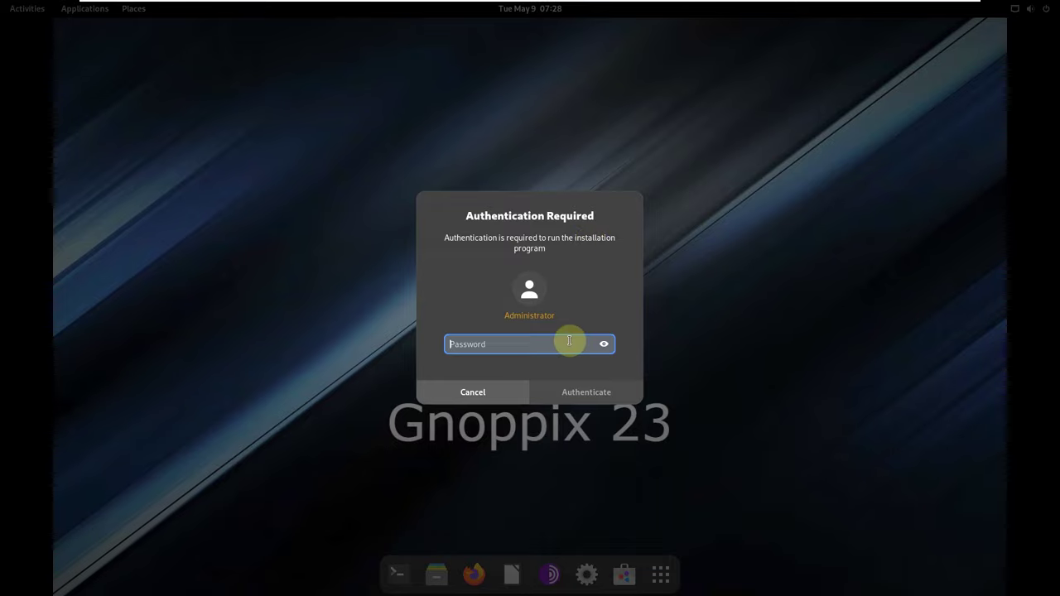
pyautogui.write('goot')
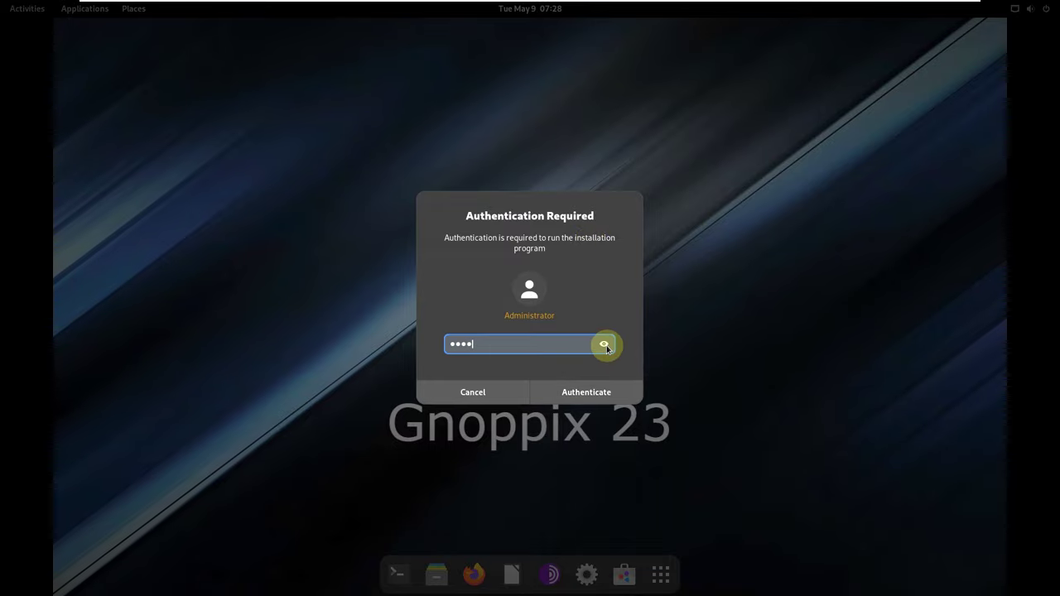
pyautogui.click(604, 342)
pyautogui.click(596, 394)
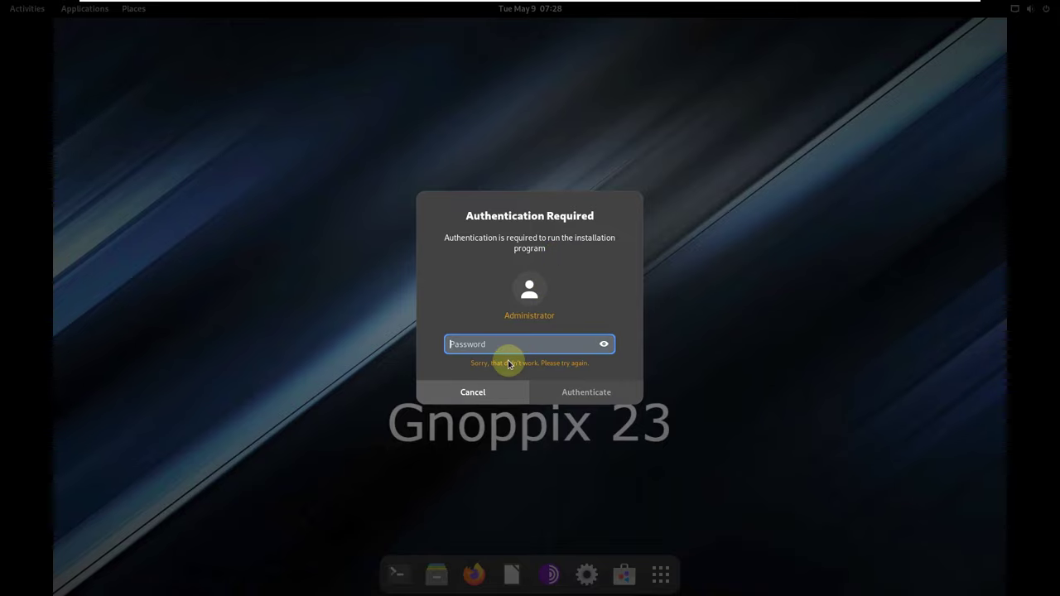
pyautogui.write('ro')
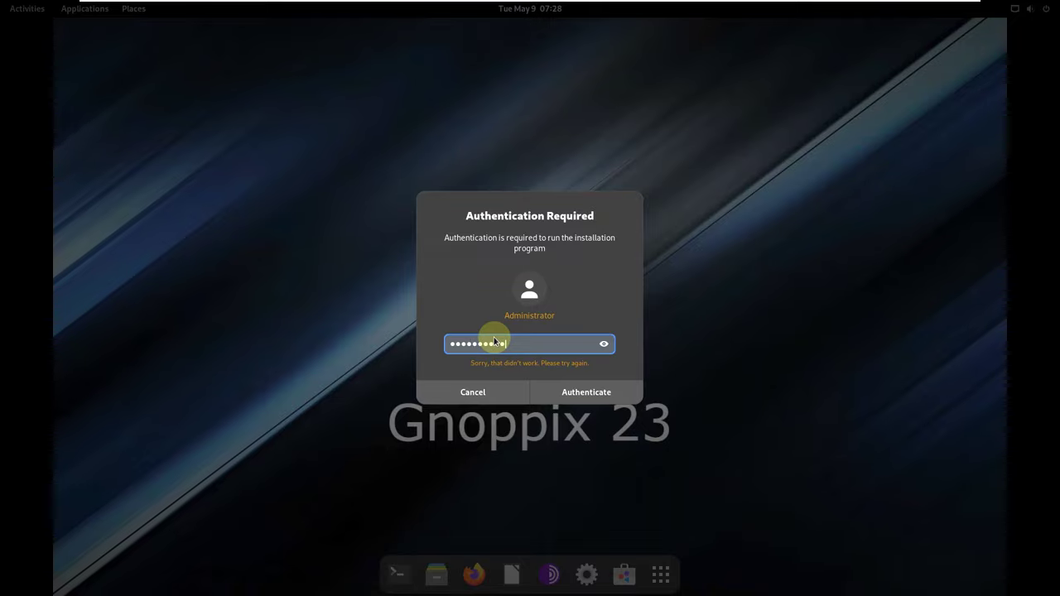
pyautogui.write('•••')
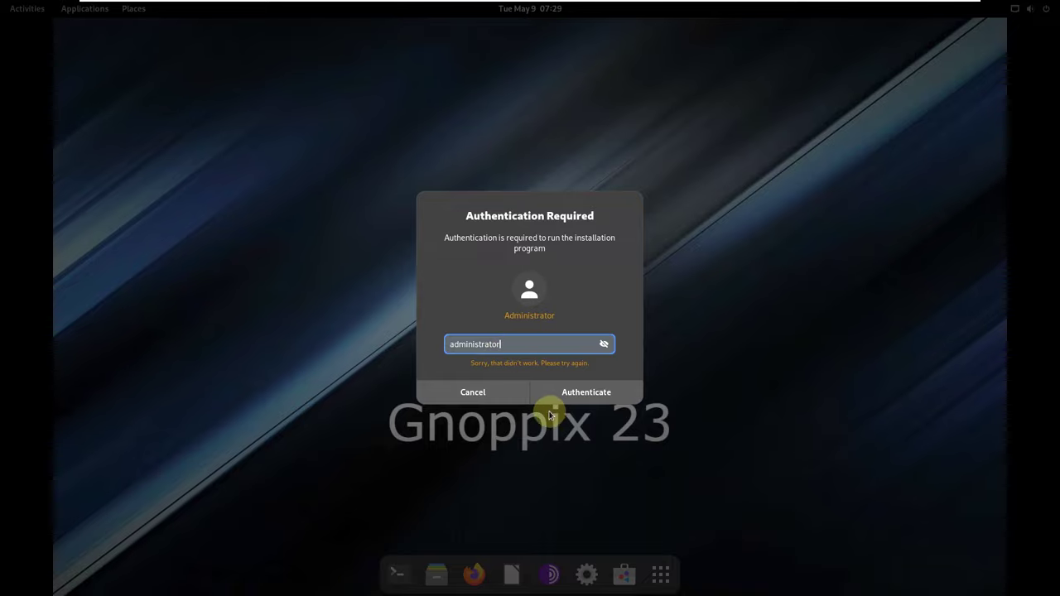
pyautogui.click(568, 392)
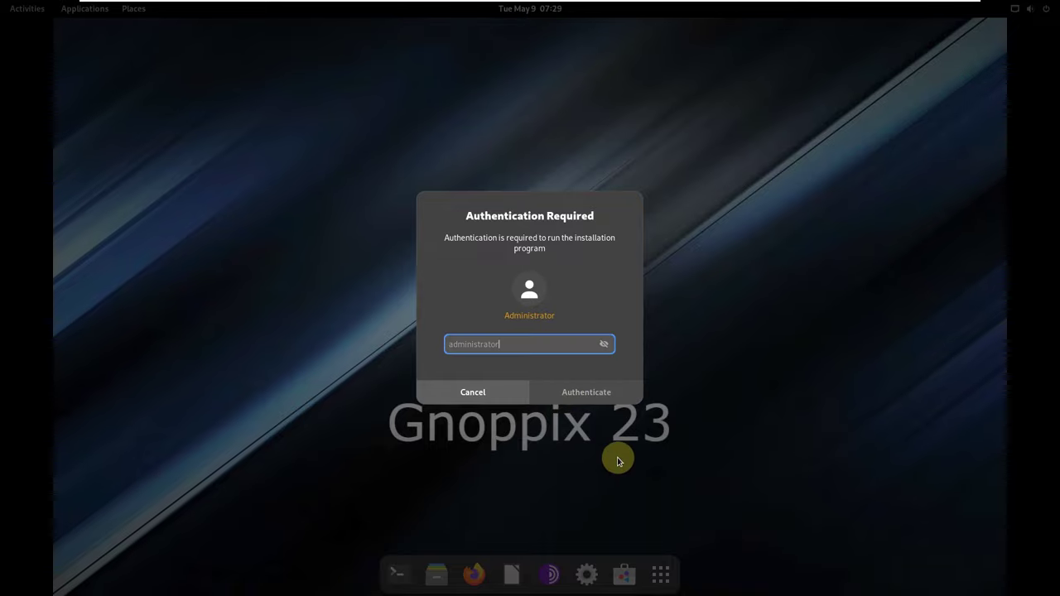
# Dismiss the installer's authentication prompt and go to page 2 of the application grid.
pyautogui.click(473, 393)
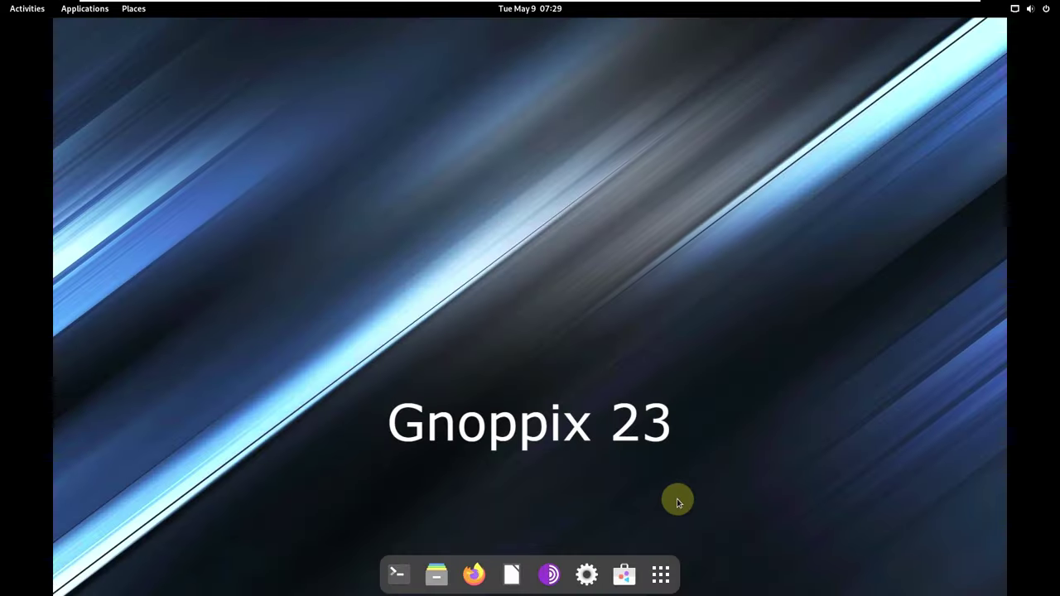
pyautogui.click(659, 571)
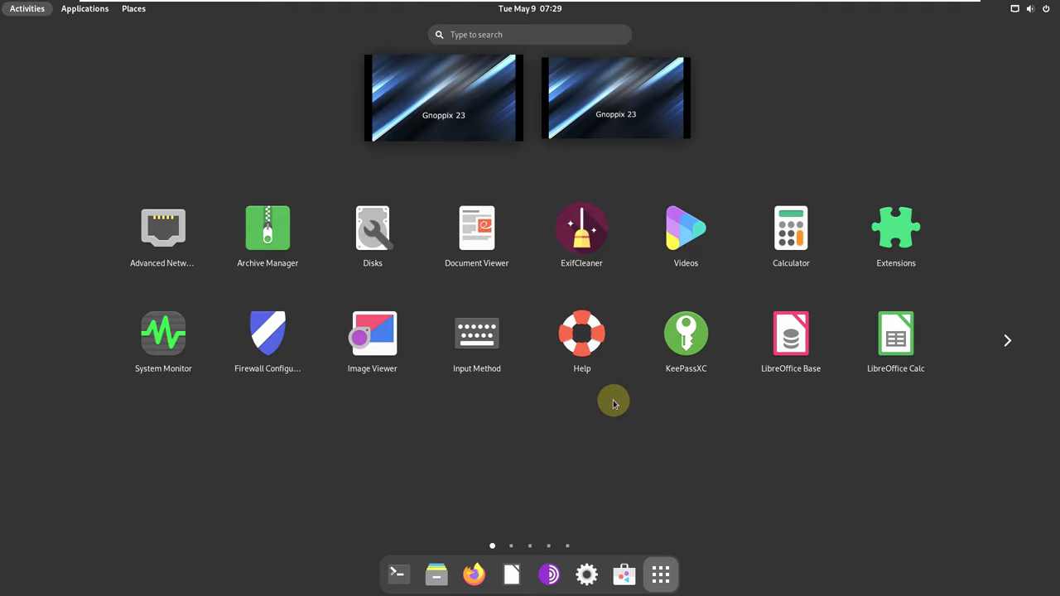
pyautogui.scroll(-1, 654, 409)
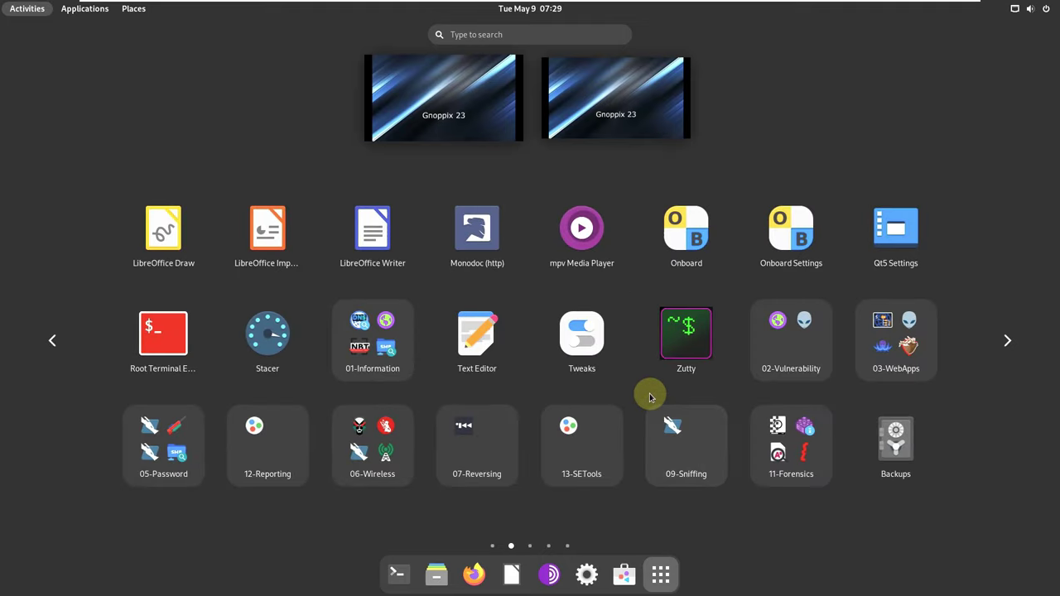
pyautogui.scroll(1, 649, 397)
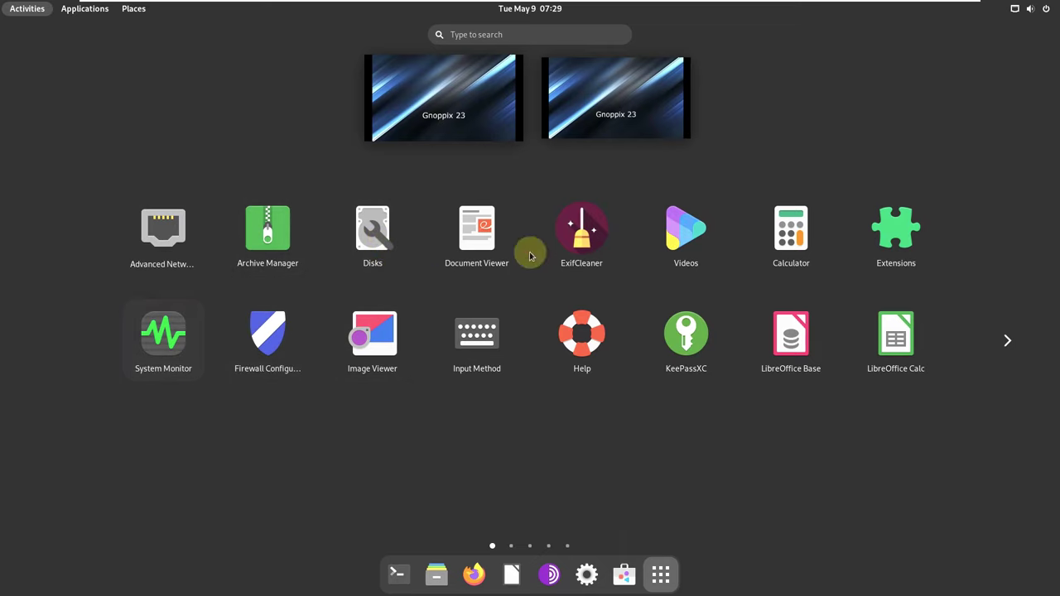
pyautogui.click(1008, 339)
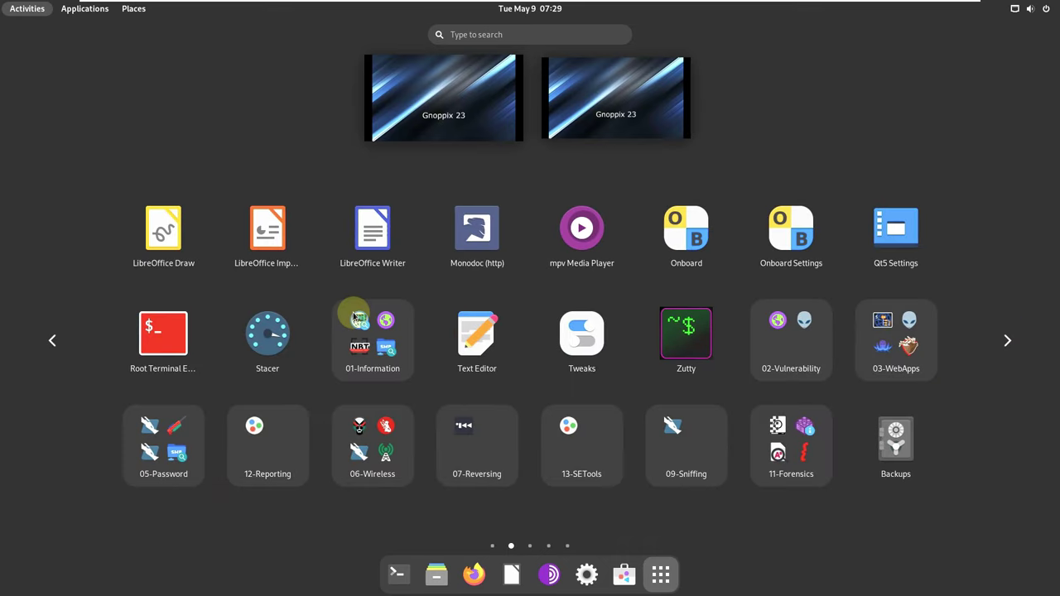
# Look inside the 01-Information tool folder, close it, and launch Tweaks.
pyautogui.click(363, 355)
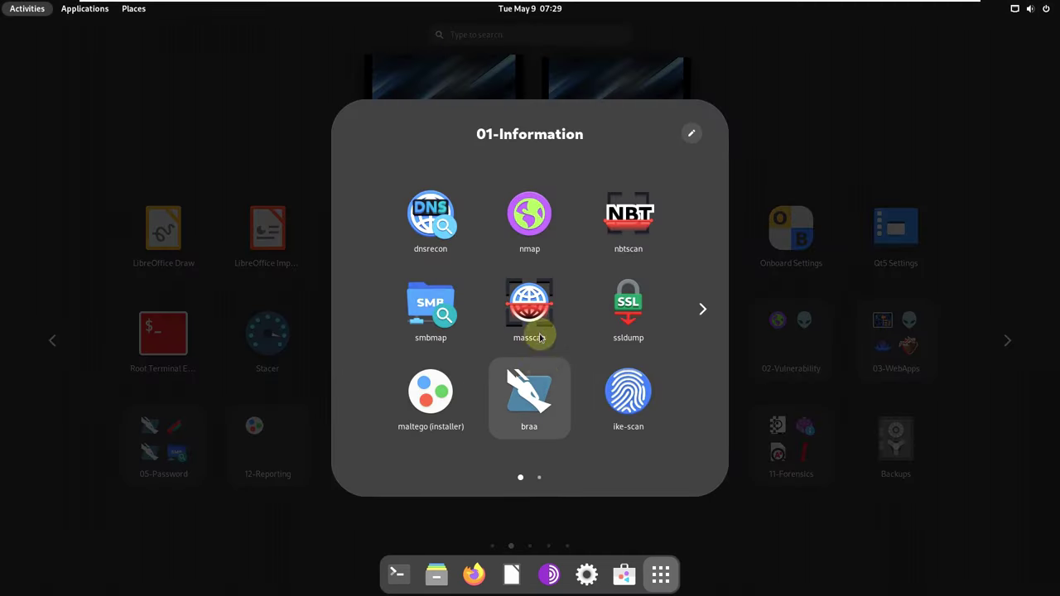
pyautogui.scroll(-1, 497, 316)
pyautogui.scroll(1, 505, 320)
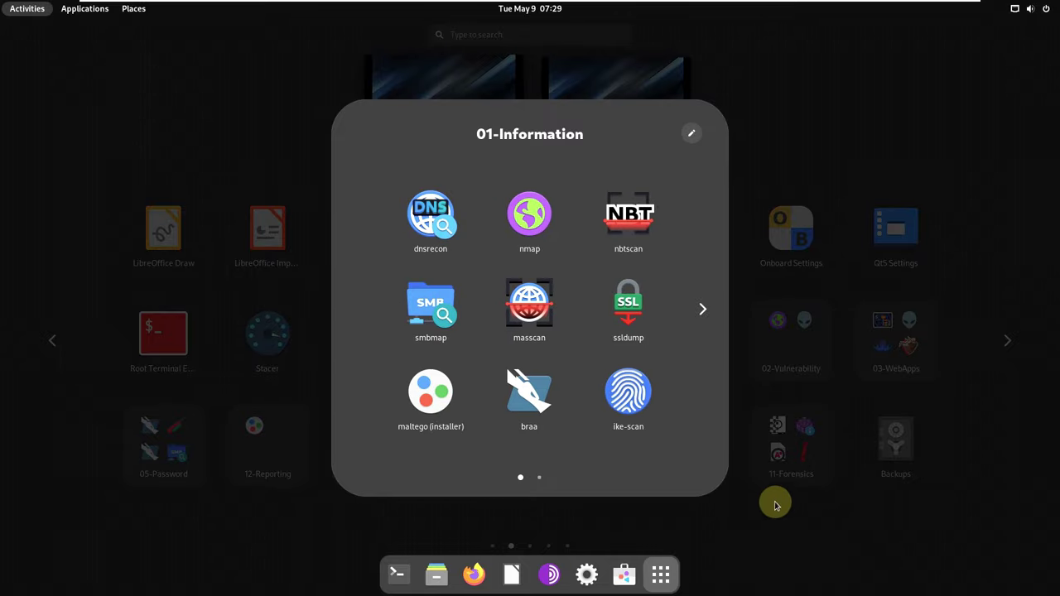
pyautogui.click(778, 511)
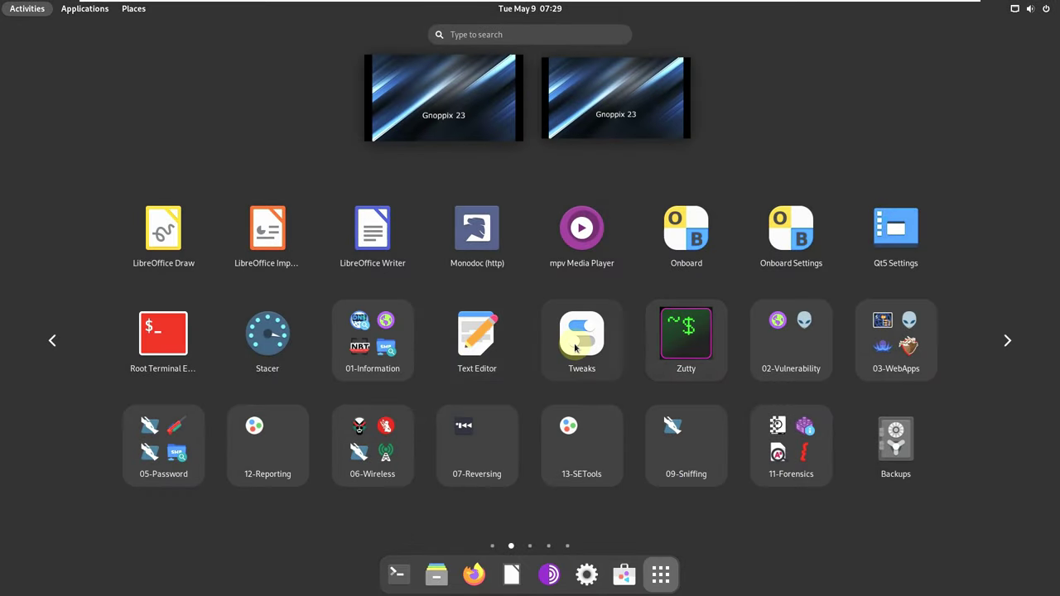
pyautogui.click(576, 341)
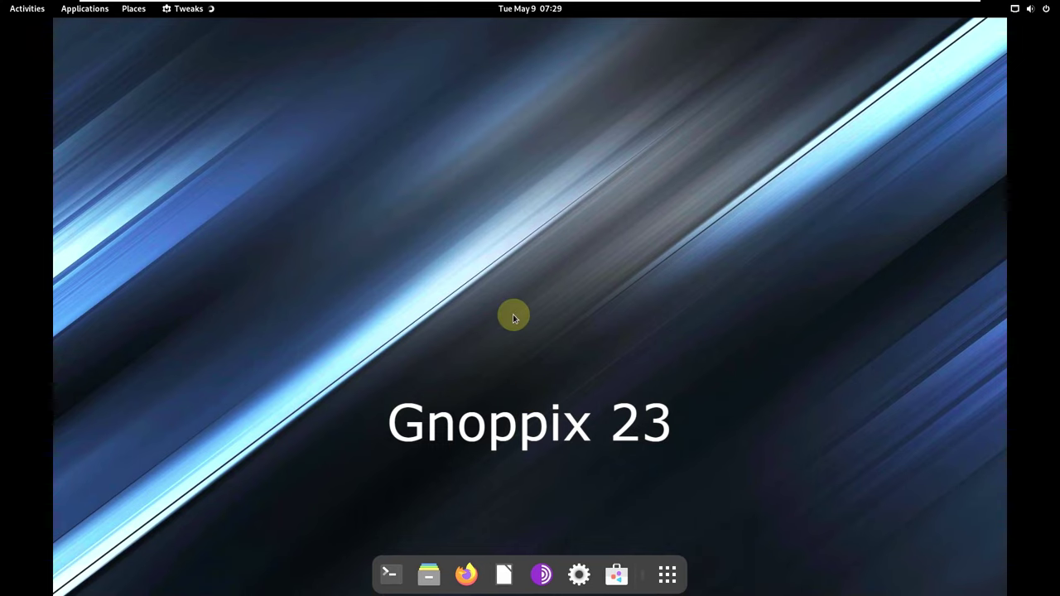
# Browse the Tweaks sections from Appearance and Fonts through Window Titlebars and Windows.
pyautogui.click(319, 175)
pyautogui.click(321, 196)
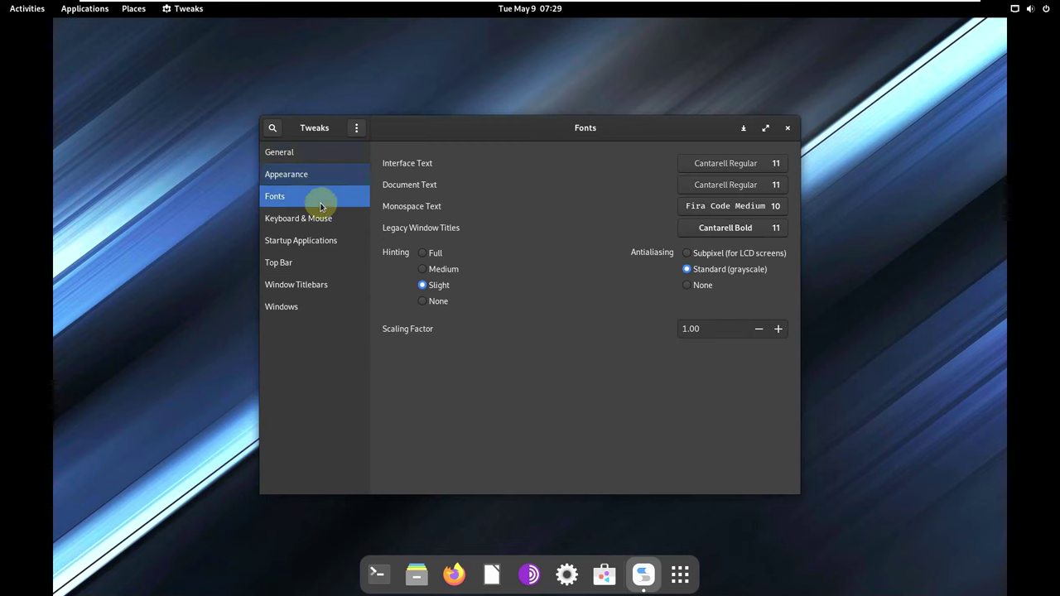
pyautogui.click(327, 218)
pyautogui.click(332, 240)
pyautogui.click(335, 263)
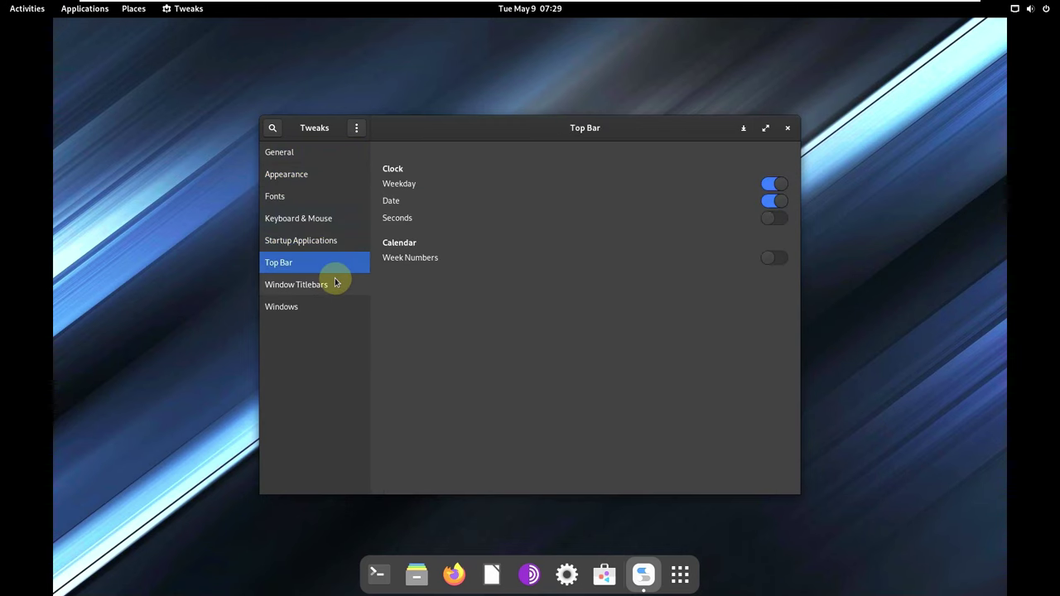
pyautogui.click(336, 284)
pyautogui.click(336, 307)
# View About Tweaks (version 42.beta), then close it and the Tweaks window.
pyautogui.click(357, 128)
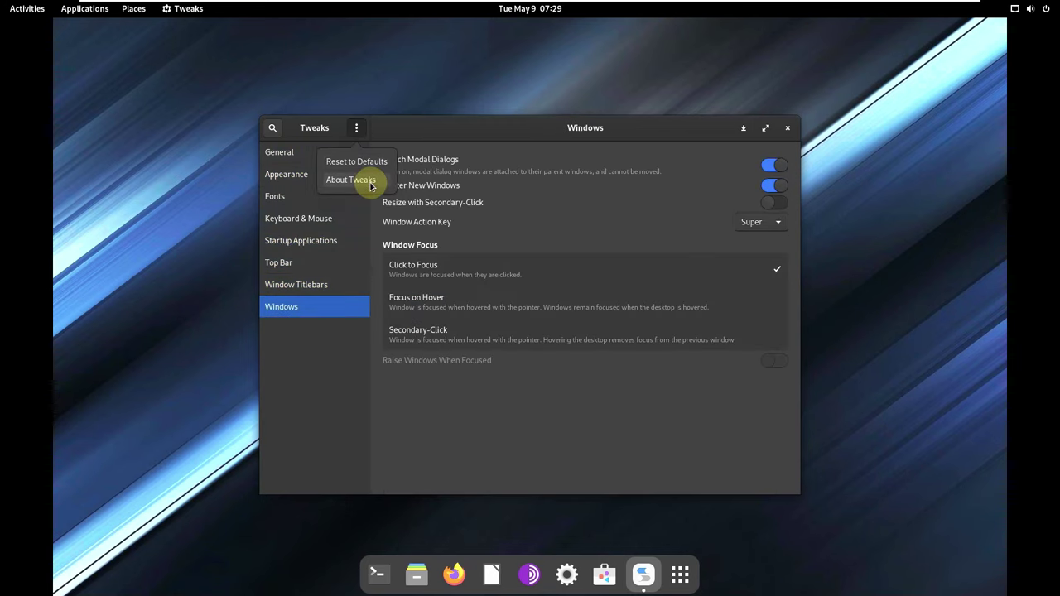
pyautogui.click(366, 179)
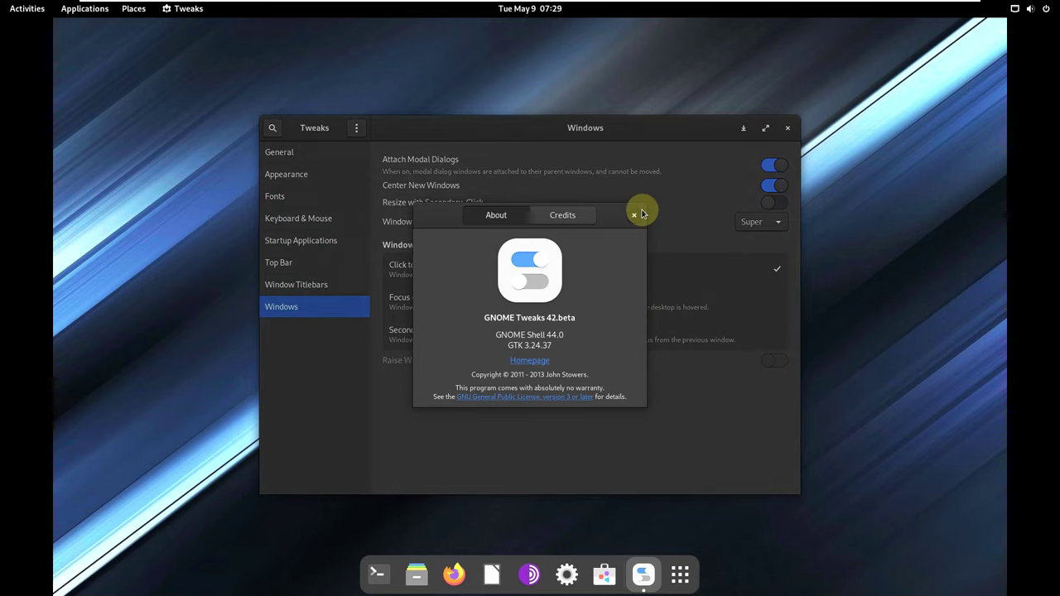
pyautogui.click(634, 215)
pyautogui.click(788, 127)
# Open the application grid and browse the 01-Information, 02-Vulnerability and 03-WebApps folders.
pyautogui.click(656, 574)
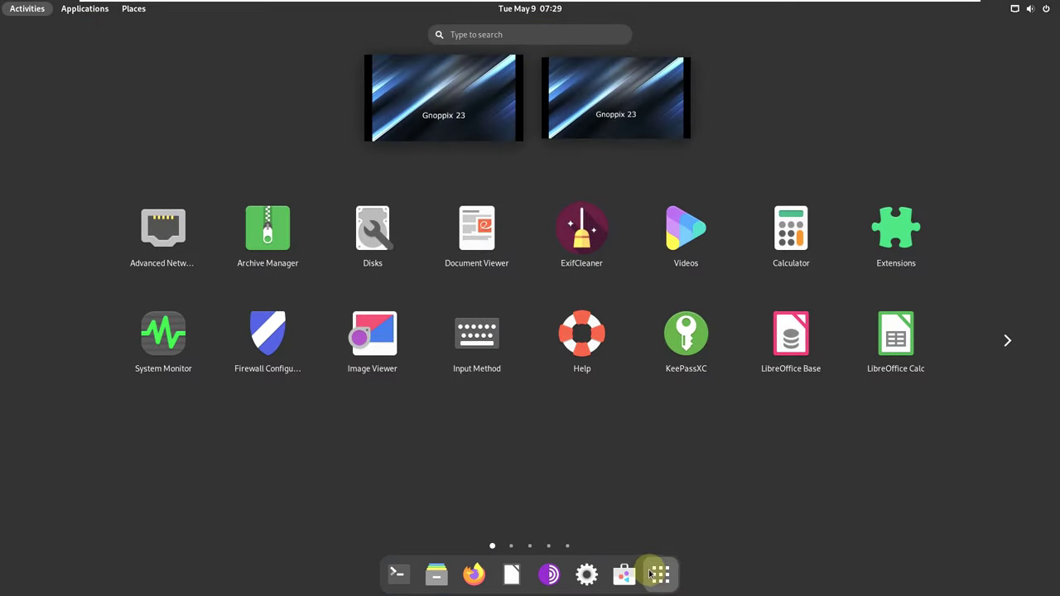
pyautogui.scroll(-1, 793, 358)
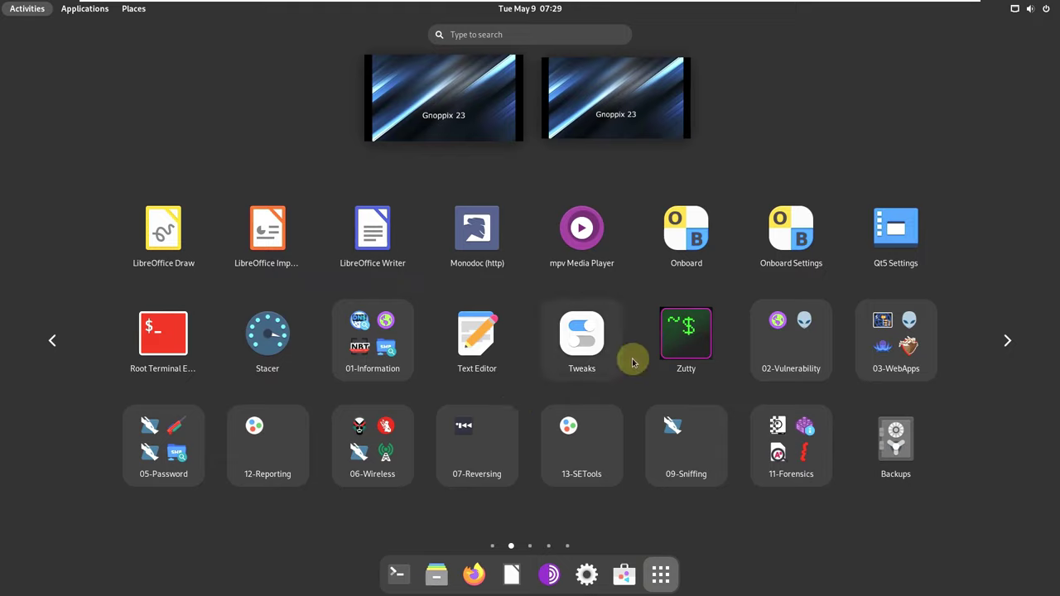
pyautogui.click(394, 372)
pyautogui.scroll(-1, 588, 344)
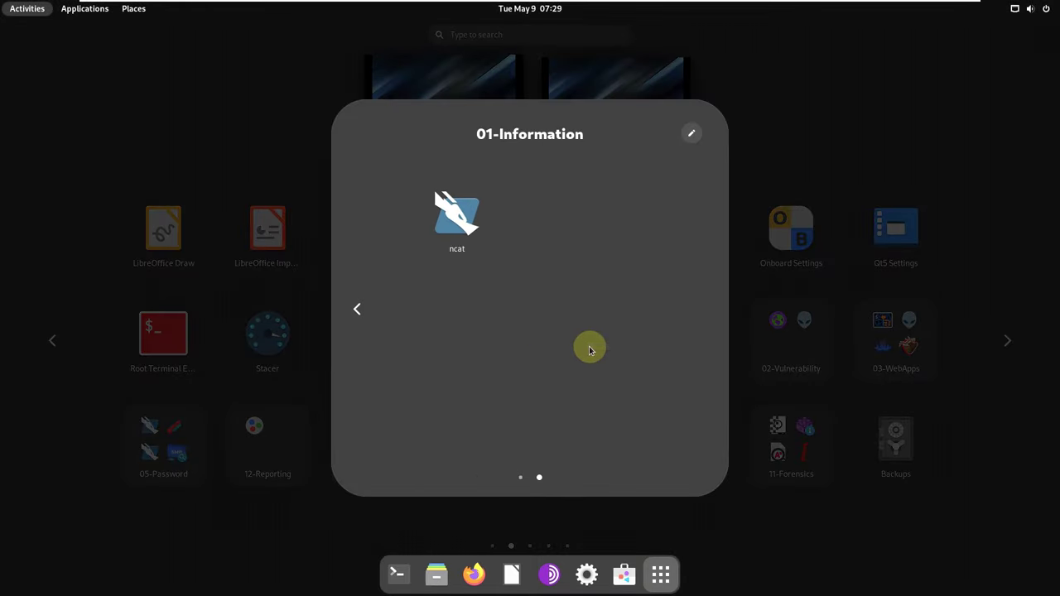
pyautogui.click(802, 387)
pyautogui.click(798, 339)
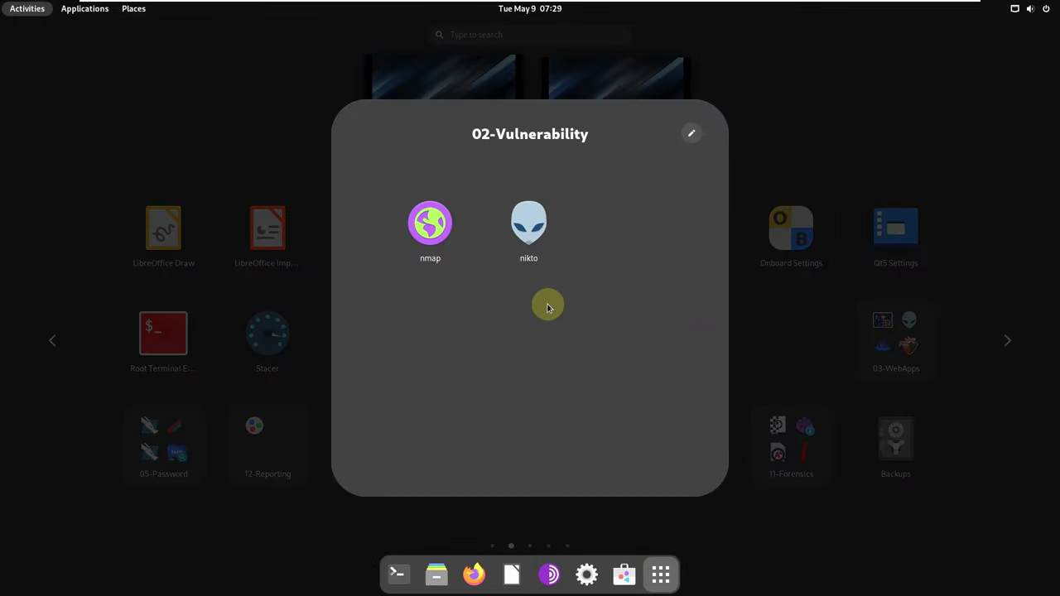
pyautogui.click(942, 392)
pyautogui.click(911, 344)
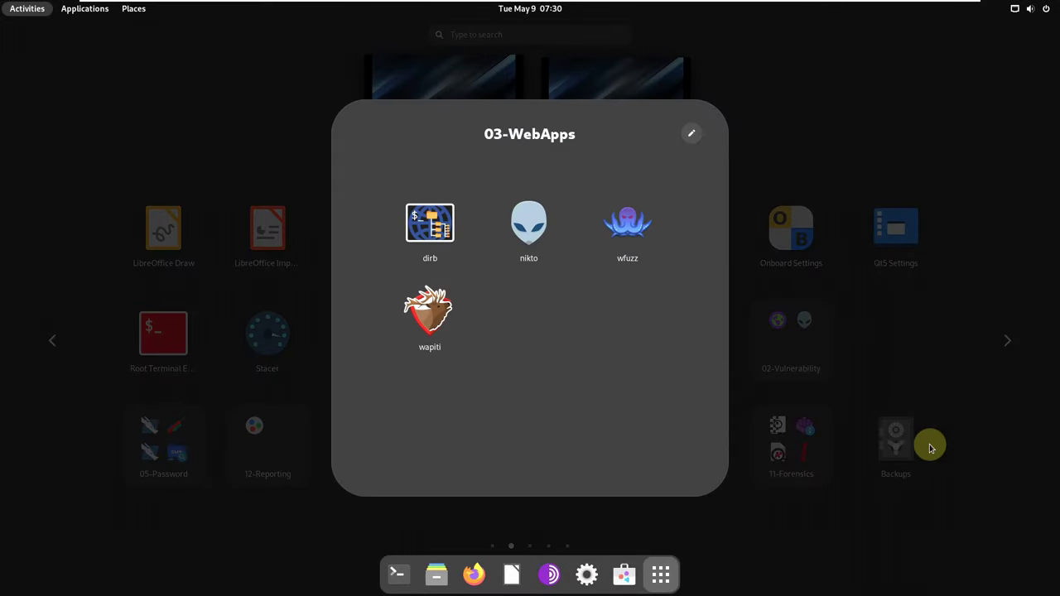
pyautogui.click(934, 443)
# Browse the 05-Password, 12-Reporting and 06-Wireless tool folders.
pyautogui.click(178, 439)
pyautogui.scroll(-1, 620, 413)
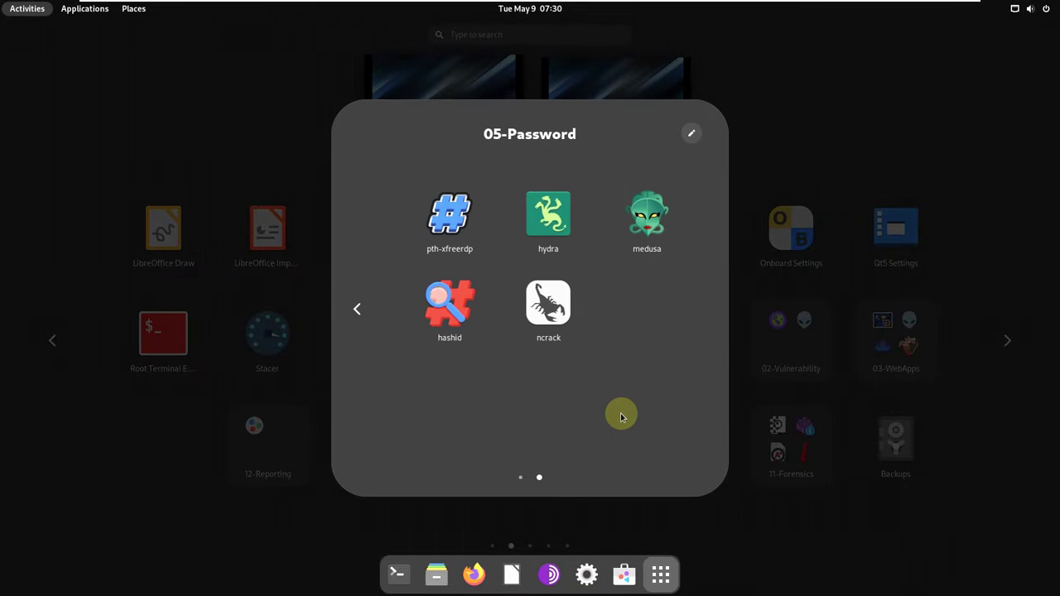
pyautogui.click(772, 522)
pyautogui.click(281, 453)
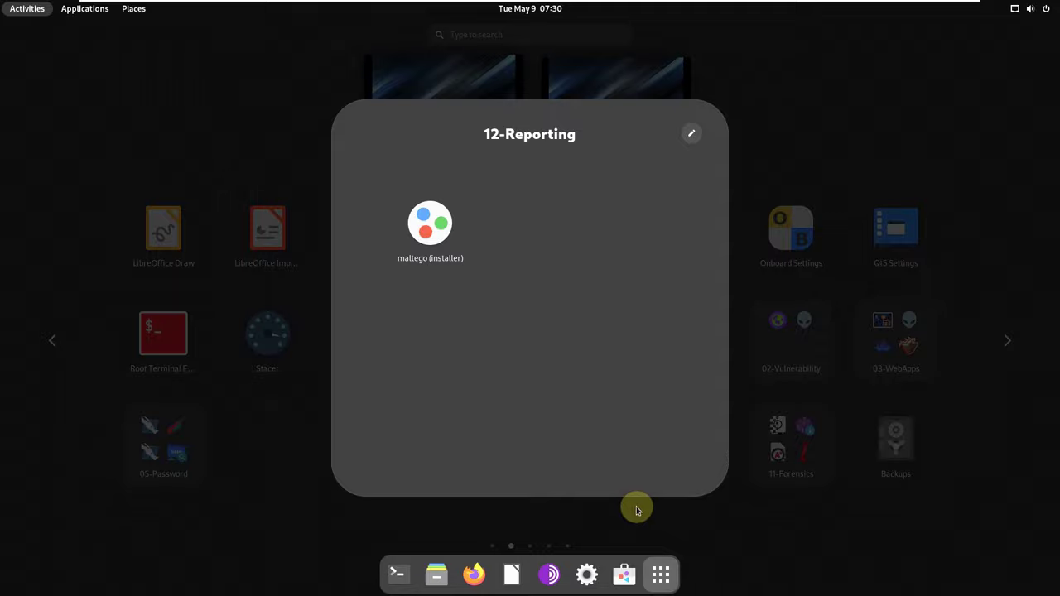
pyautogui.click(649, 528)
pyautogui.click(390, 466)
pyautogui.scroll(-1, 485, 318)
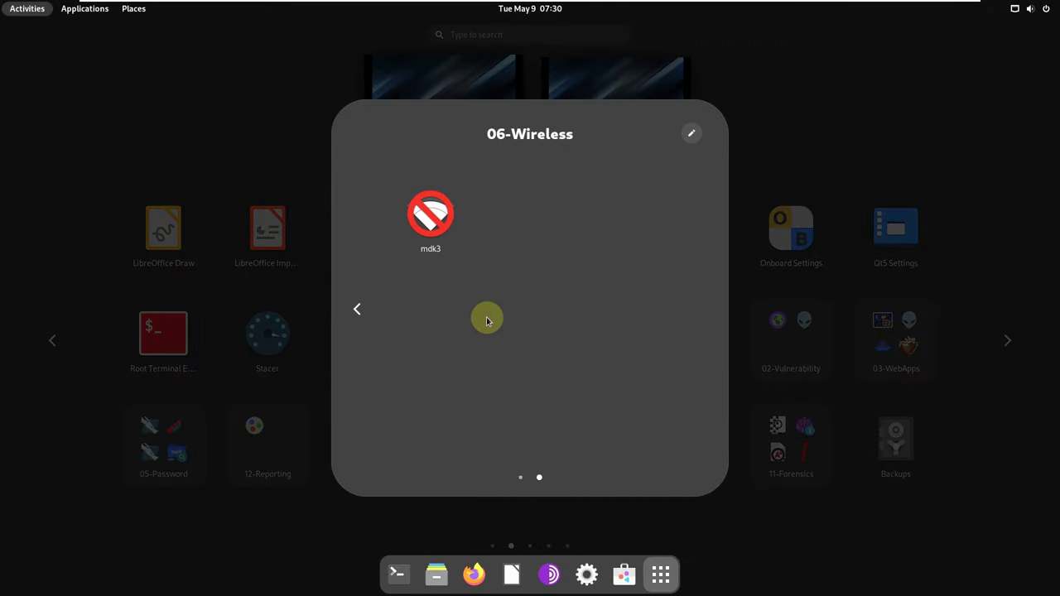
pyautogui.scroll(1, 485, 318)
pyautogui.click(752, 513)
# Browse the 07-Reversing, 13-SETools and 09-Sniffing tool folders.
pyautogui.click(485, 451)
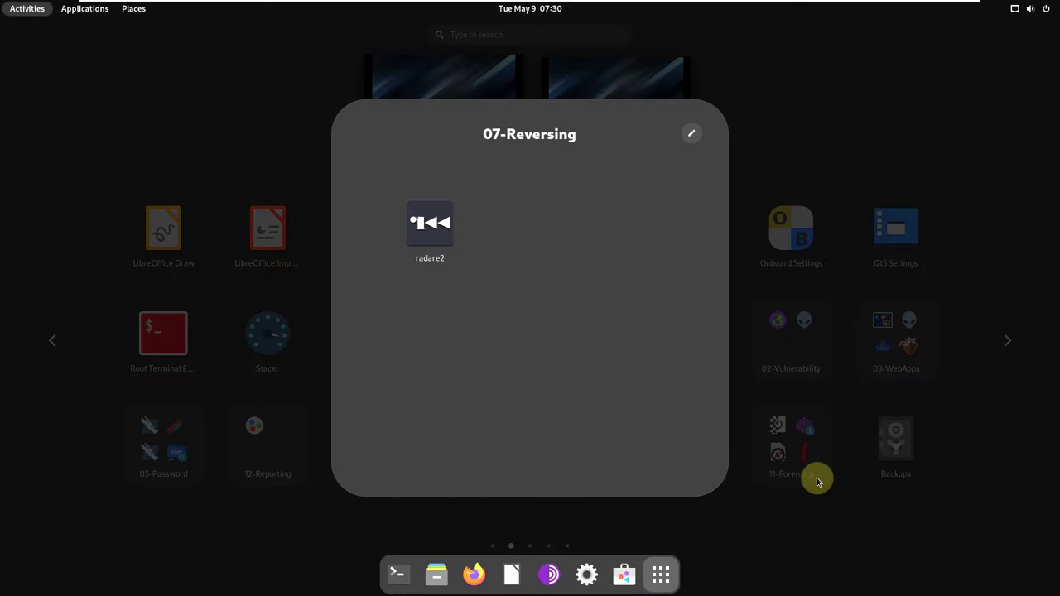
pyautogui.click(816, 481)
pyautogui.click(582, 448)
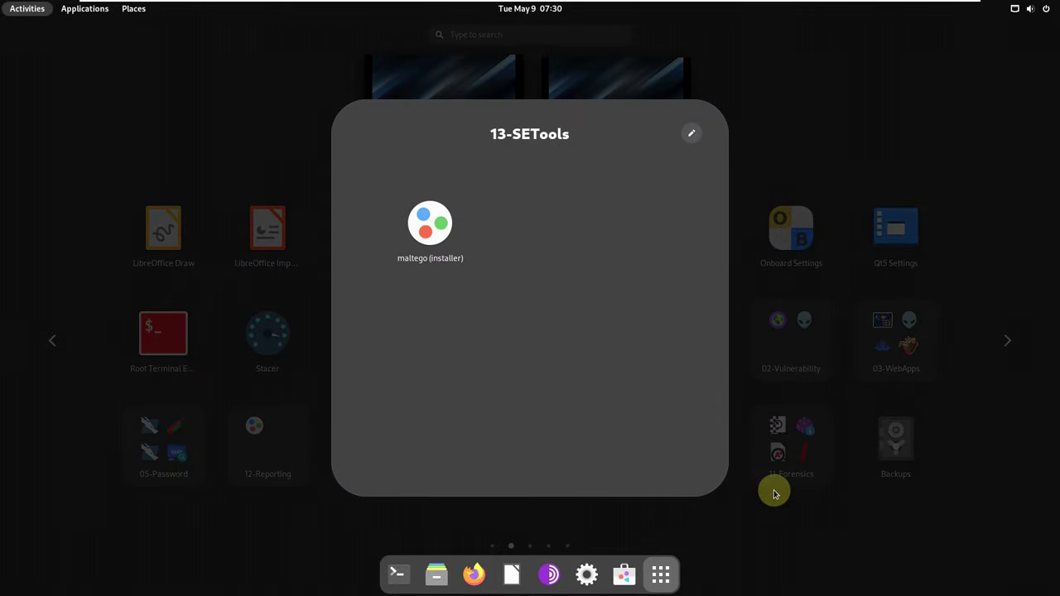
pyautogui.click(774, 495)
pyautogui.click(711, 429)
pyautogui.click(797, 474)
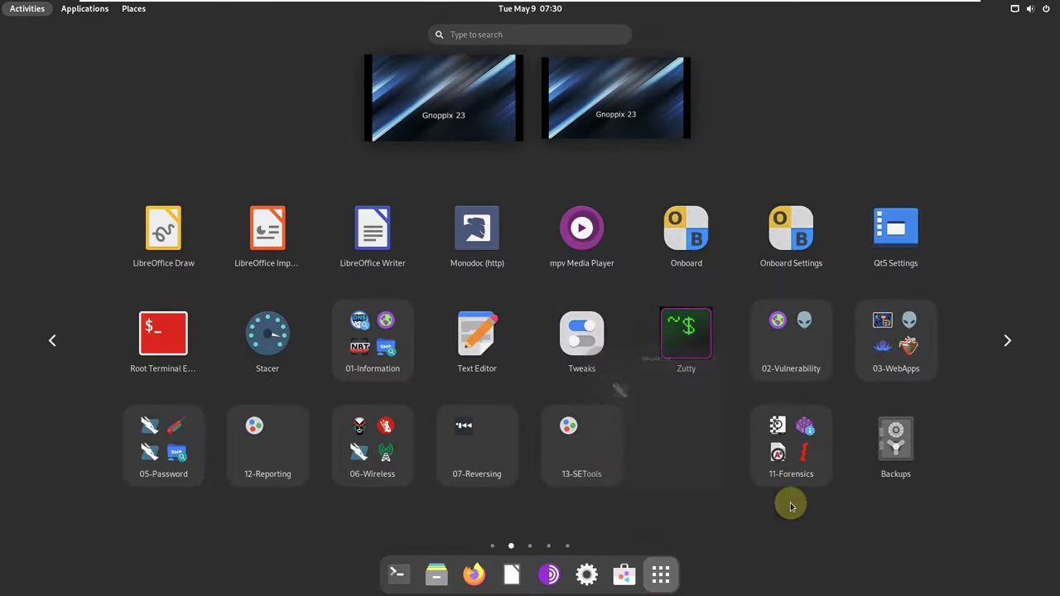
# Open the 11-Forensics folder, page forward through its tools, and close it.
pyautogui.click(788, 480)
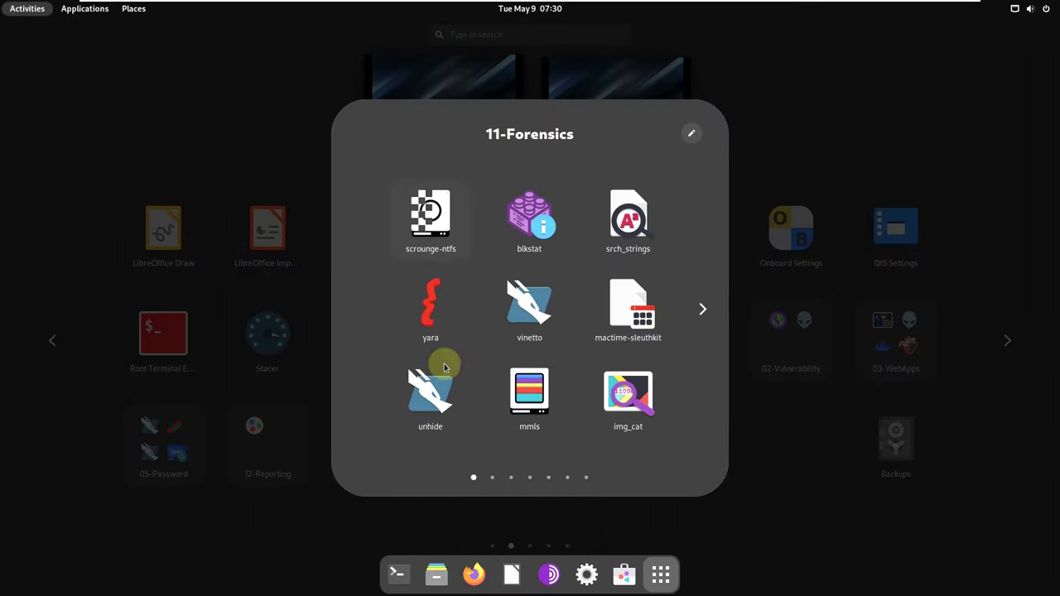
pyautogui.scroll(-1, 703, 414)
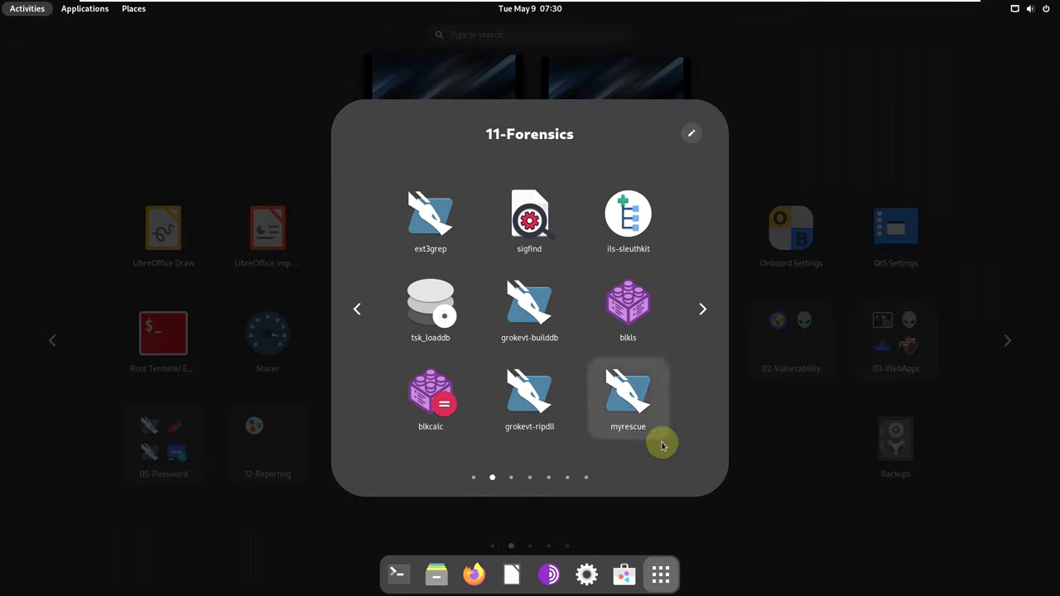
pyautogui.scroll(-1, 661, 446)
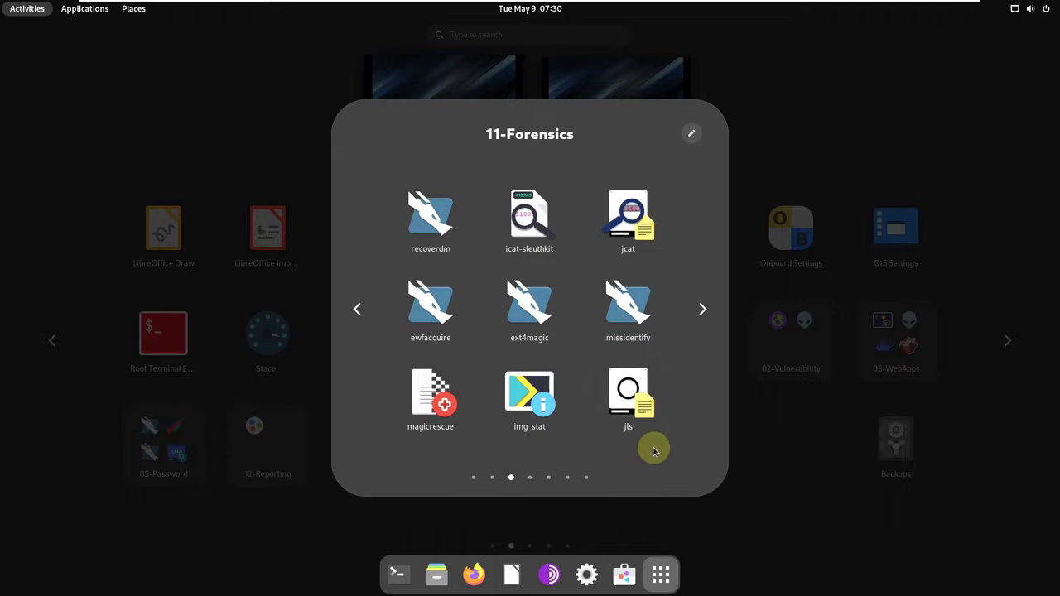
pyautogui.scroll(-2, 653, 447)
pyautogui.scroll(-1, 653, 450)
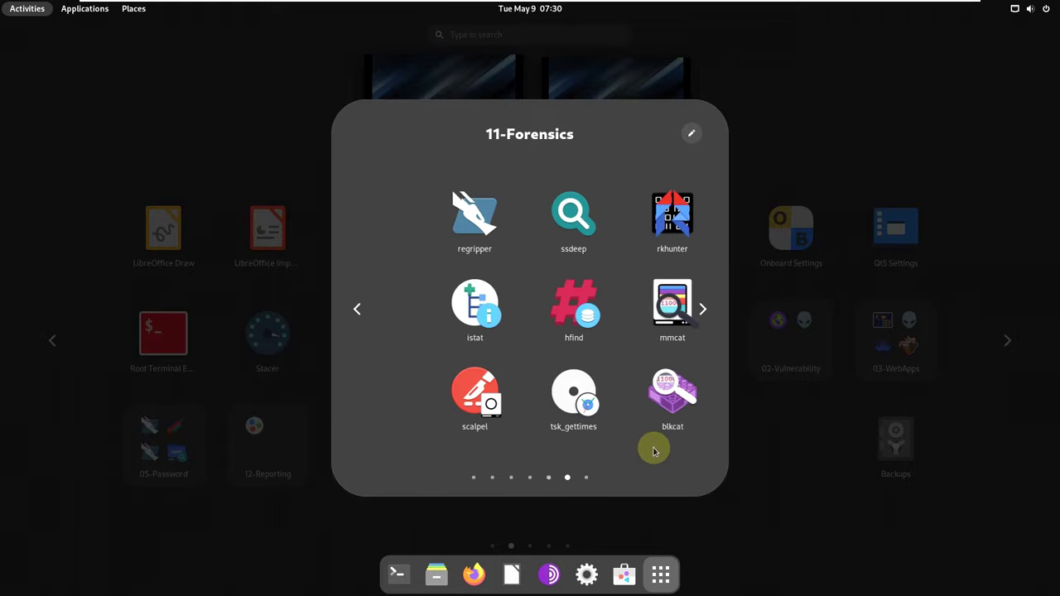
pyautogui.scroll(-1, 654, 450)
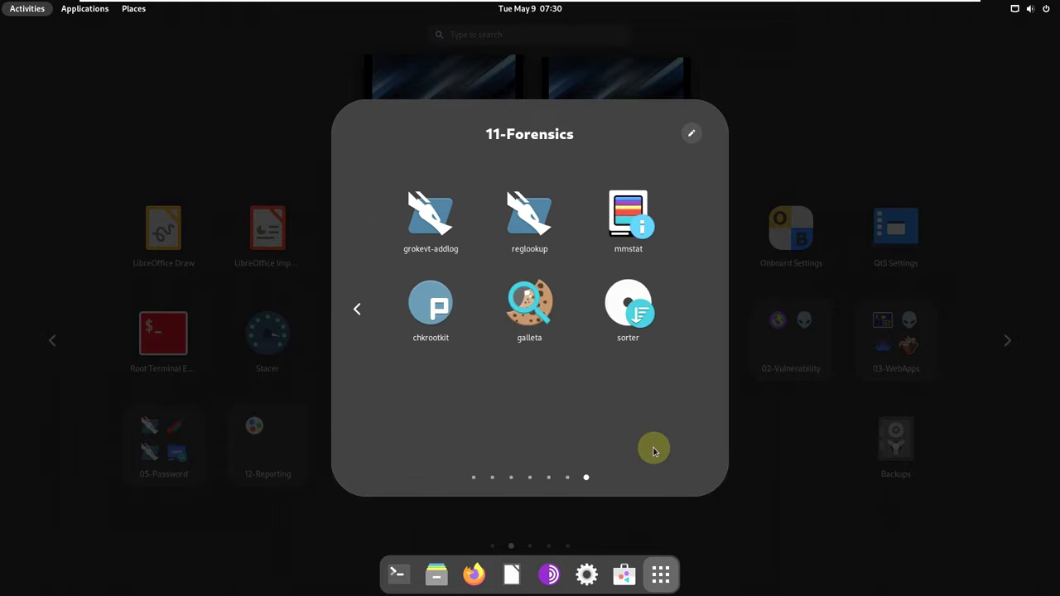
pyautogui.click(795, 495)
# Reopen 11-Forensics to page back through it, close it, and move to the GParted/Install Gnoppix page.
pyautogui.scroll(-1, 795, 491)
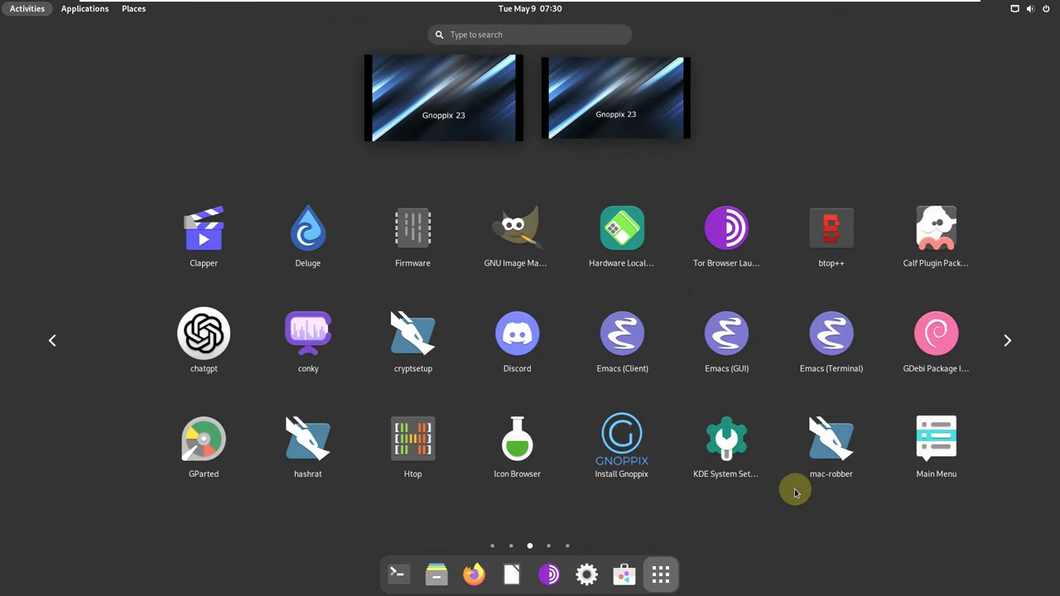
pyautogui.scroll(1, 782, 485)
pyautogui.click(770, 474)
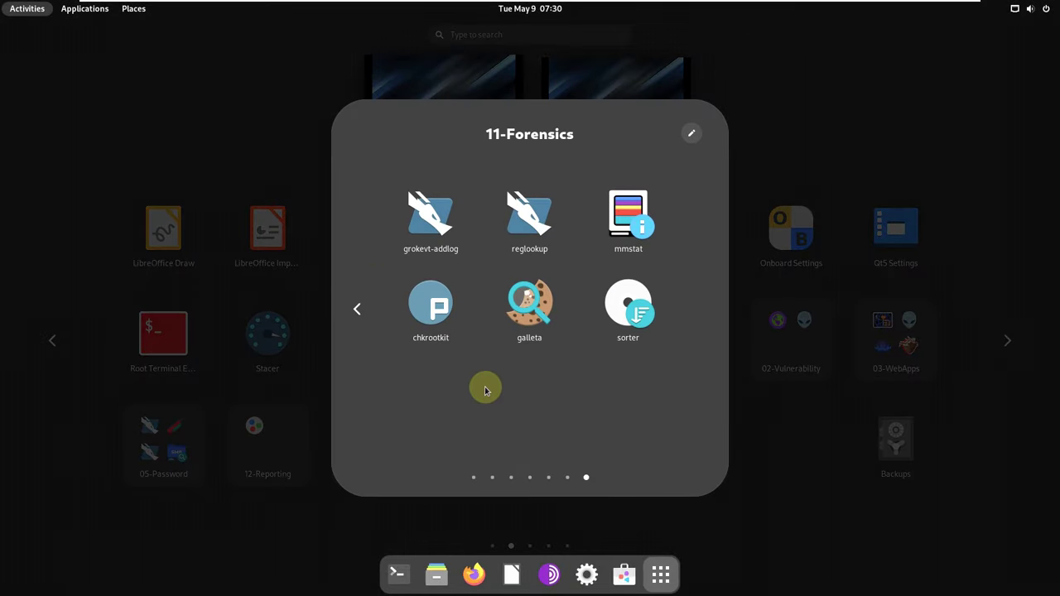
pyautogui.scroll(1, 485, 342)
pyautogui.scroll(4, 489, 349)
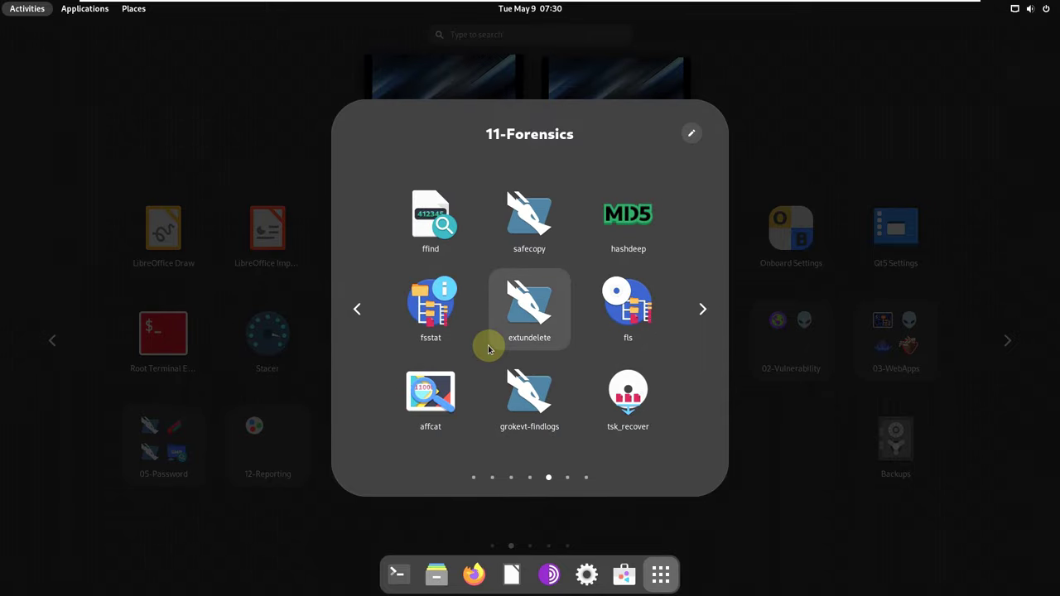
pyautogui.scroll(1, 488, 349)
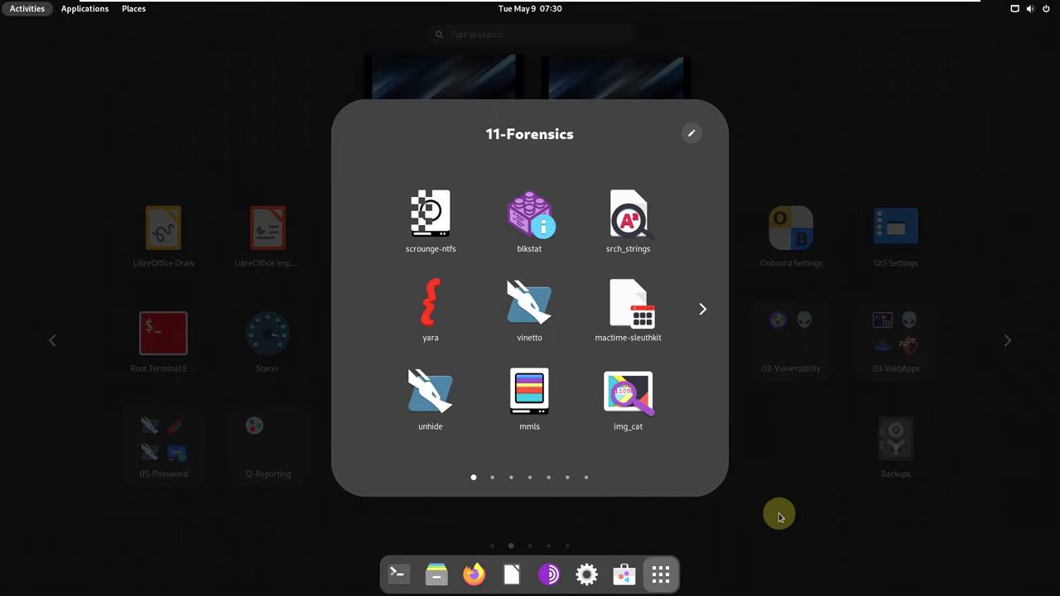
pyautogui.click(778, 511)
pyautogui.scroll(-1, 856, 462)
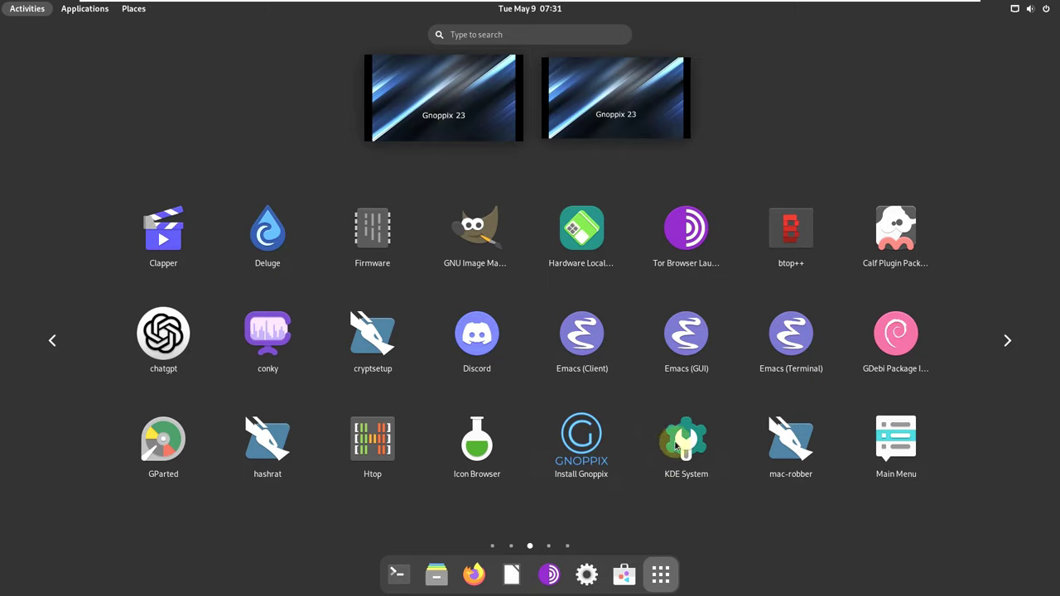
# Launch GNOME Software from the dock, maximise it to full screen, and glance at its options menu.
pyautogui.scroll(-1, 683, 367)
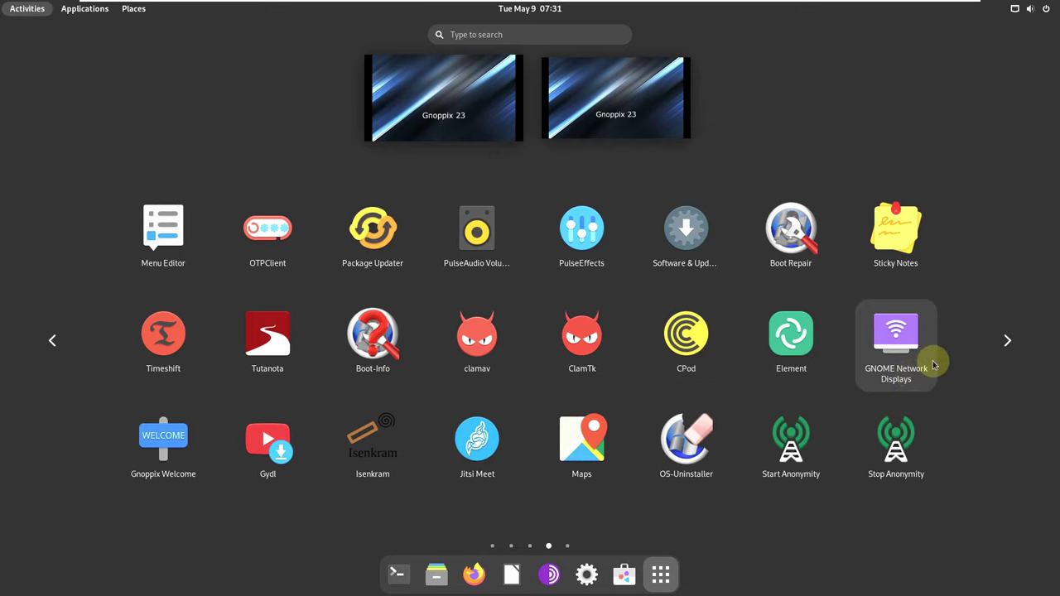
pyautogui.scroll(-1, 936, 360)
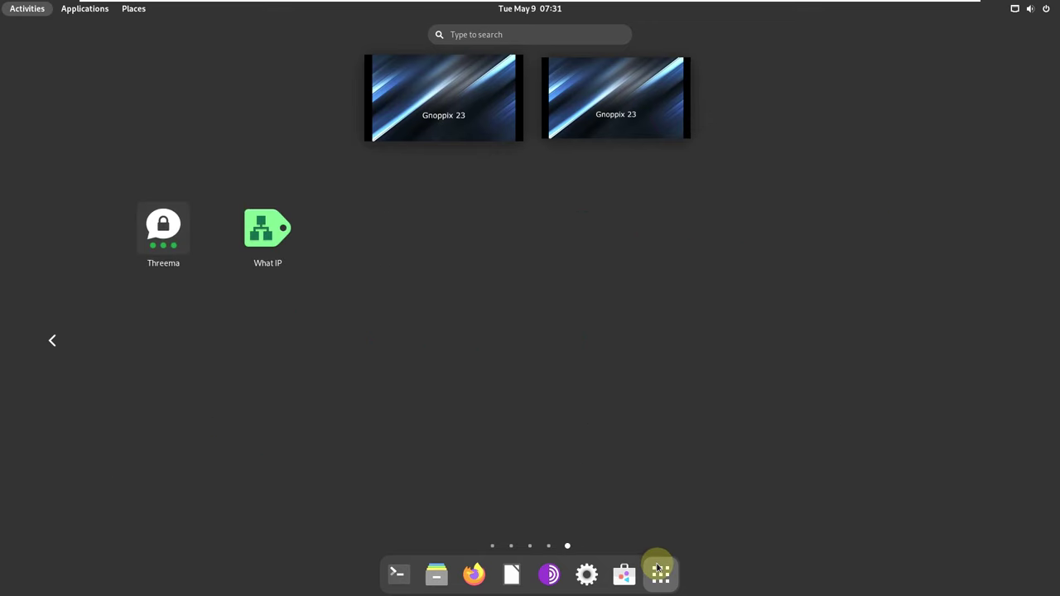
pyautogui.click(624, 574)
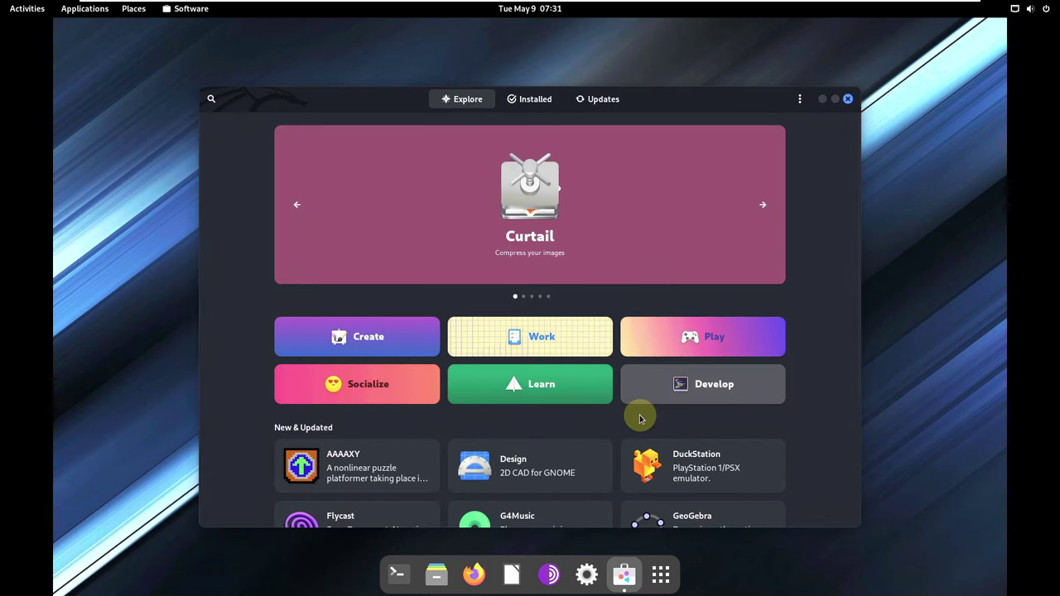
pyautogui.doubleClick(670, 100)
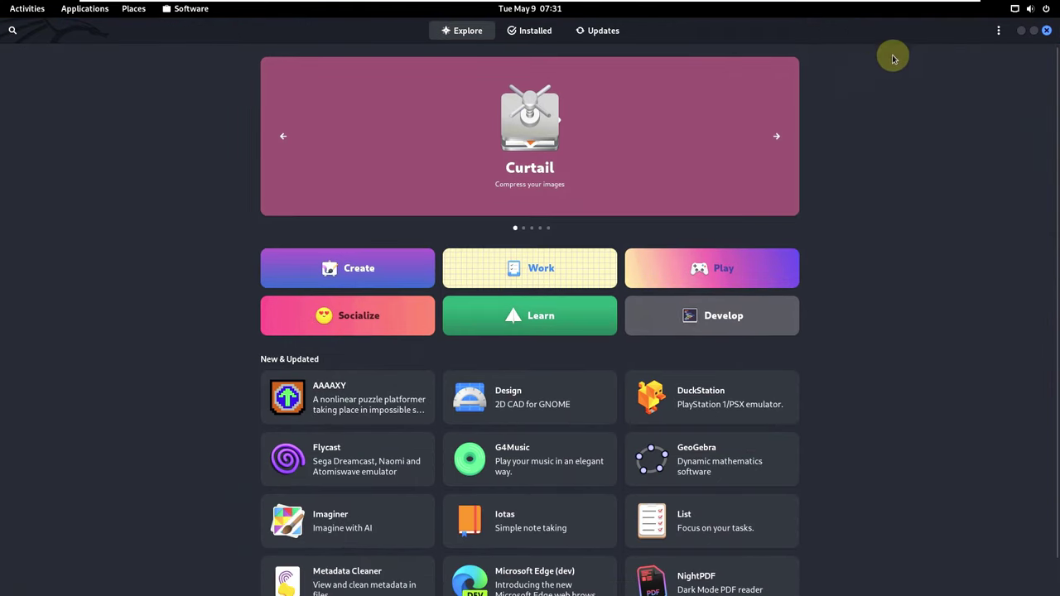
pyautogui.click(998, 31)
pyautogui.press('Escape')
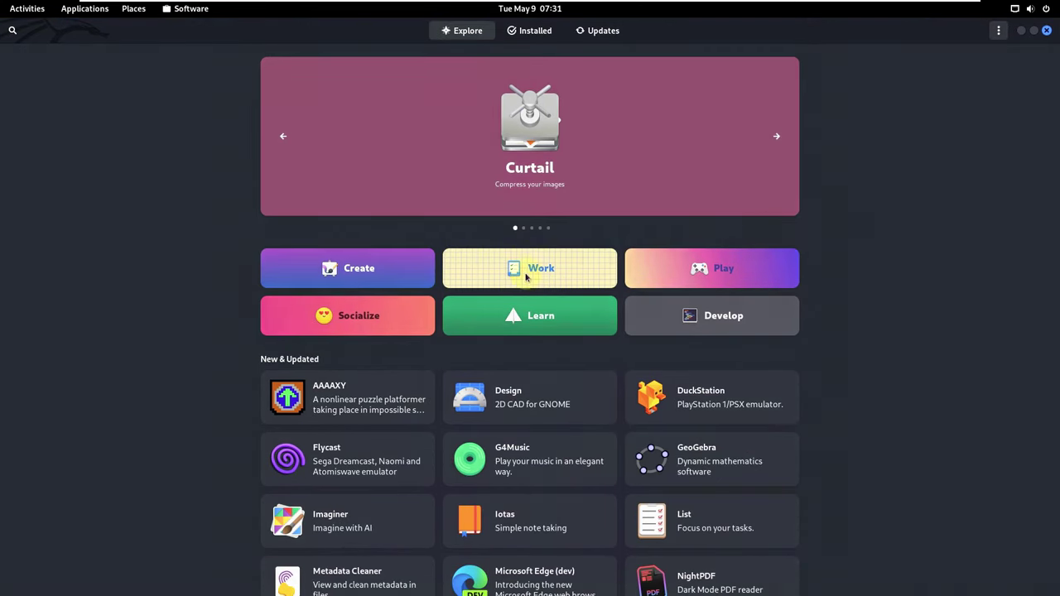
pyautogui.click(613, 159)
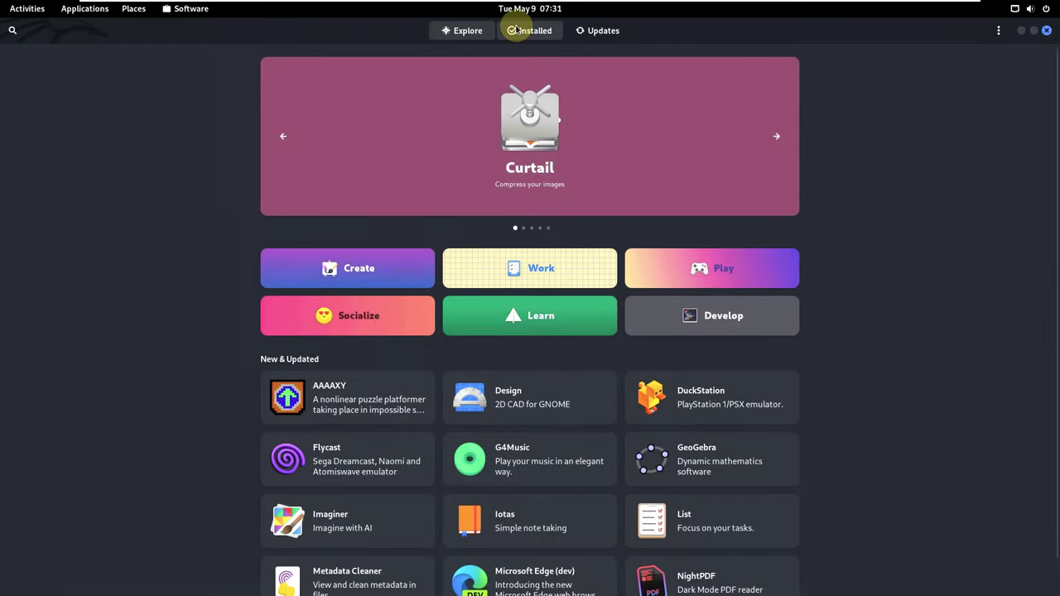
pyautogui.click(516, 30)
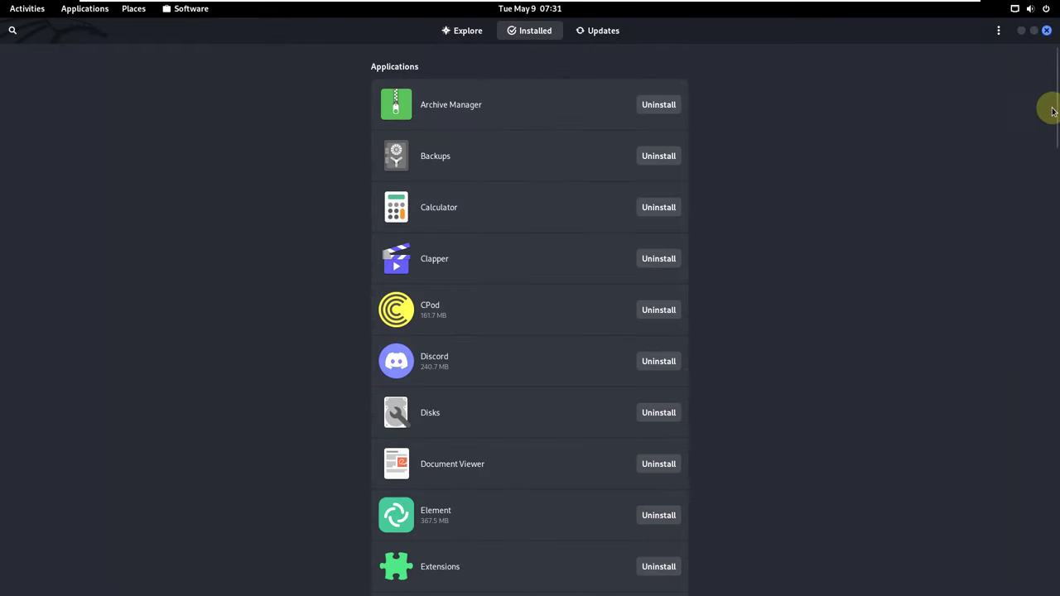
pyautogui.moveTo(1055, 124); pyautogui.dragTo(1025, 81)
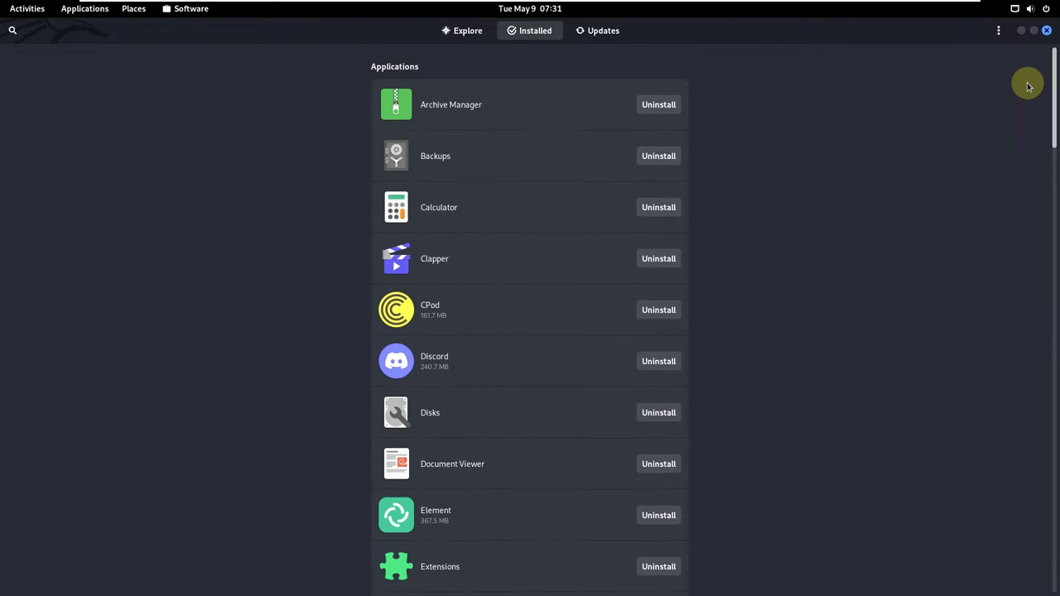
pyautogui.click(456, 214)
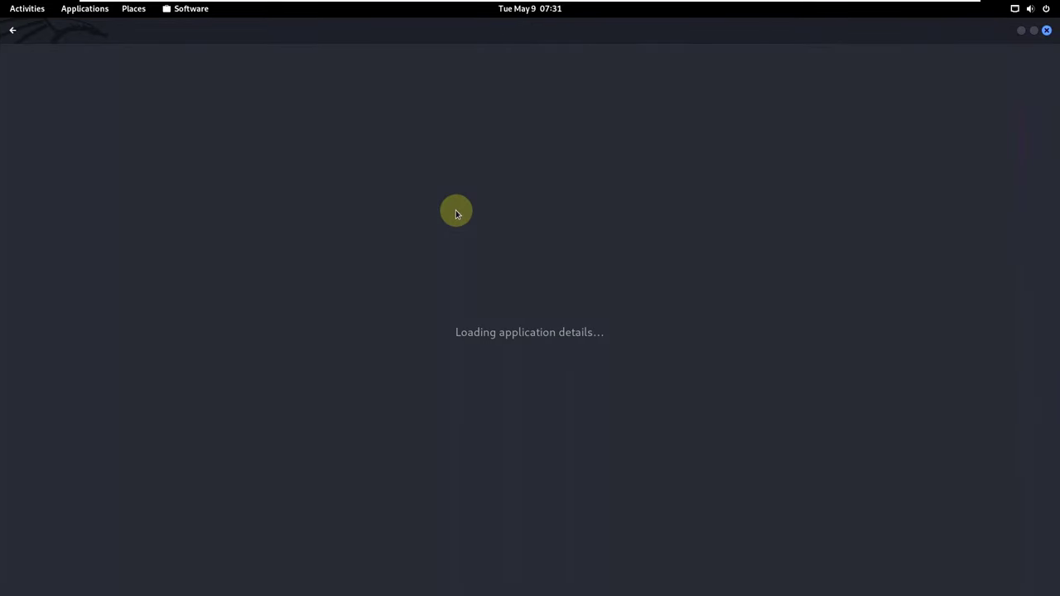
pyautogui.scroll(-4, 456, 366)
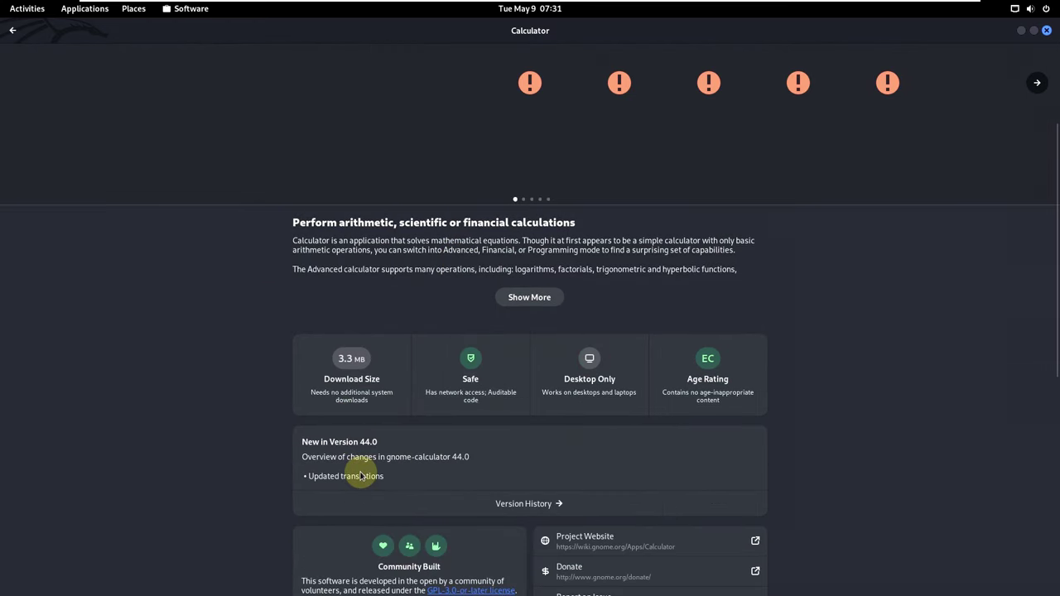
pyautogui.click(13, 30)
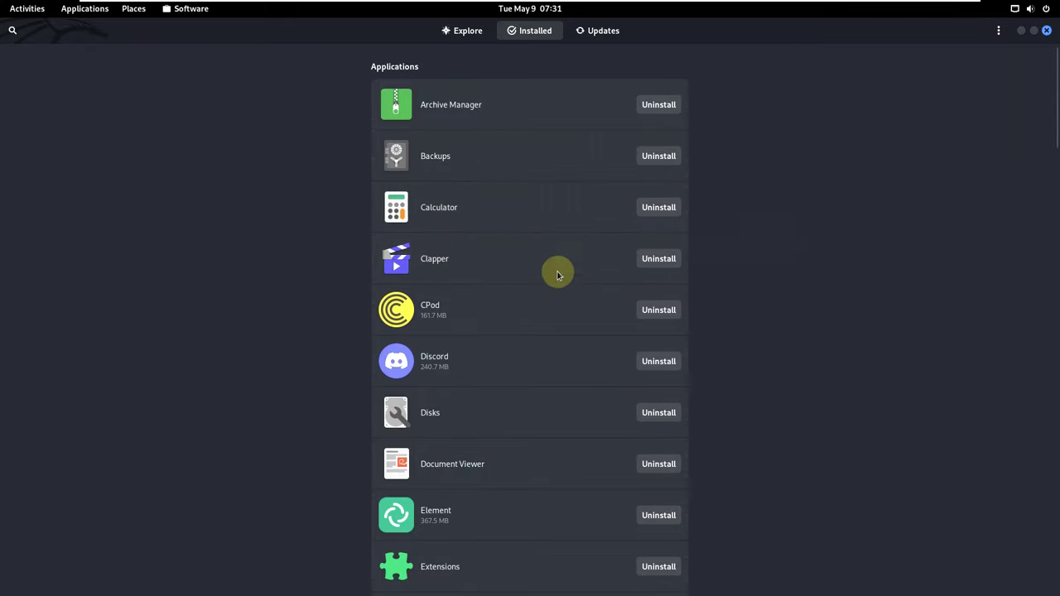
pyautogui.scroll(-1, 515, 284)
pyautogui.scroll(-2, 439, 315)
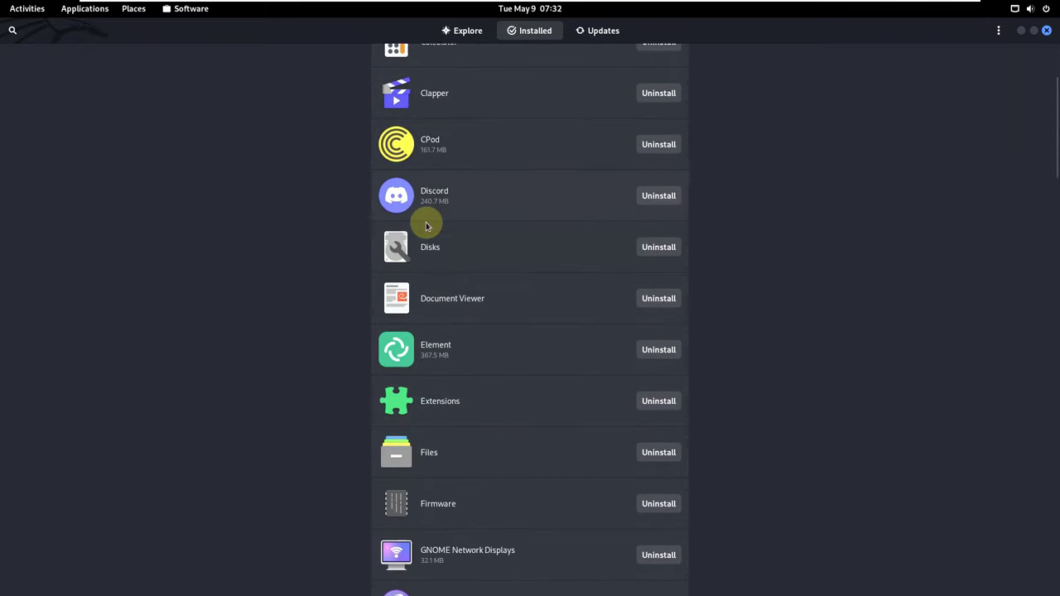
pyautogui.scroll(-1, 549, 395)
pyautogui.scroll(-4, 762, 348)
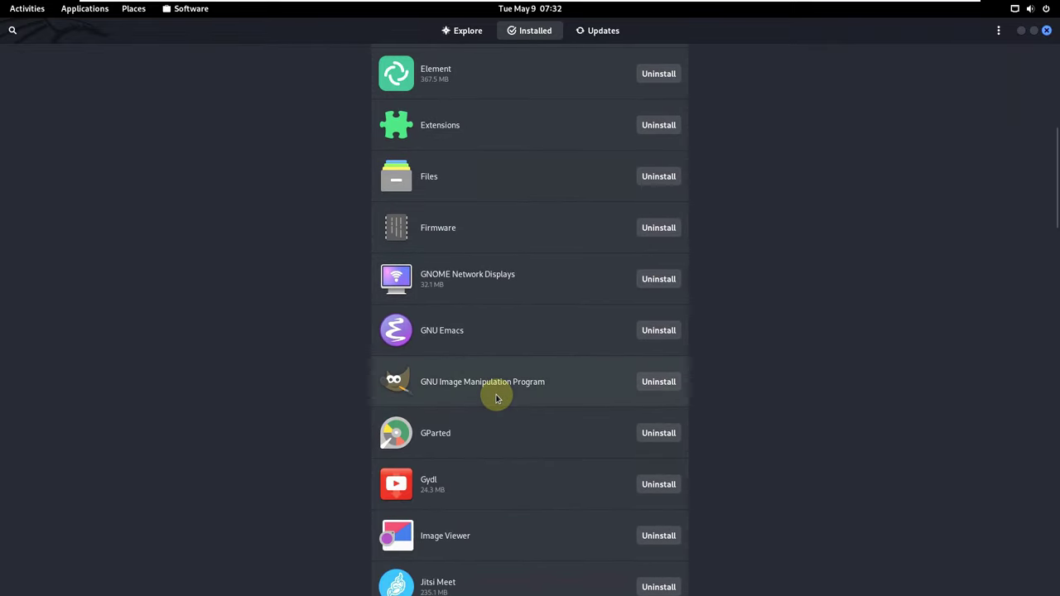
pyautogui.click(495, 394)
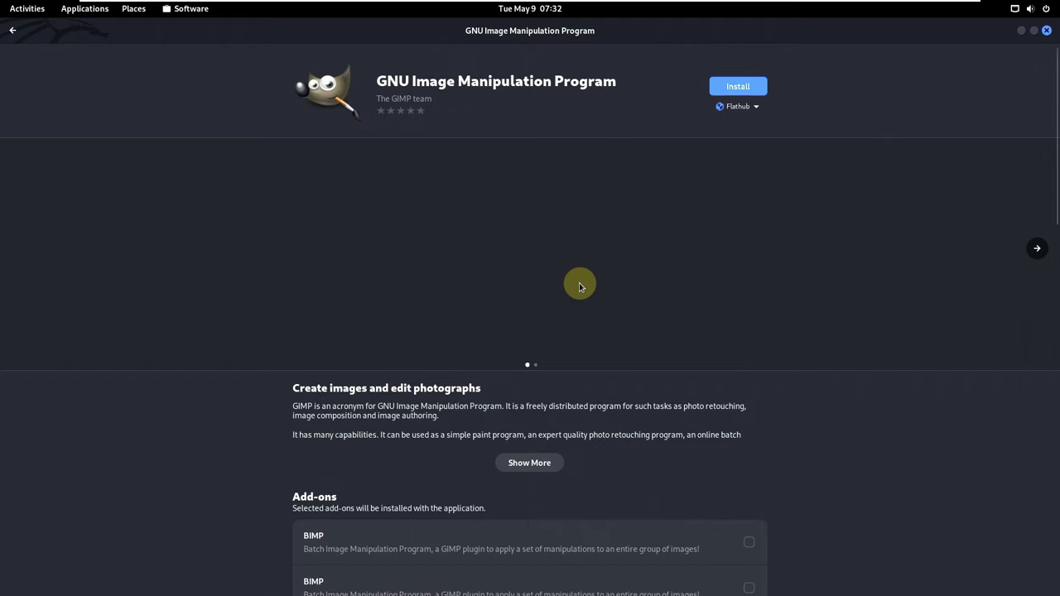
pyautogui.scroll(-2, 584, 282)
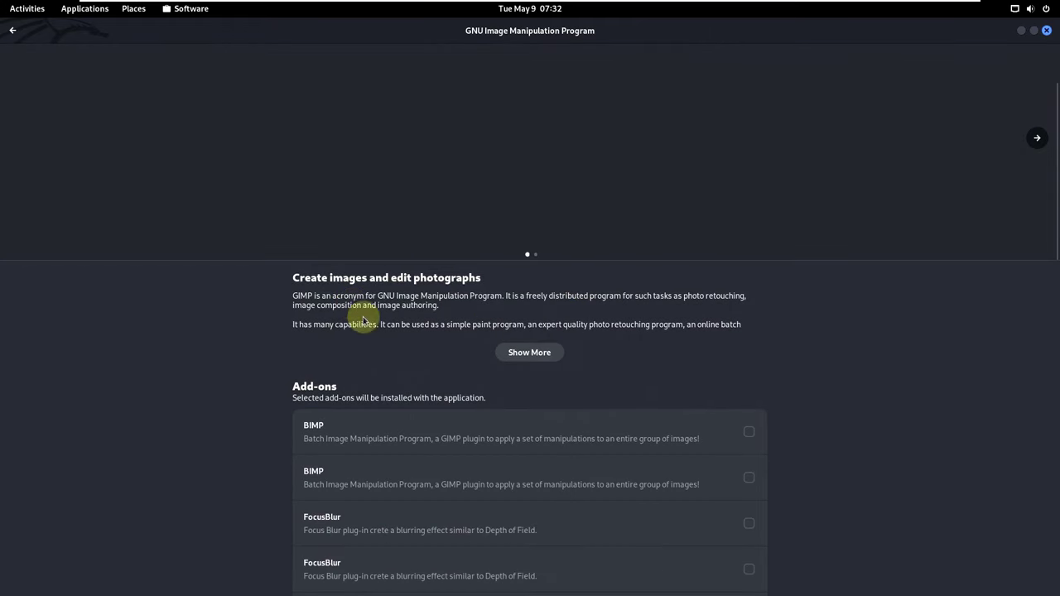
pyautogui.scroll(-10, 423, 397)
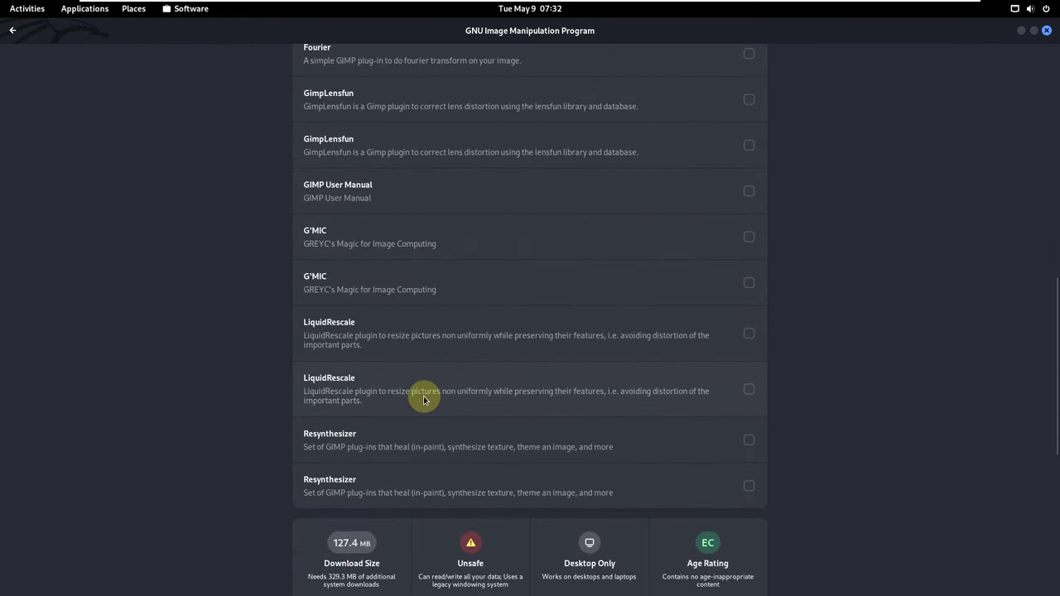
pyautogui.scroll(-5, 423, 400)
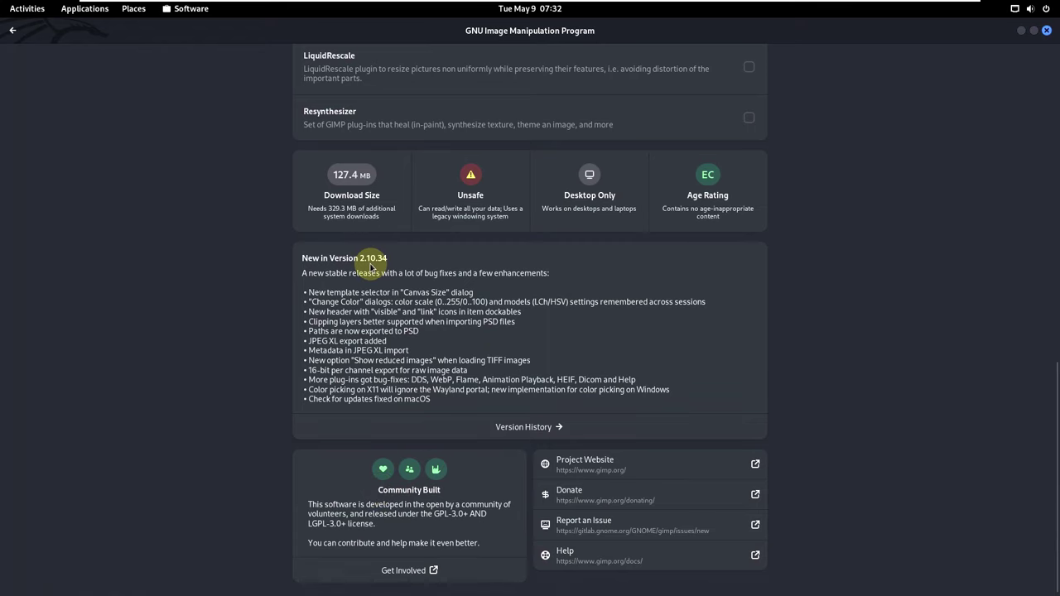
pyautogui.click(16, 32)
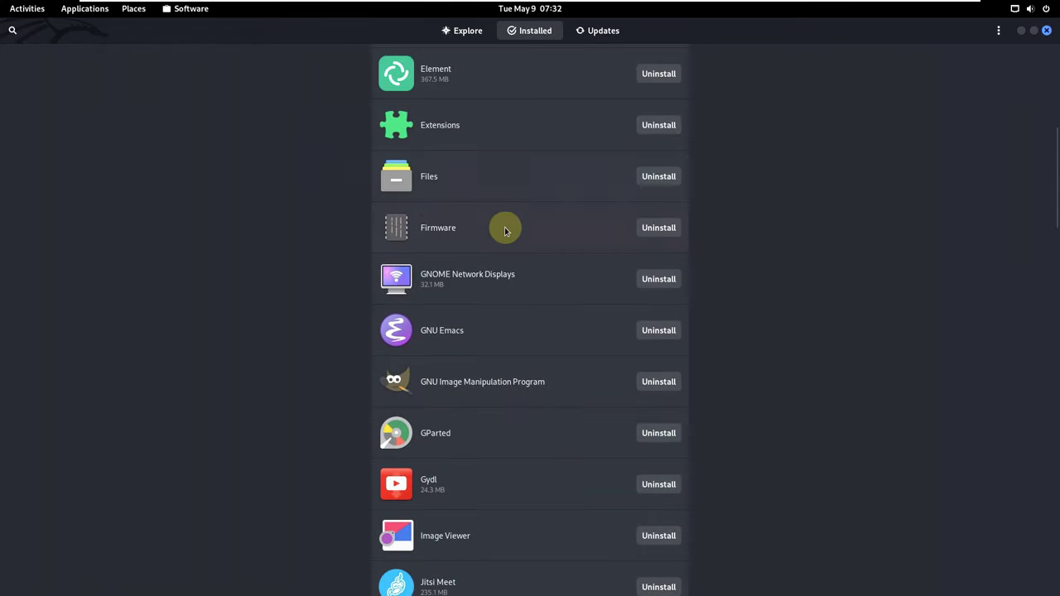
# View the LibreOffice Calc details page from the Installed list, then go back.
pyautogui.scroll(-1, 505, 231)
pyautogui.scroll(-5, 505, 231)
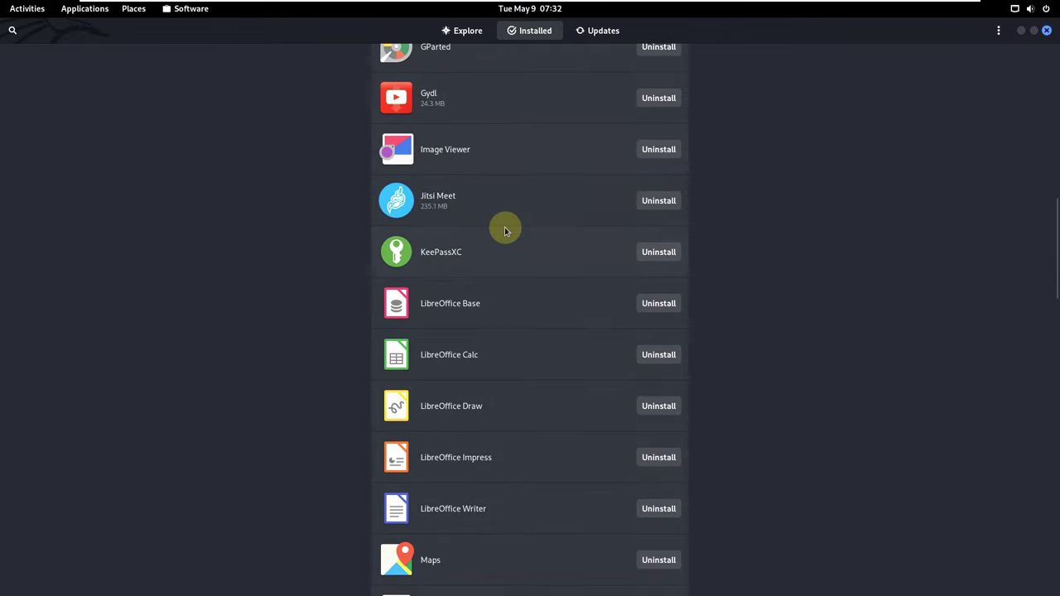
pyautogui.click(497, 171)
pyautogui.click(497, 342)
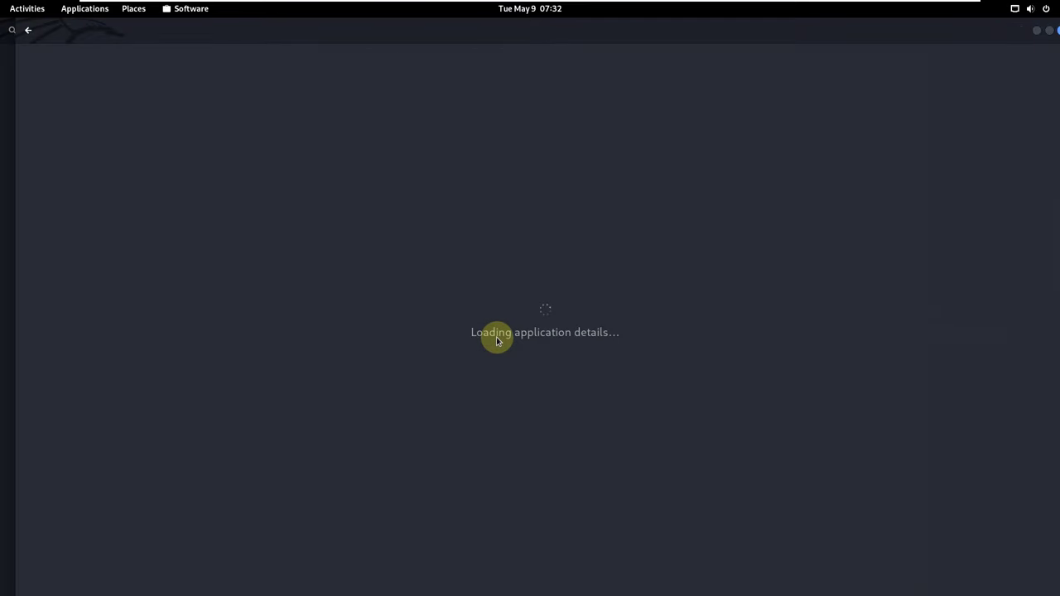
pyautogui.scroll(-5, 496, 339)
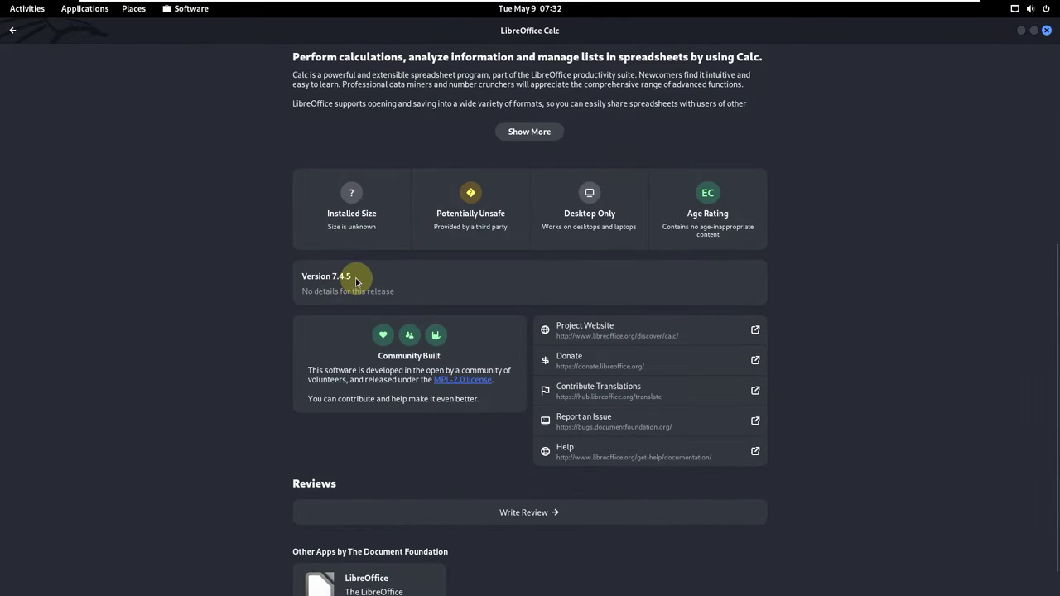
pyautogui.hotkey('alt', 'Left')
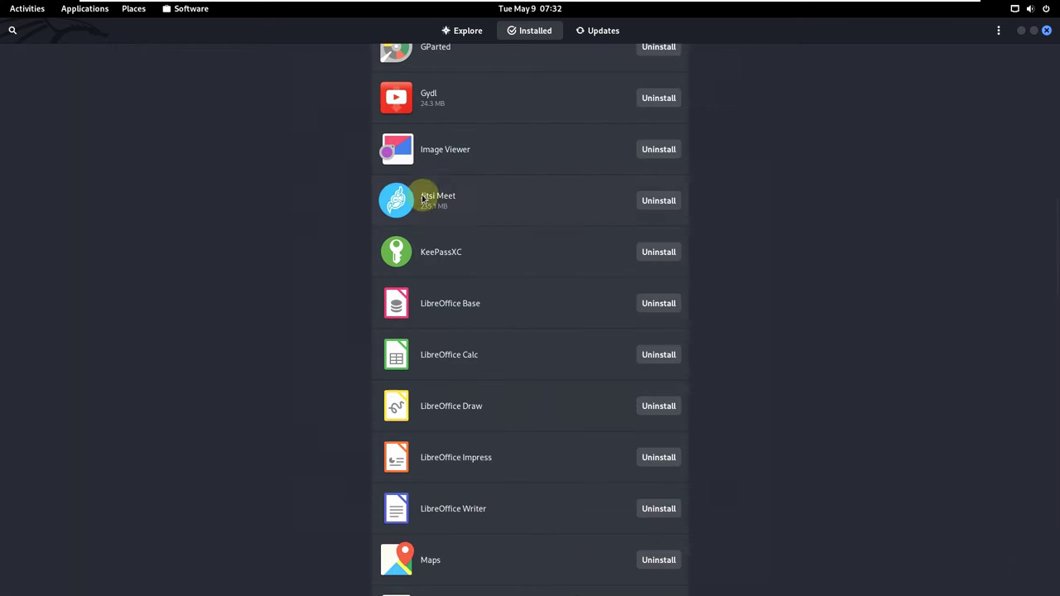
# Scroll down to Tor Browser Launcher, view its details page, then return to the list.
pyautogui.scroll(-5, 532, 292)
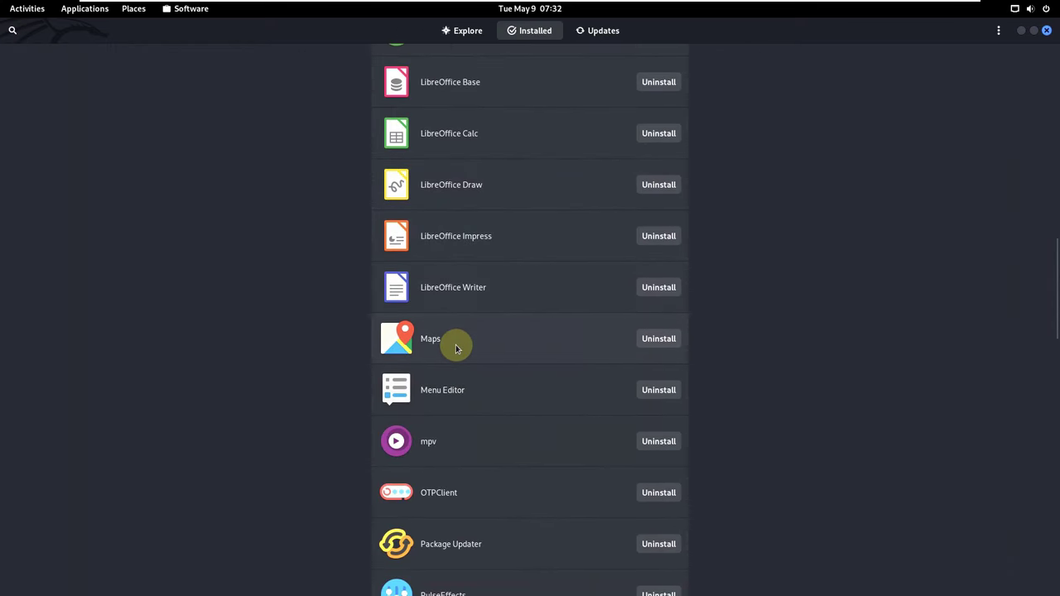
pyautogui.scroll(-5, 594, 348)
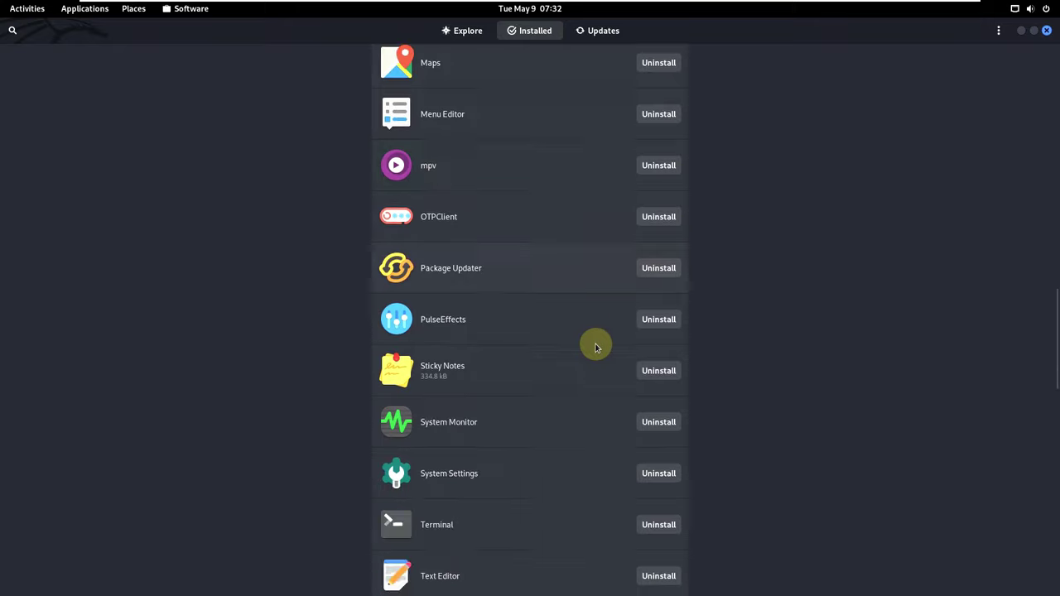
pyautogui.scroll(-2, 594, 348)
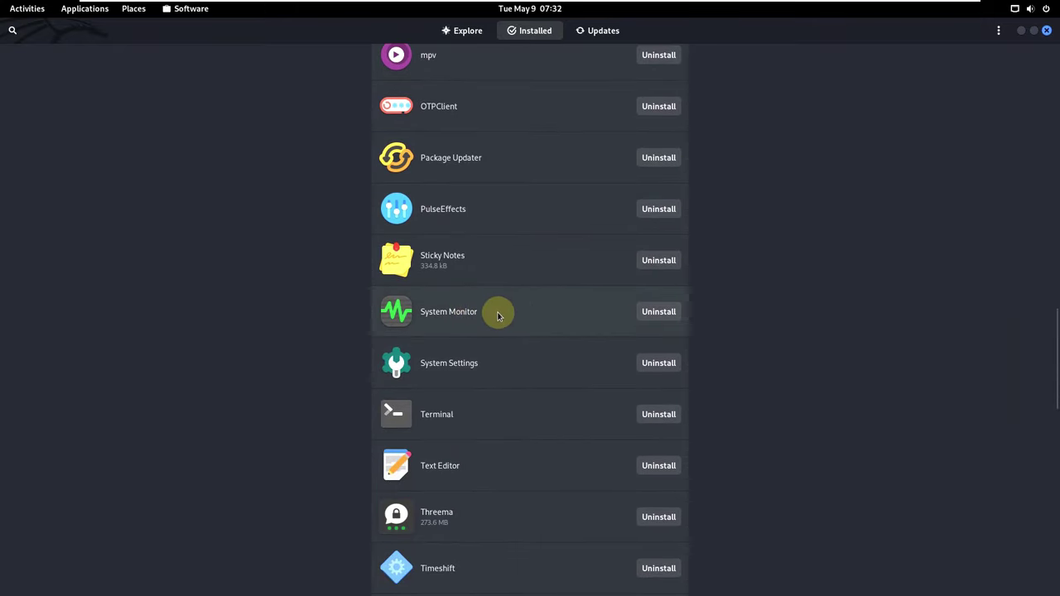
pyautogui.scroll(-1, 555, 377)
pyautogui.scroll(-1, 551, 373)
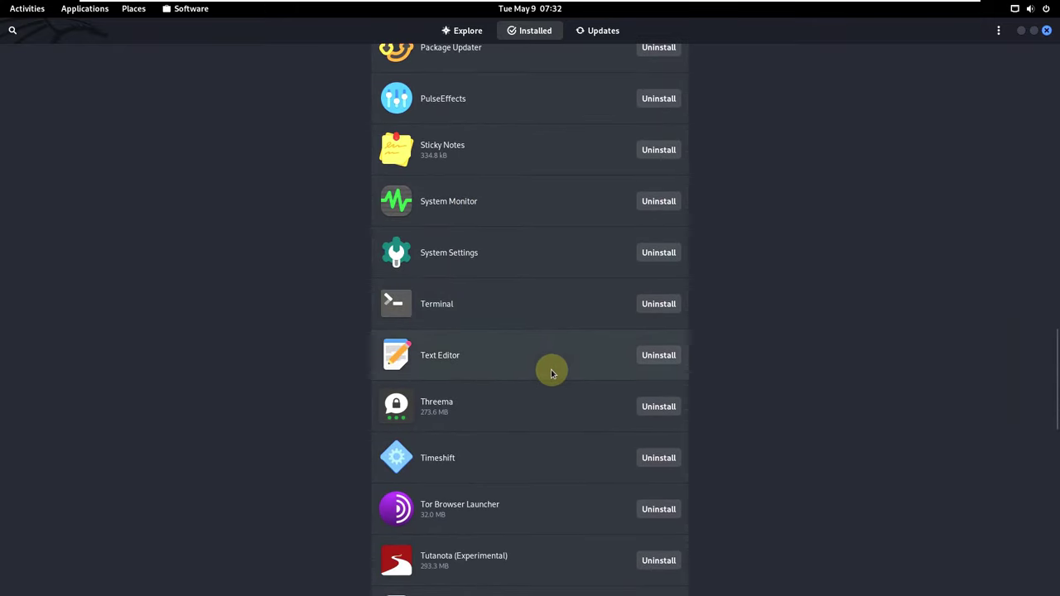
pyautogui.scroll(-1, 497, 357)
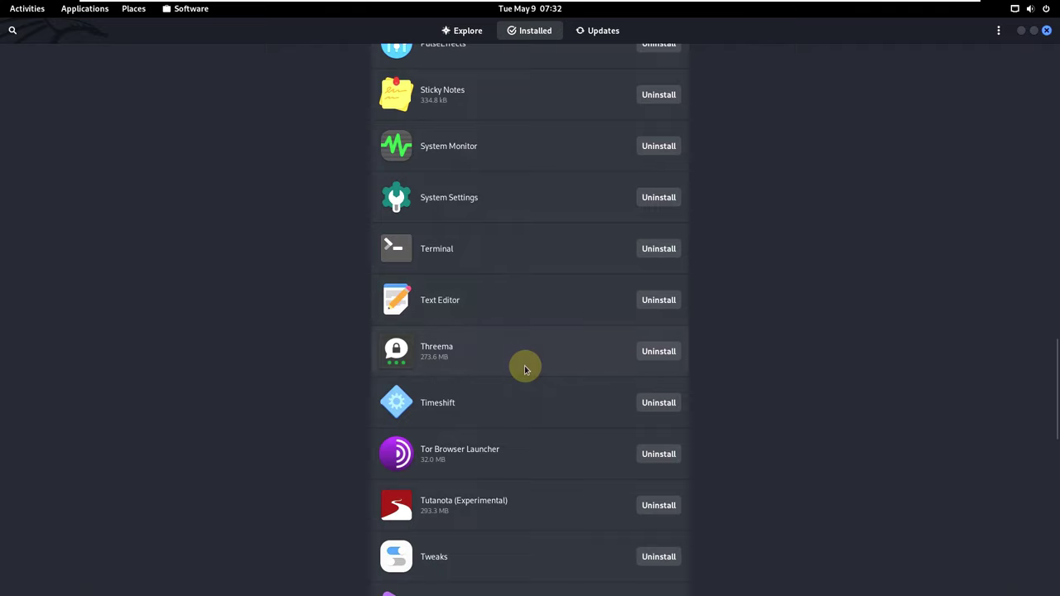
pyautogui.click(511, 447)
pyautogui.scroll(-3, 398, 293)
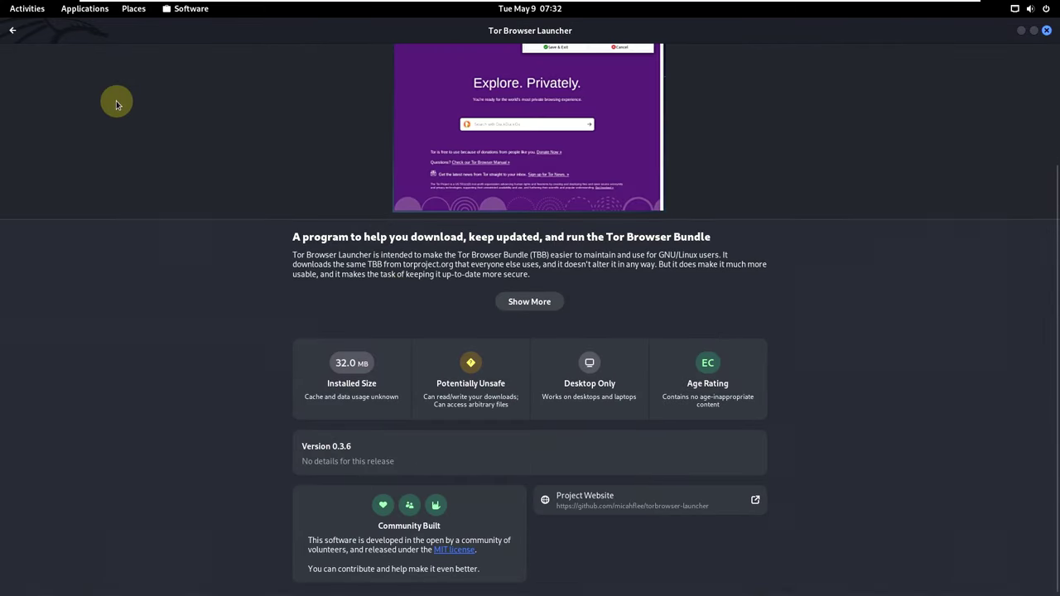
pyautogui.click(12, 30)
# Scroll through the rest of the Installed list and close GNOME Software.
pyautogui.scroll(-3, 505, 269)
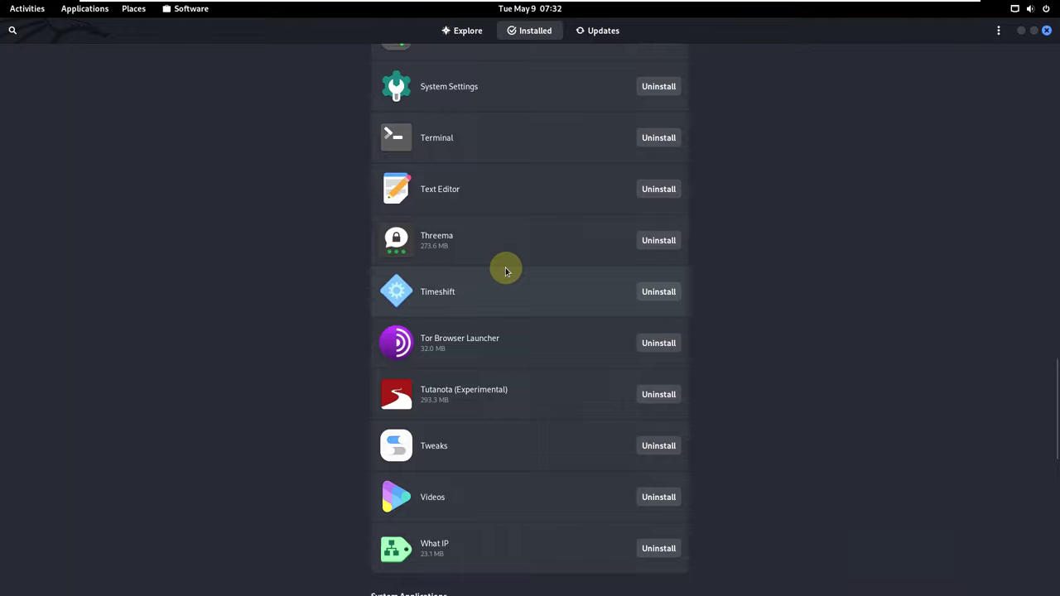
pyautogui.scroll(-3, 463, 402)
pyautogui.scroll(-6, 478, 397)
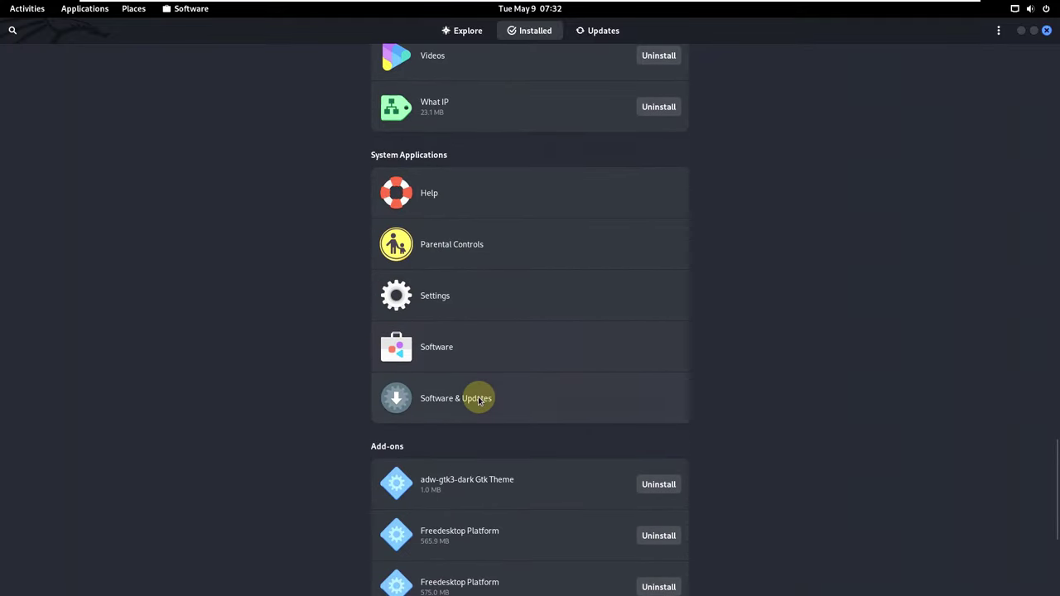
pyautogui.scroll(3, 481, 385)
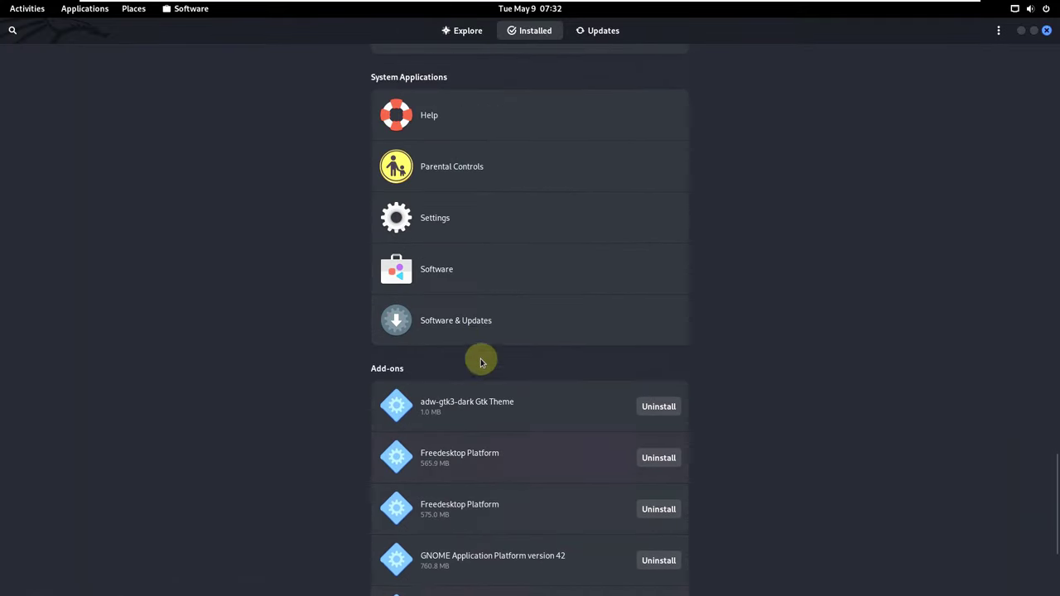
pyautogui.click(1047, 31)
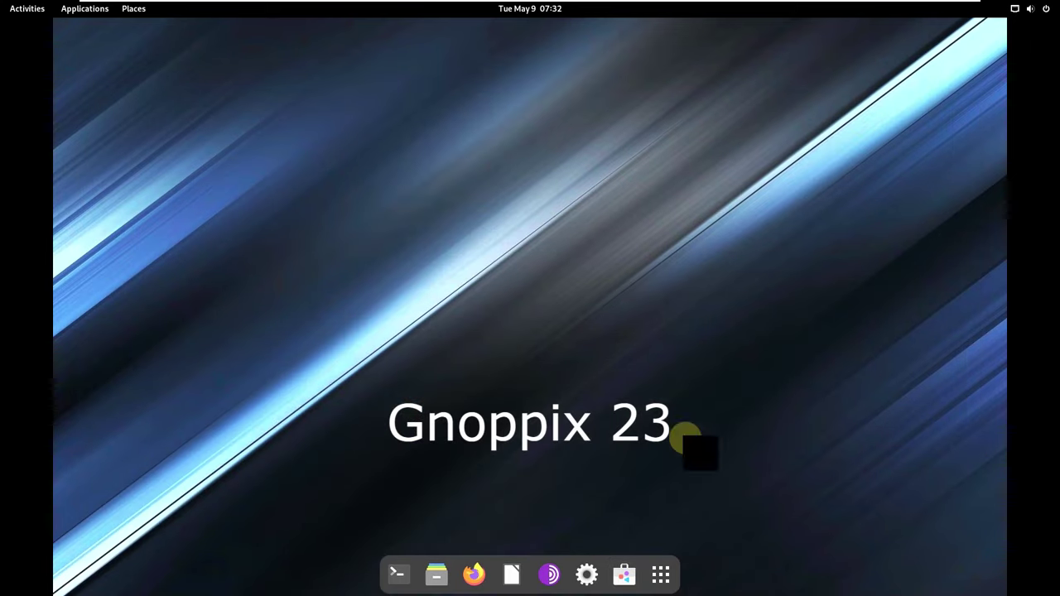
# Launch System Monitor from the app grid, scroll its Processes list, and switch to the Resources graphs.
pyautogui.click(662, 572)
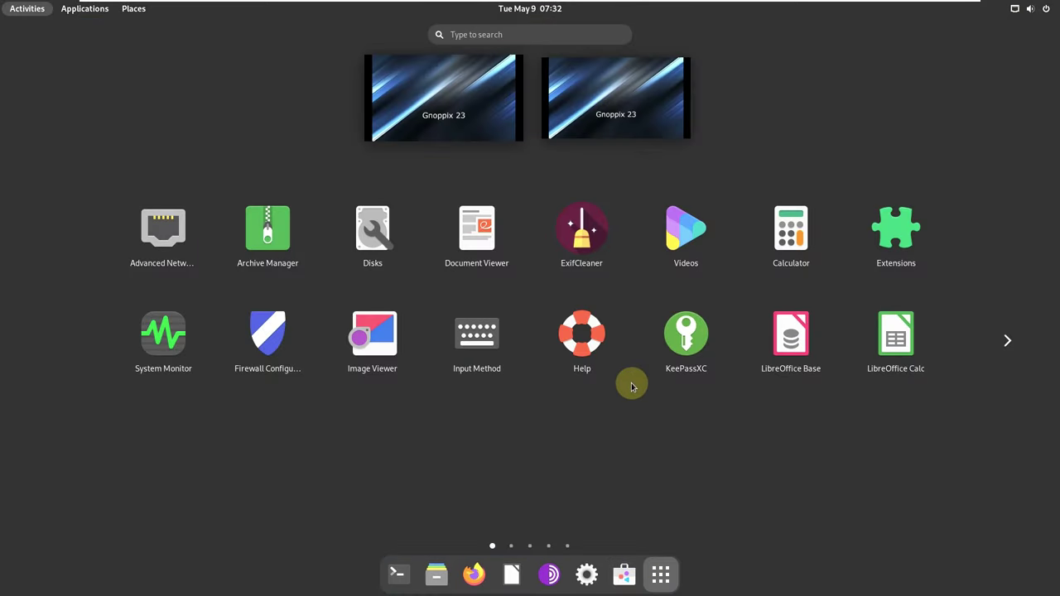
pyautogui.click(199, 332)
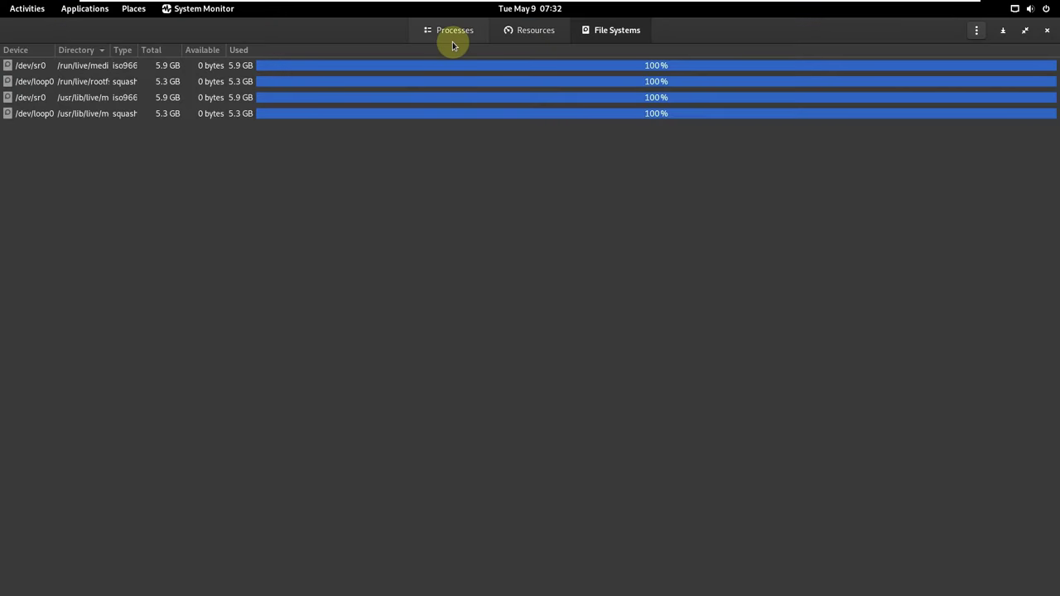
pyautogui.click(453, 42)
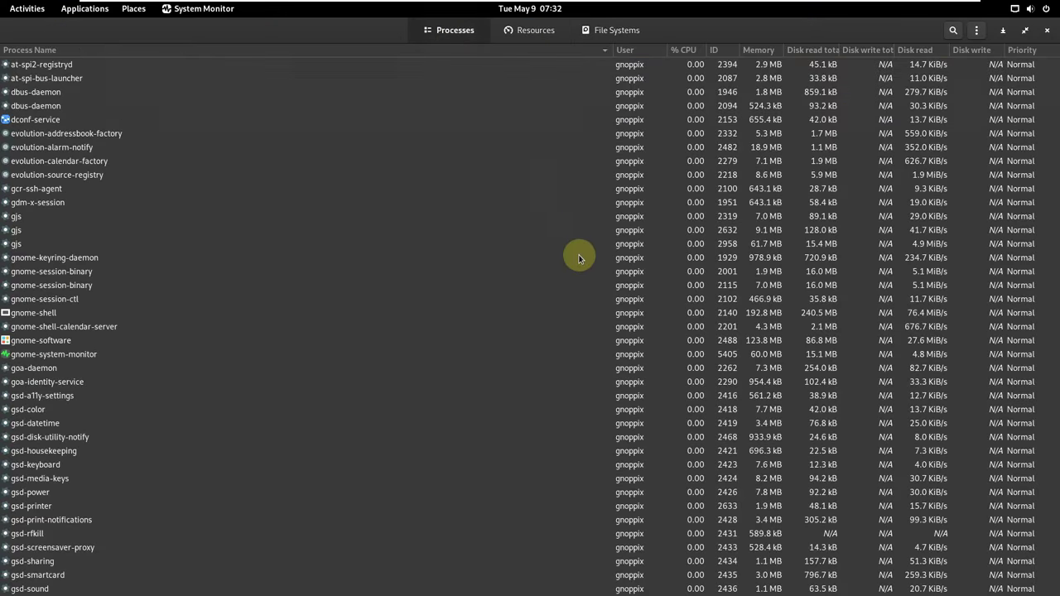
pyautogui.scroll(-8, 726, 303)
pyautogui.scroll(-3, 726, 304)
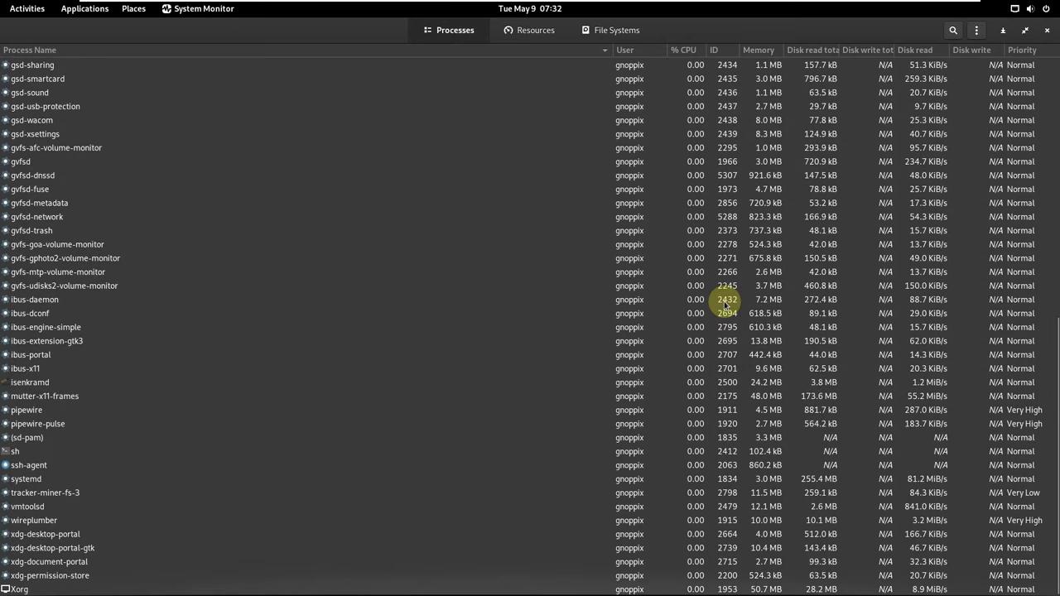
pyautogui.click(562, 32)
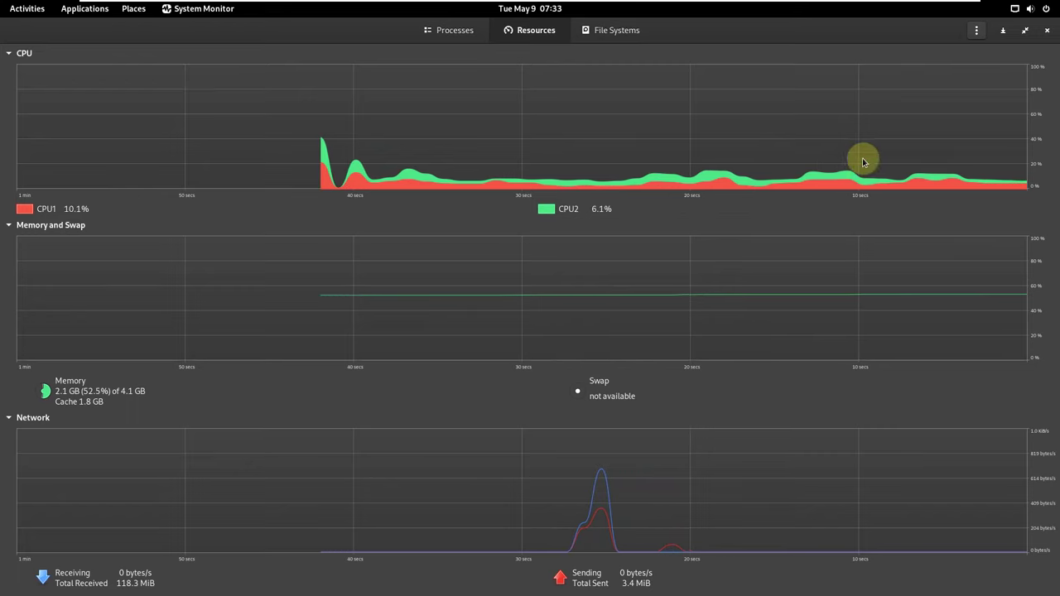
# Close the GNOME System Monitor window, leaving the Gnoppix 23 desktop and dock visible.
pyautogui.click(1047, 30)
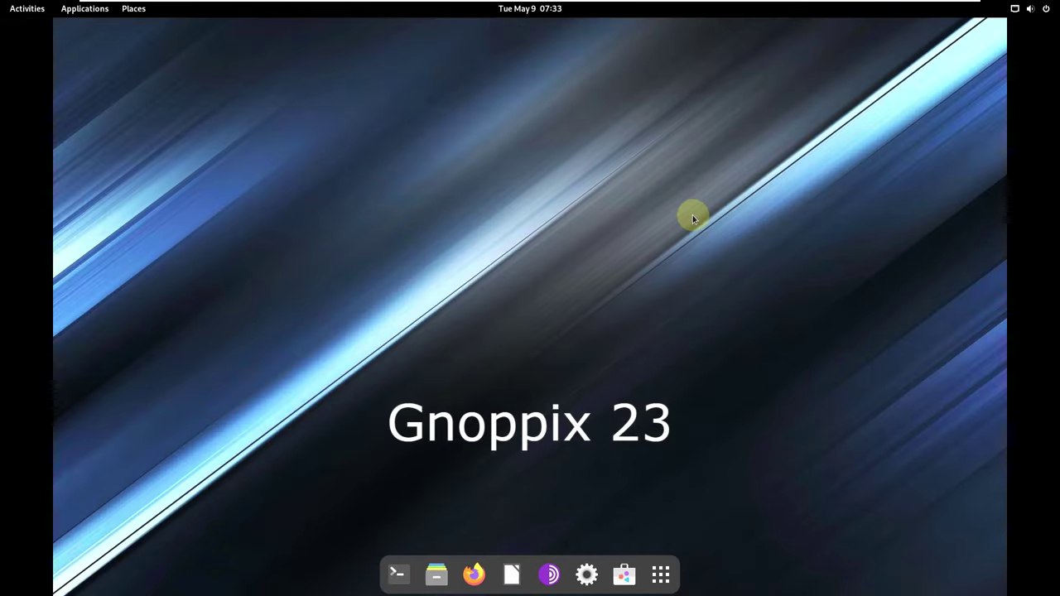